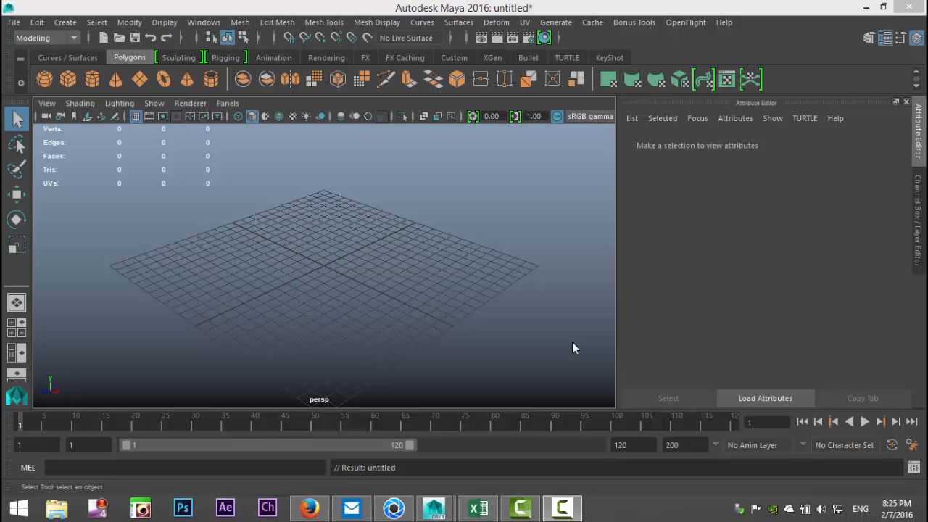
- Create a polygon cube and stretch it along Z into a long bar
mouse_move(435, 309)
alt+mouse_down()
mouse_move(442, 284)
mouse_move(418, 319)
mouse_move(413, 302)
mouse_move(408, 309)
mouse_move(428, 305)
alt+mouse_up()
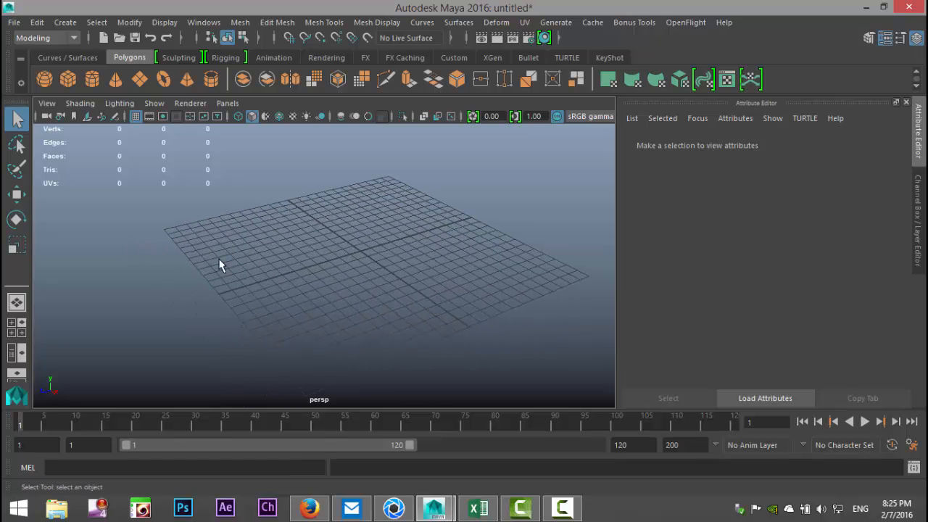
click(67, 80)
alt+right_drag(283, 263, 437, 308)
key(r)
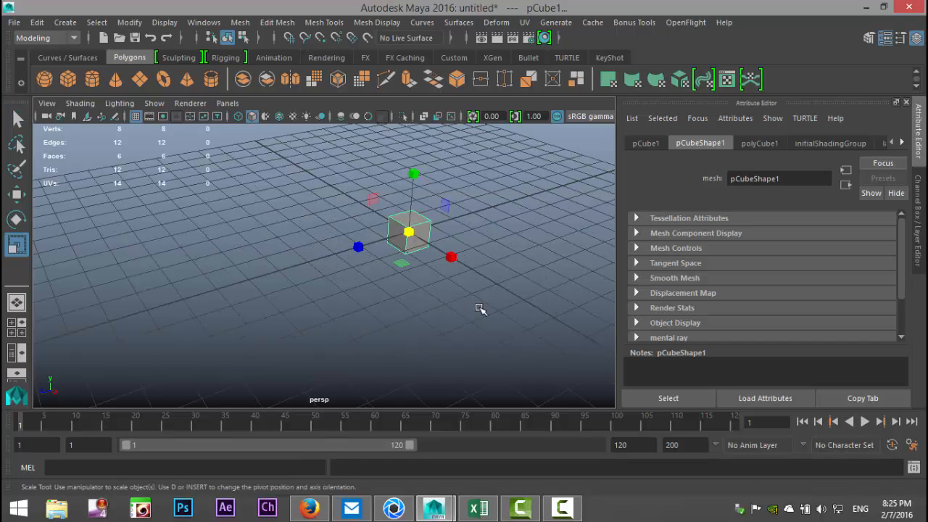
drag(357, 248, 306, 310)
drag(357, 248, 301, 270)
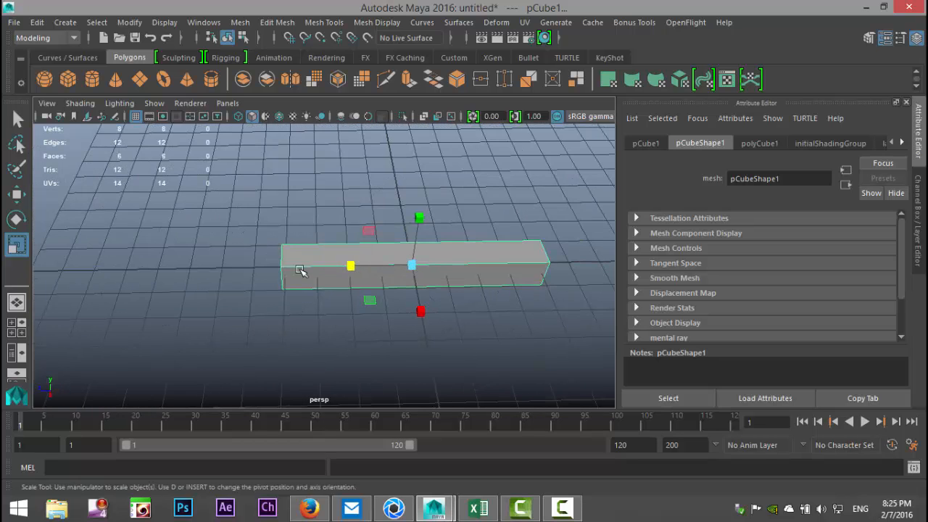
- Insert a single edge loop around the bar near the middle of its length
click(314, 24)
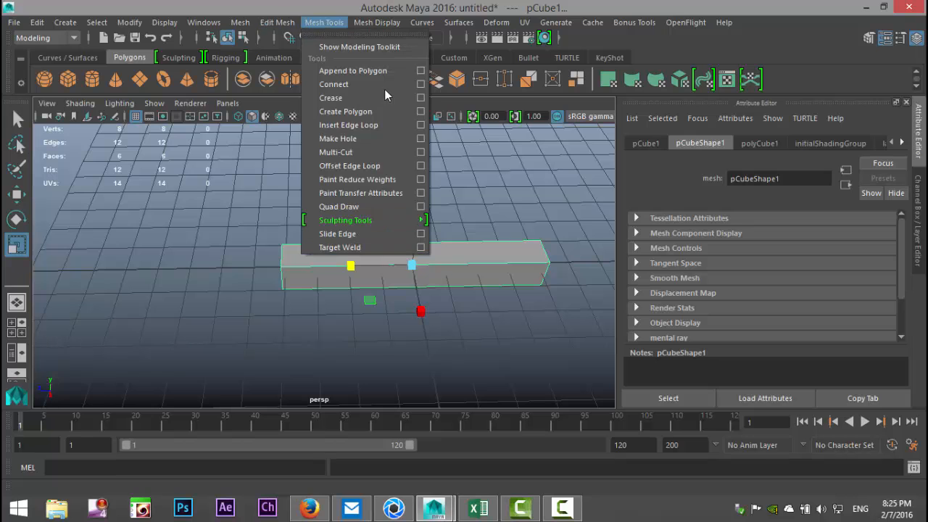
click(421, 125)
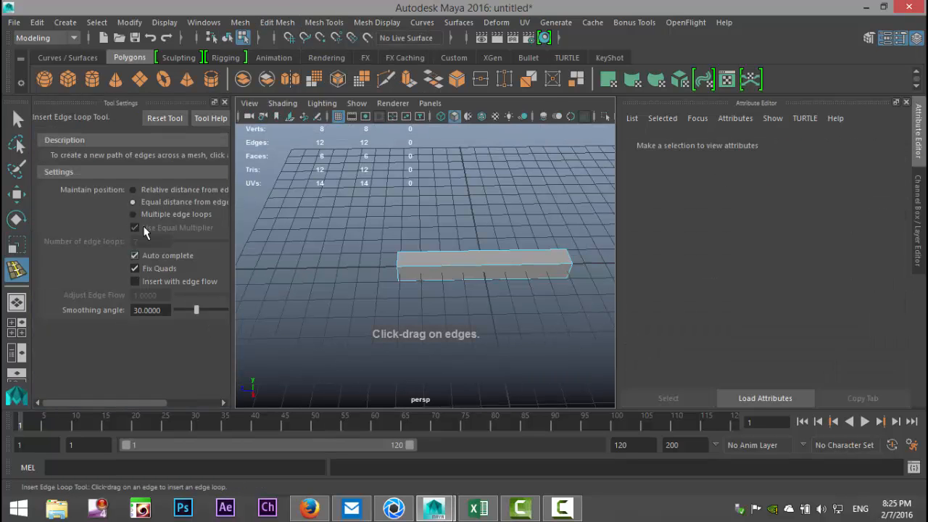
drag(486, 272, 493, 273)
alt+drag(506, 385, 414, 384)
- Taper the bar by scaling up its middle and rear vertices together, and the rear end vertices again by about 1.3
key(q)
right_click(440, 291)
right_drag(440, 291, 376, 119)
drag(369, 249, 530, 355)
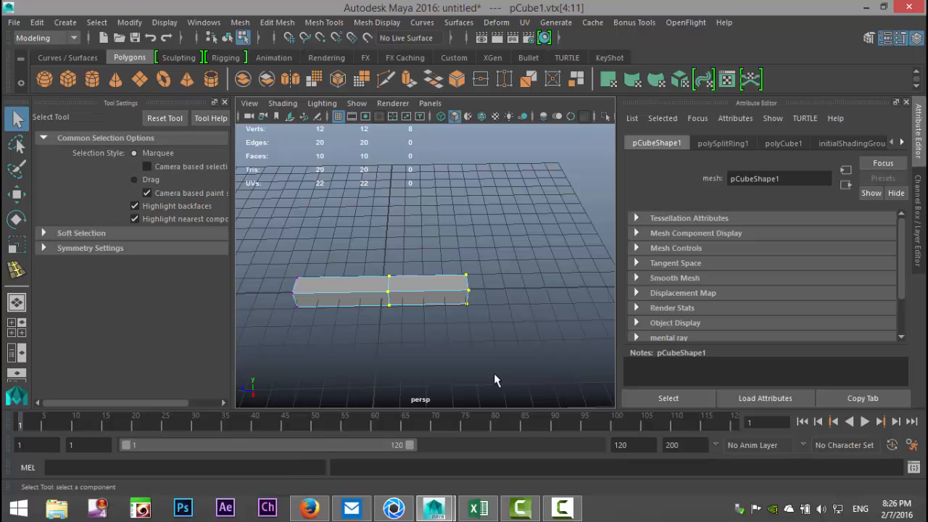
key(r)
drag(428, 291, 451, 299)
drag(472, 235, 536, 353)
drag(487, 292, 498, 296)
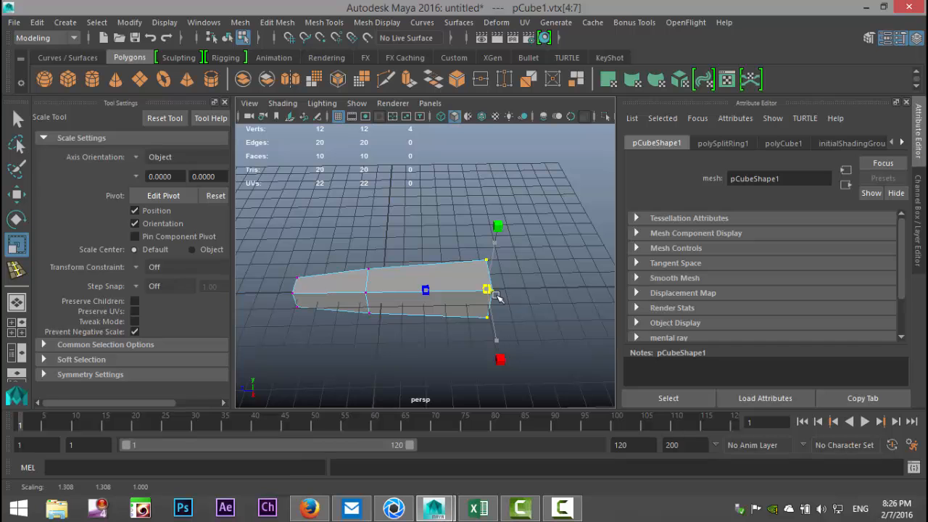
- Set Insert Edge Loop to multiple loops with a count of 2 and add lengthwise loops across the bar's height and width
alt+drag(457, 359, 456, 317)
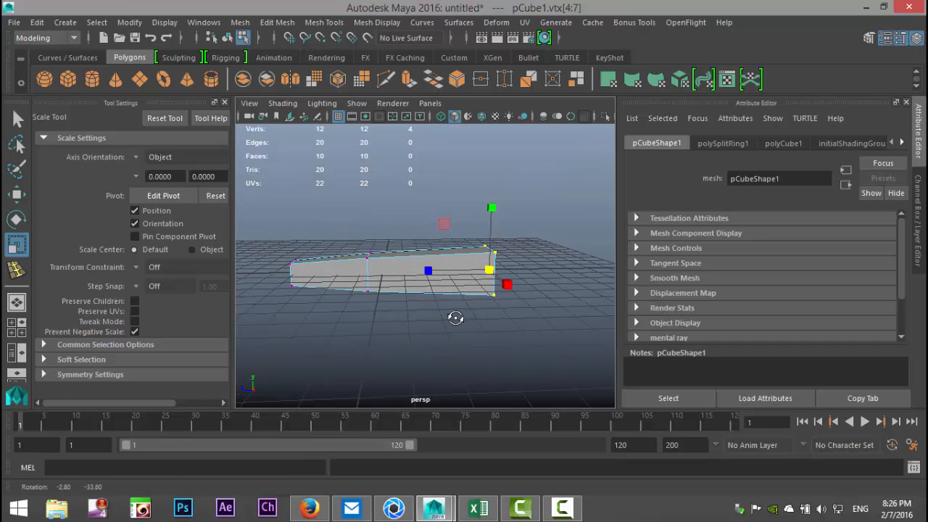
alt+drag(300, 279, 338, 326)
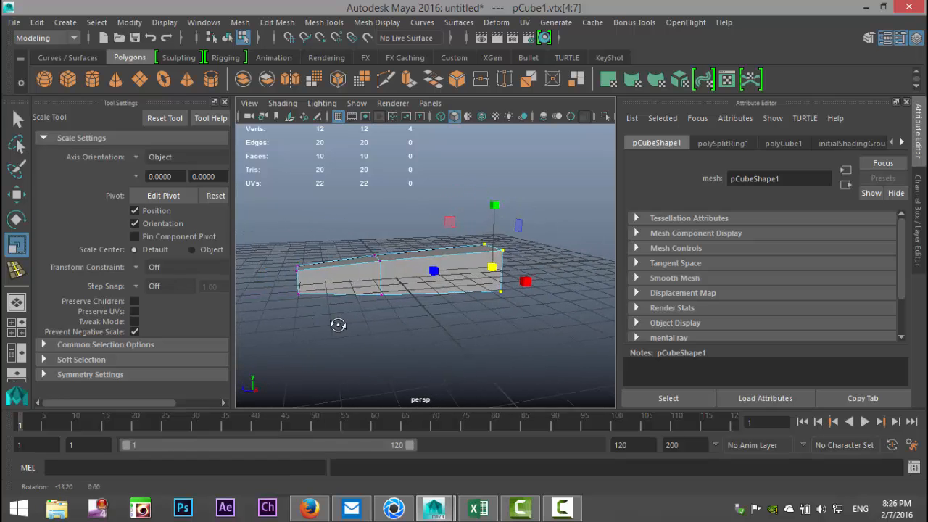
click(326, 22)
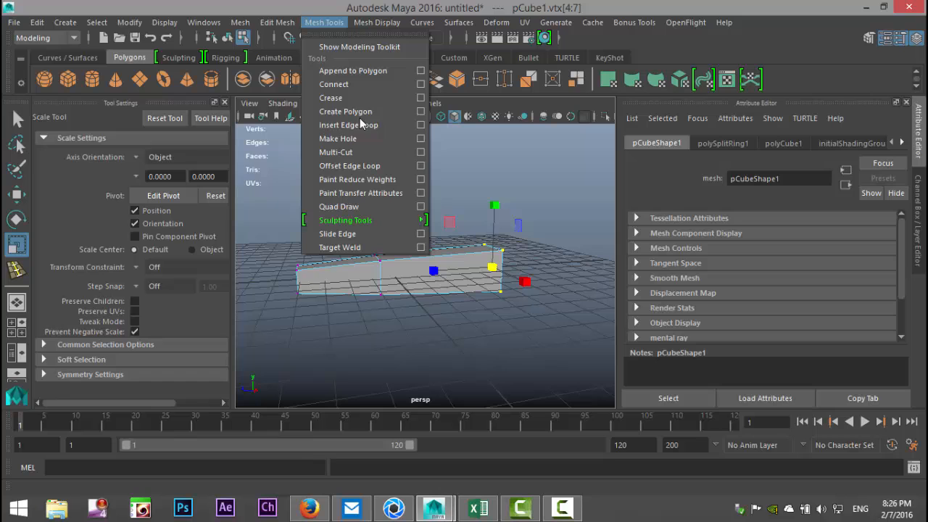
click(421, 128)
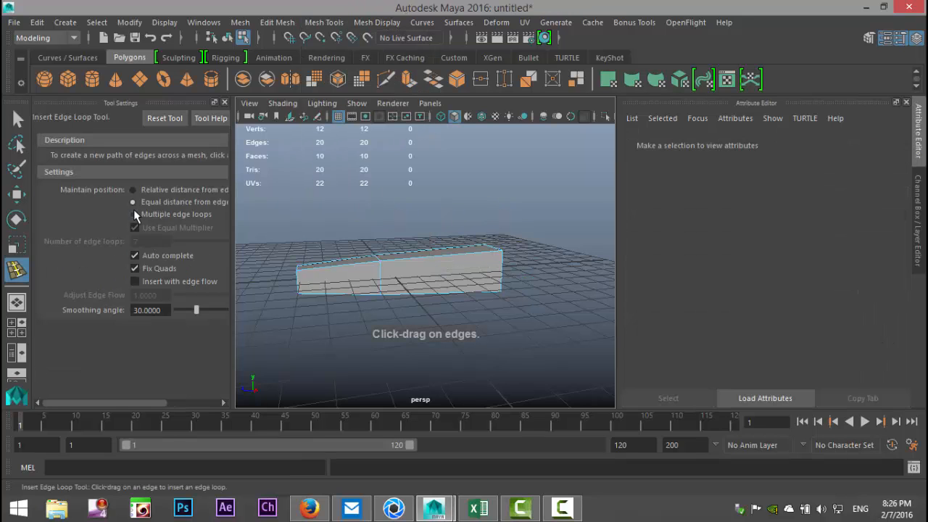
click(133, 215)
text(2)
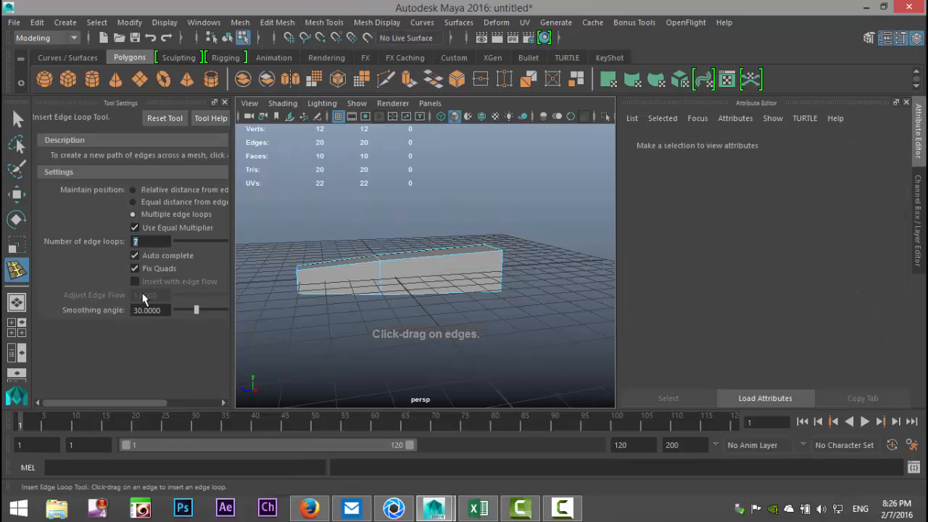
click(304, 283)
alt+drag(433, 331, 512, 335)
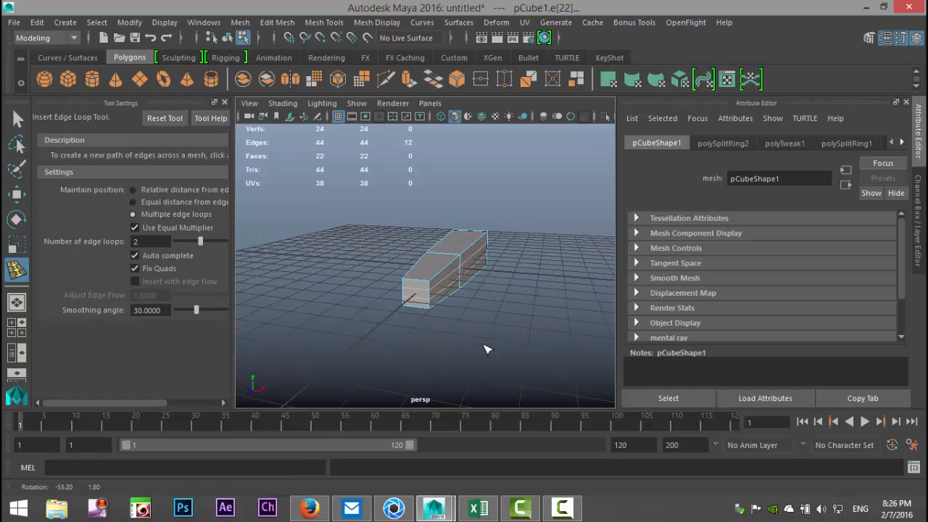
click(421, 285)
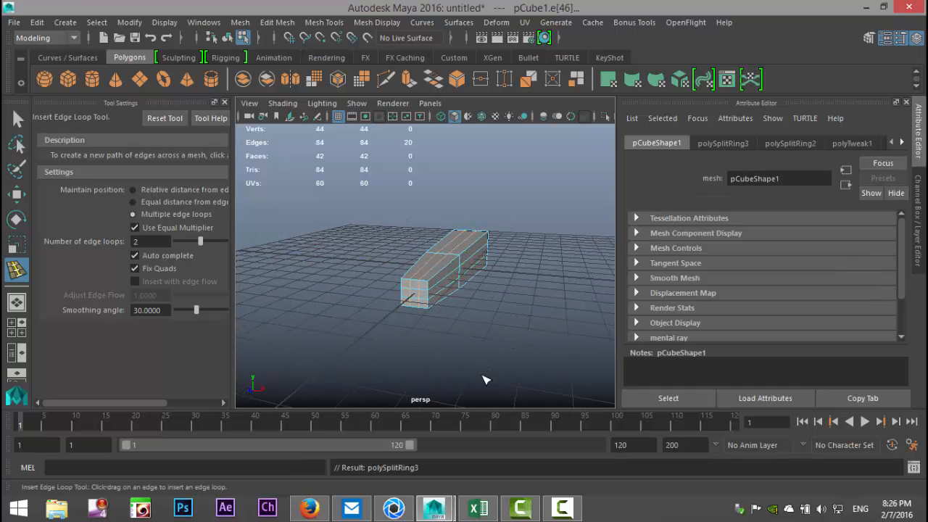
- Select the three top faces of the narrow front section and raise them along Y
key(q)
key(f)
alt+drag(495, 339, 491, 263)
right_drag(466, 181, 468, 154)
click(428, 247)
shift+double_click(460, 258)
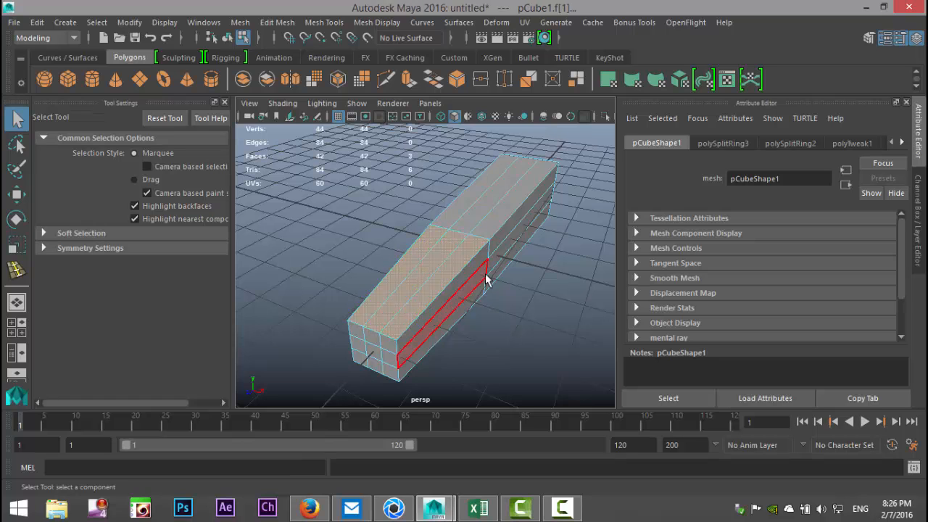
key(w)
drag(421, 211, 426, 189)
alt+drag(498, 271, 444, 262)
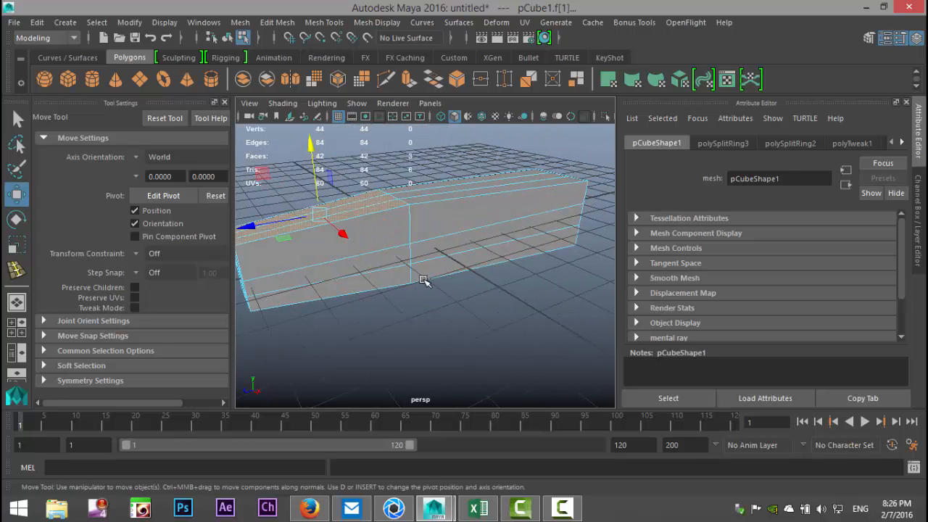
- Move the four top vertices of the nose backward along Z and lower them slightly to slope the front
alt+middle_drag(425, 280, 518, 271)
alt+drag(517, 271, 439, 259)
right_drag(406, 232, 337, 127)
drag(362, 203, 422, 241)
drag(325, 239, 377, 234)
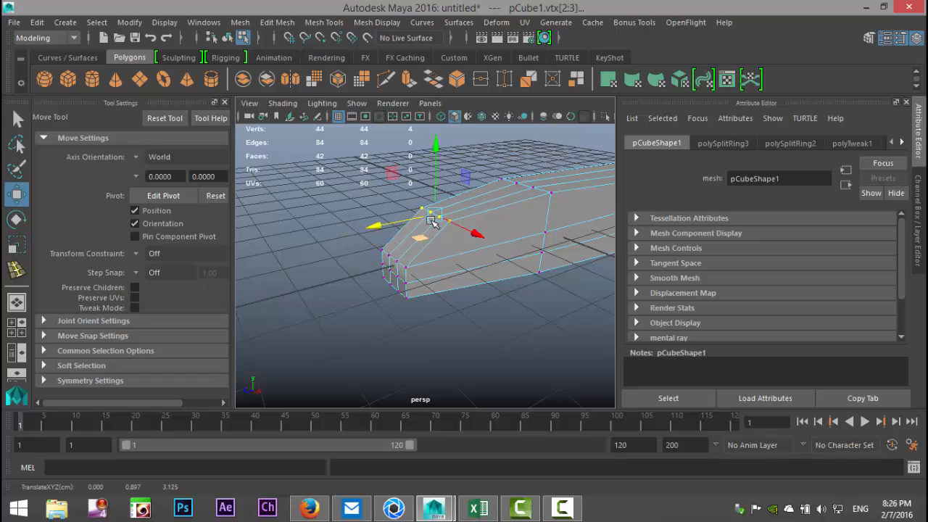
drag(439, 147, 444, 164)
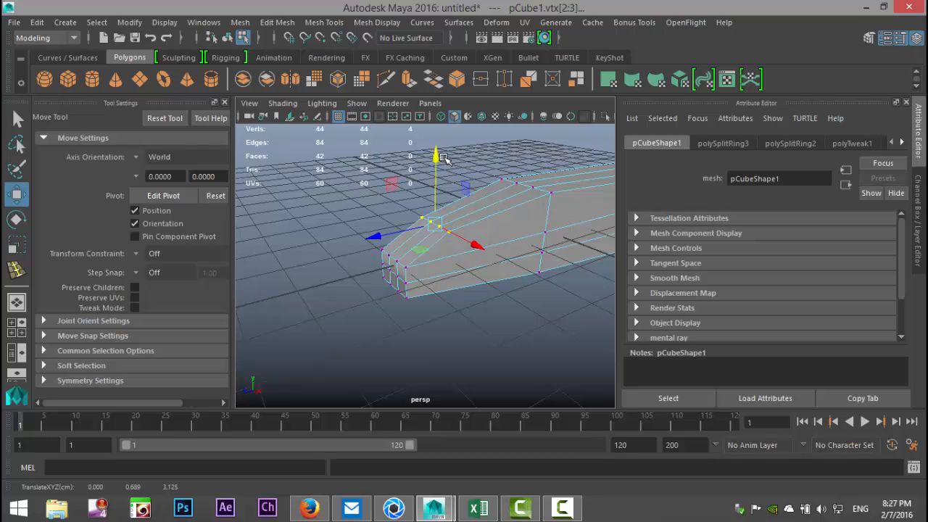
- Select the inner side vertices of the middle edge loop and scale them closer together vertically
alt+drag(440, 295, 396, 272)
alt+drag(338, 335, 478, 303)
drag(478, 210, 505, 254)
alt+drag(490, 312, 342, 329)
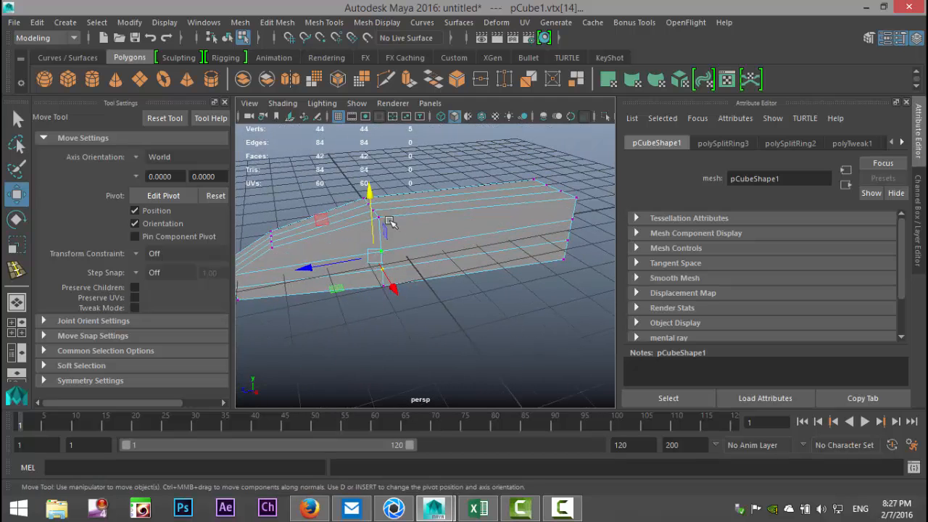
key(r)
drag(371, 197, 390, 231)
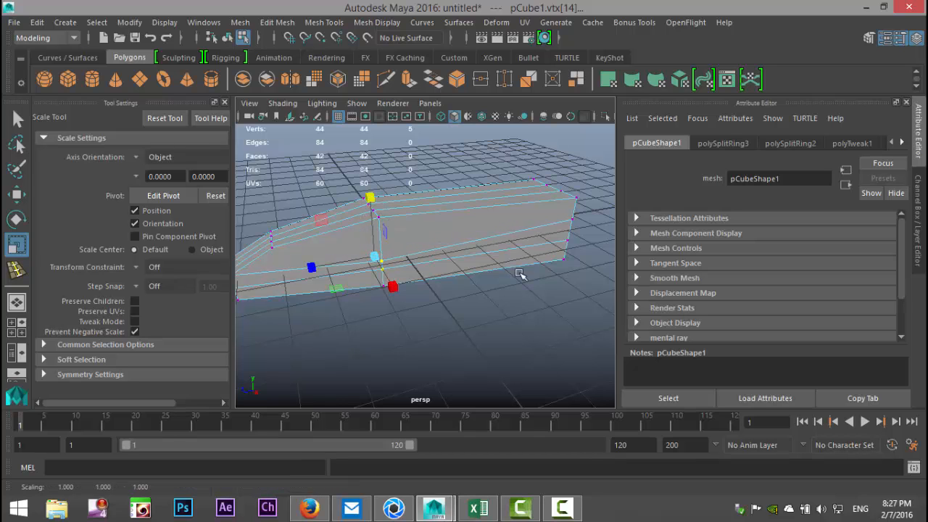
- Try to extrude the narrow middle face on one side of the rear section and scale it along X
right_drag(528, 240, 534, 156)
click(547, 240)
alt+drag(449, 326, 387, 214)
click(434, 220)
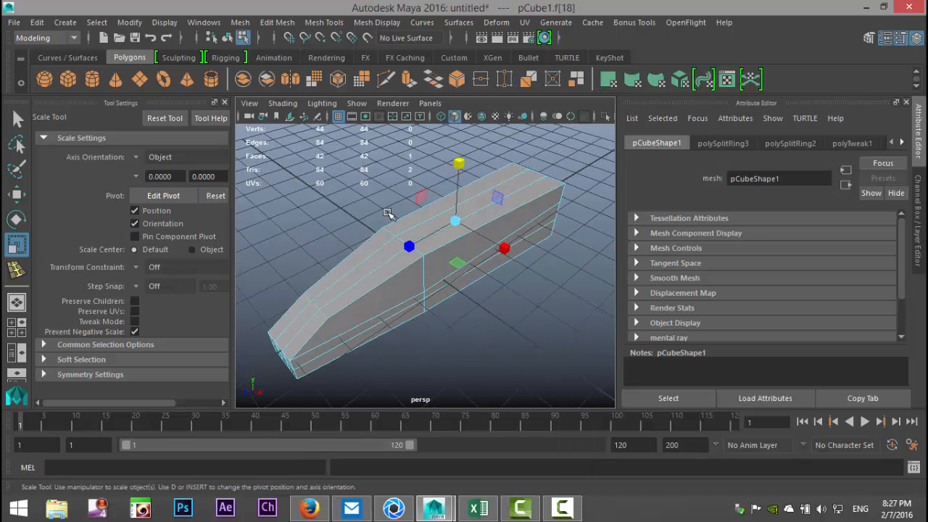
click(277, 22)
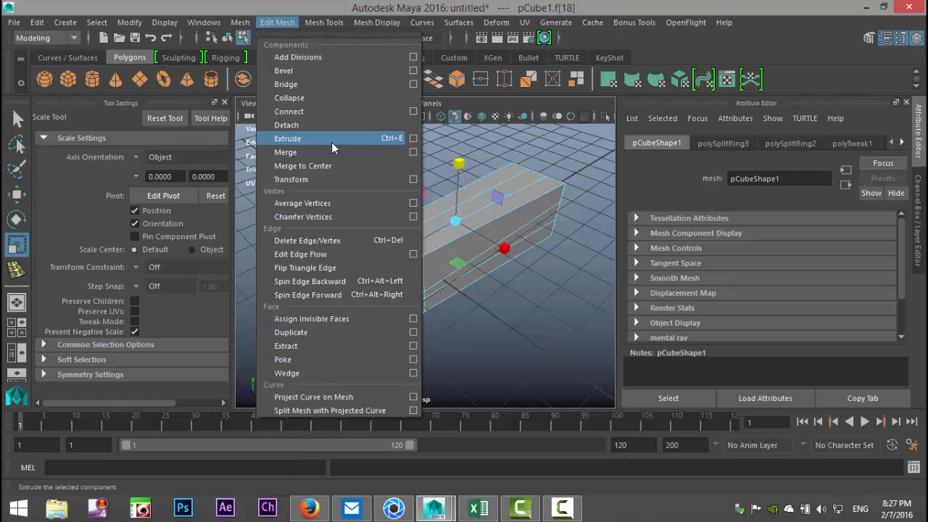
click(331, 142)
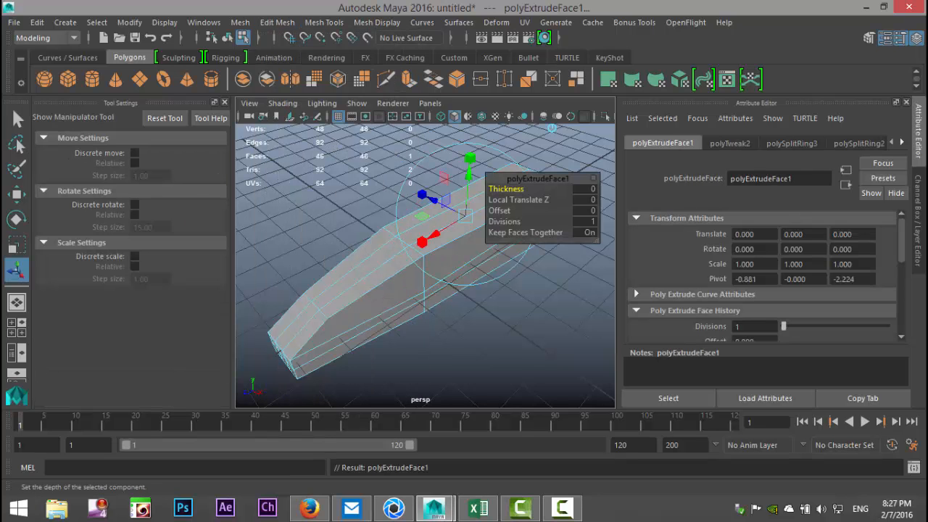
key(r)
drag(504, 249, 508, 251)
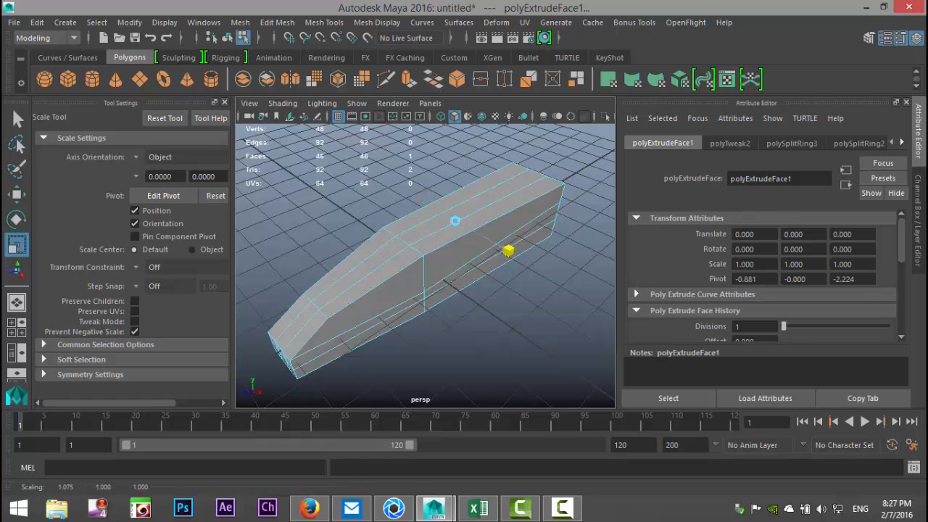
drag(548, 274, 550, 274)
alt+drag(366, 308, 531, 281)
key(ctrl+z)
key(ctrl+z)
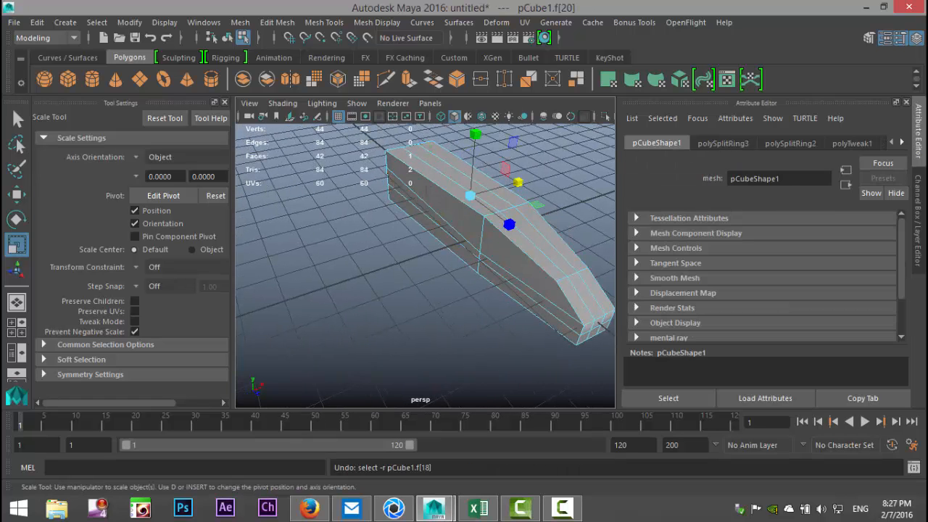
- Extrude the narrow middle faces on both sides of the rear section together
alt+drag(530, 281, 395, 259)
click(497, 240)
alt+drag(498, 240, 671, 250)
shift+click(438, 219)
mouse_move(438, 219)
alt+mouse_down()
mouse_move(369, 225)
mouse_move(446, 220)
alt+mouse_up()
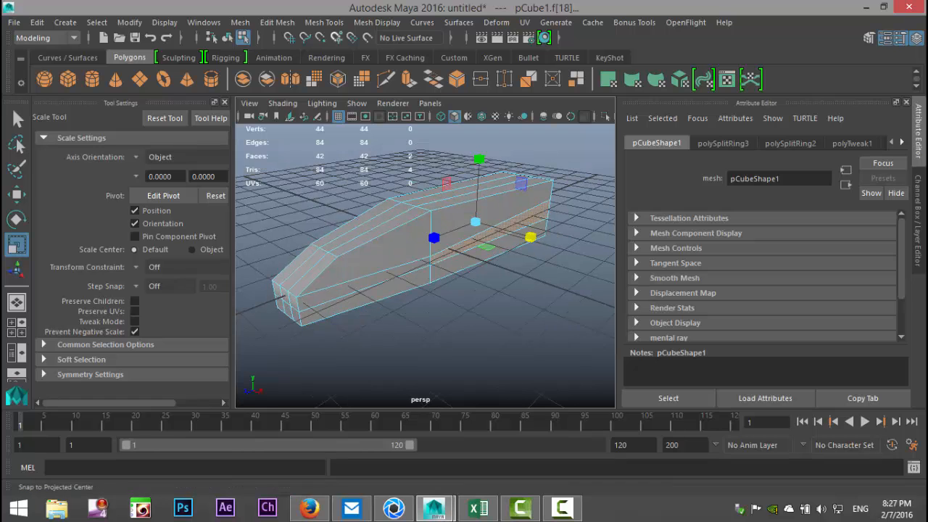
click(277, 21)
click(288, 138)
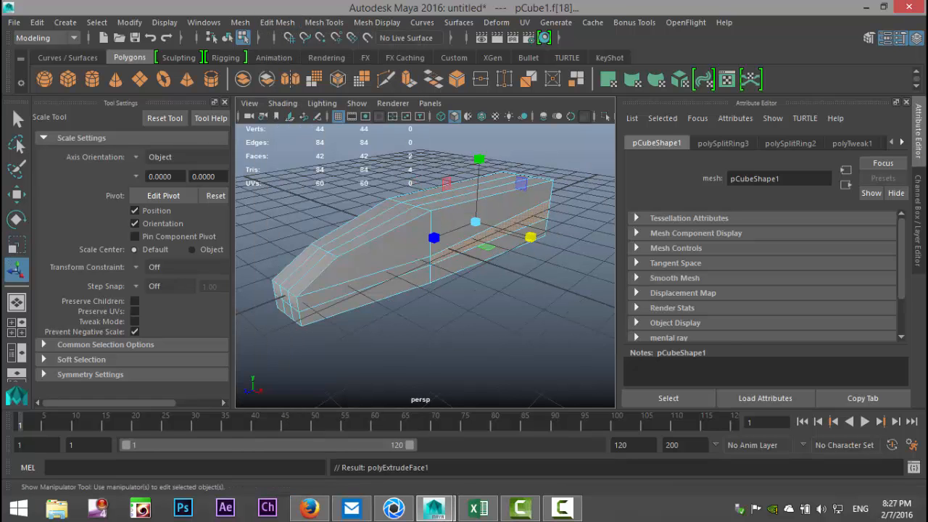
- Scale the two extruded side faces outward along X to form wide wings
key(r)
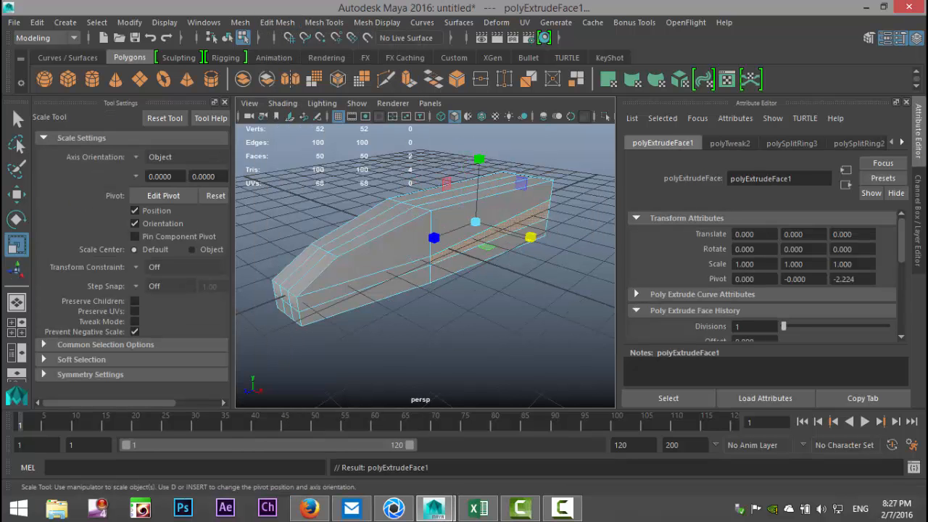
drag(530, 237, 614, 260)
scroll(530, 305, down, 3)
alt+drag(530, 305, 630, 324)
drag(514, 232, 551, 246)
- In the top view, select the outer vertices of both wings and scale them along Z to narrow the wing tips
alt+drag(444, 294, 508, 397)
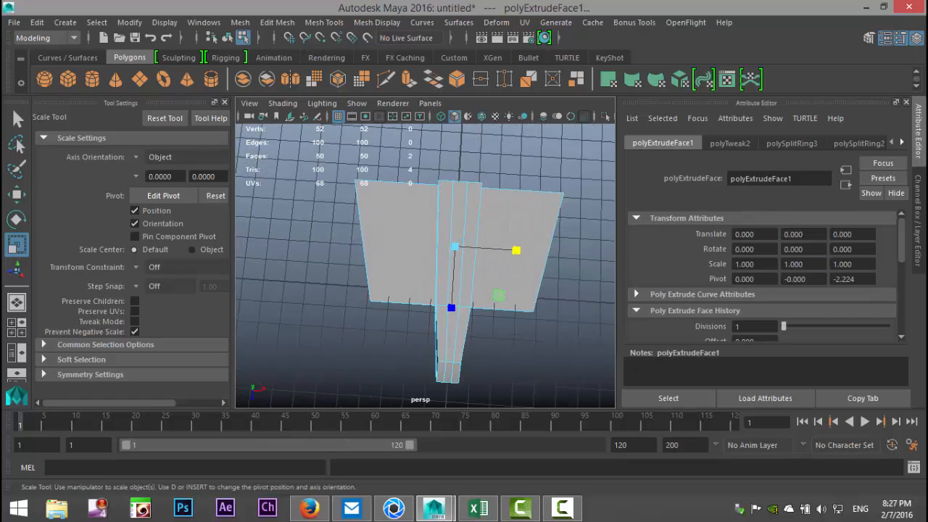
click(17, 328)
key(space)
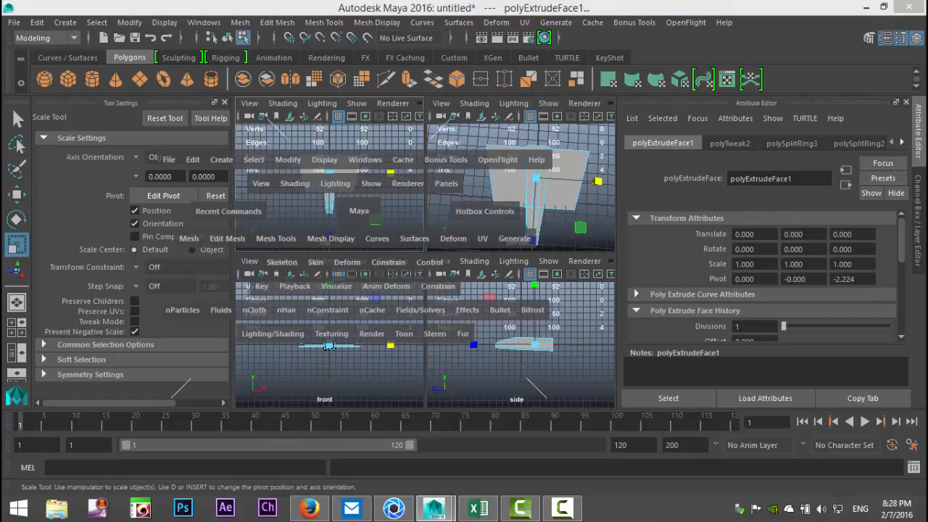
alt+middle_drag(490, 181, 481, 206)
right_drag(368, 235, 333, 162)
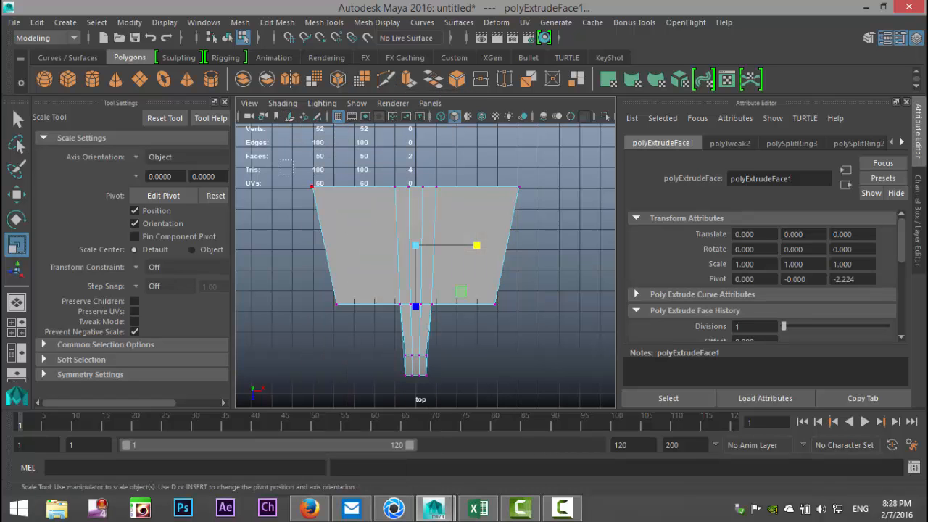
drag(286, 297, 355, 348)
shift+drag(533, 259, 537, 314)
drag(416, 307, 416, 267)
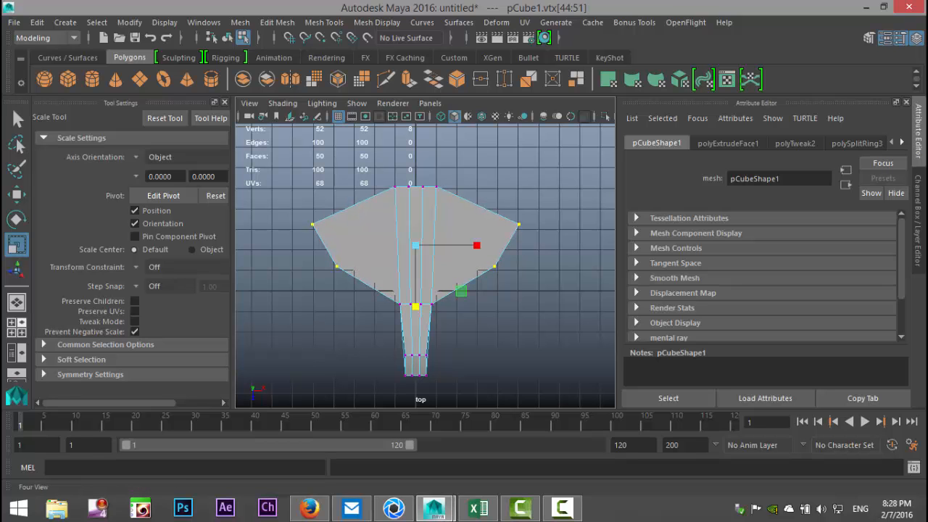
- In the perspective view, select the outermost tip vertices of both wings and move them down along Y
click(17, 327)
key(space)
scroll(475, 290, up, 5)
alt+drag(475, 290, 403, 269)
scroll(391, 231, down, 8)
click(442, 326)
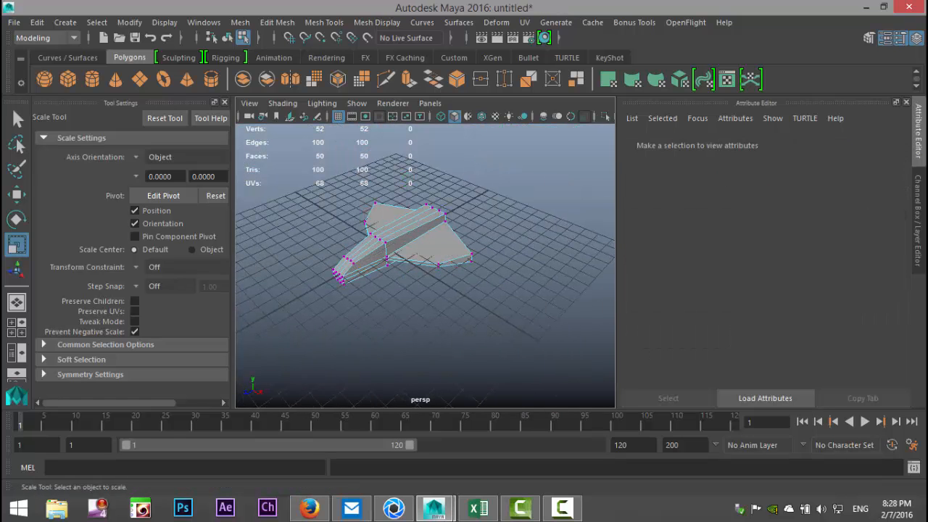
drag(466, 246, 482, 269)
alt+drag(435, 290, 540, 284)
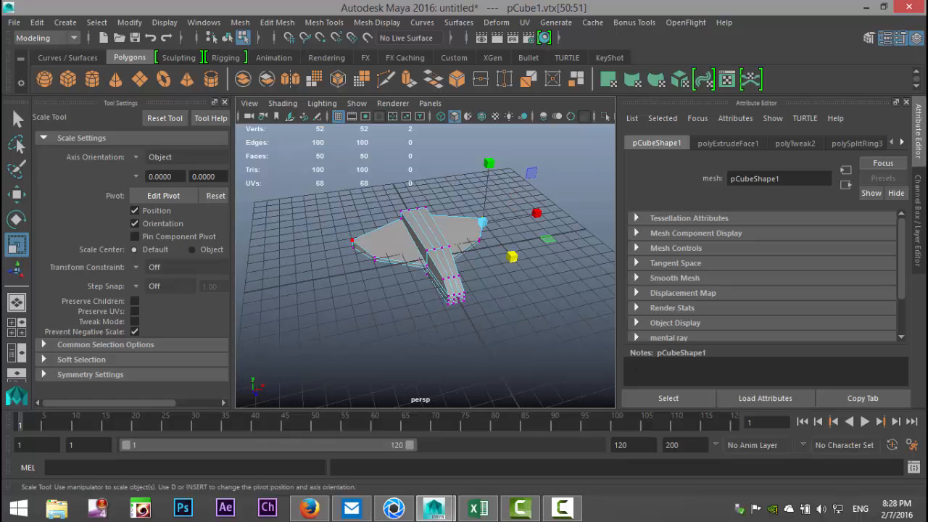
shift+drag(357, 273, 359, 275)
alt+drag(421, 282, 338, 255)
key(w)
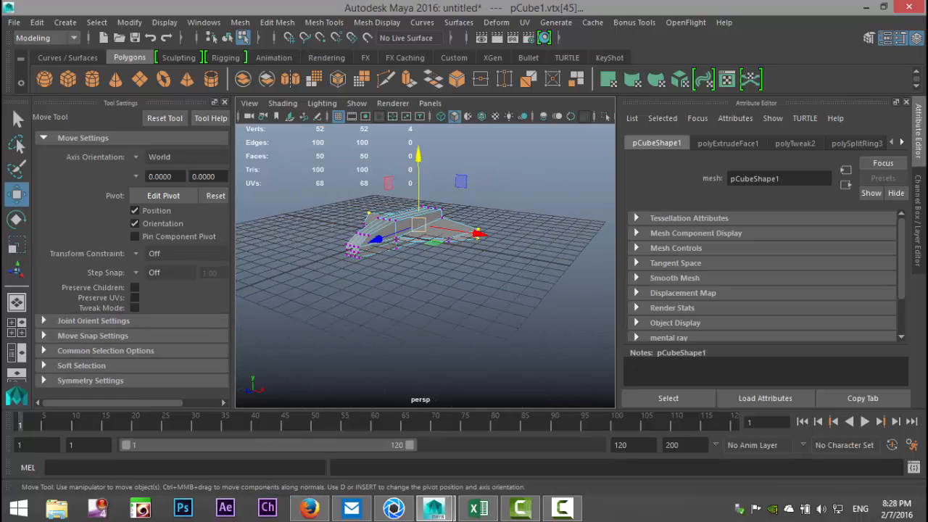
drag(418, 156, 417, 166)
- Scale the selected wing tip vertices along Y to flatten the tips to a thin edge
scroll(425, 254, up, 10)
alt+drag(425, 253, 362, 246)
alt+drag(426, 279, 425, 264)
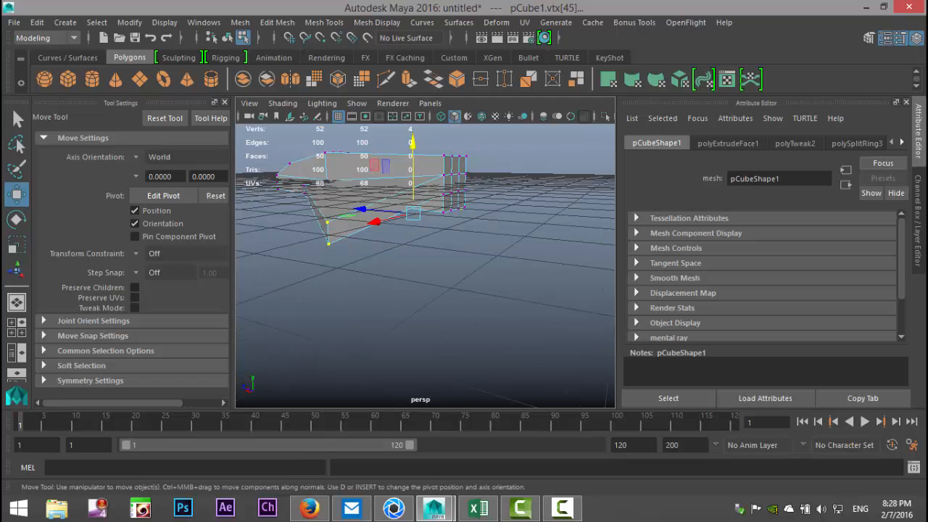
key(r)
drag(412, 148, 413, 205)
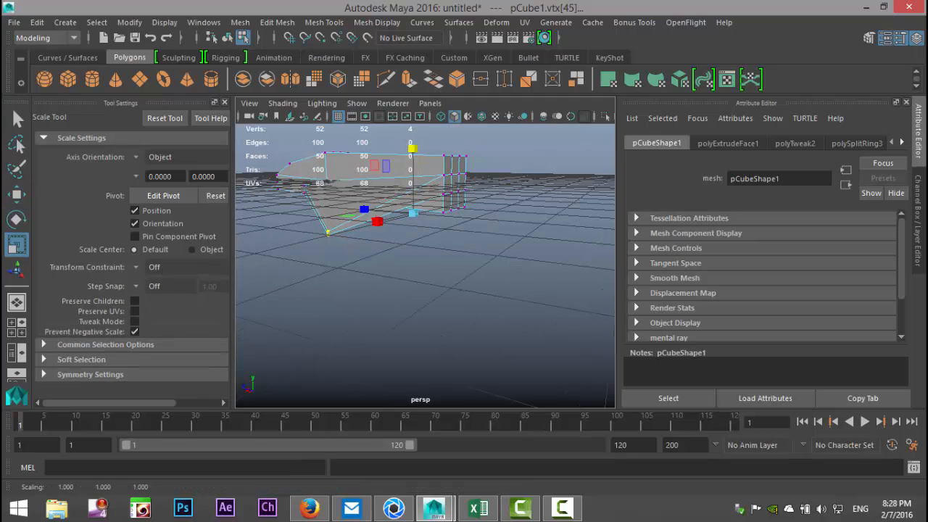
click(425, 265)
- In the top view, select the vertices at the nose end and scale them inward along X
scroll(425, 265, down, 5)
scroll(425, 265, up, 5)
alt+drag(425, 266, 501, 266)
scroll(425, 265, up, 2)
alt+drag(425, 266, 464, 269)
alt+middle_drag(464, 268, 453, 211)
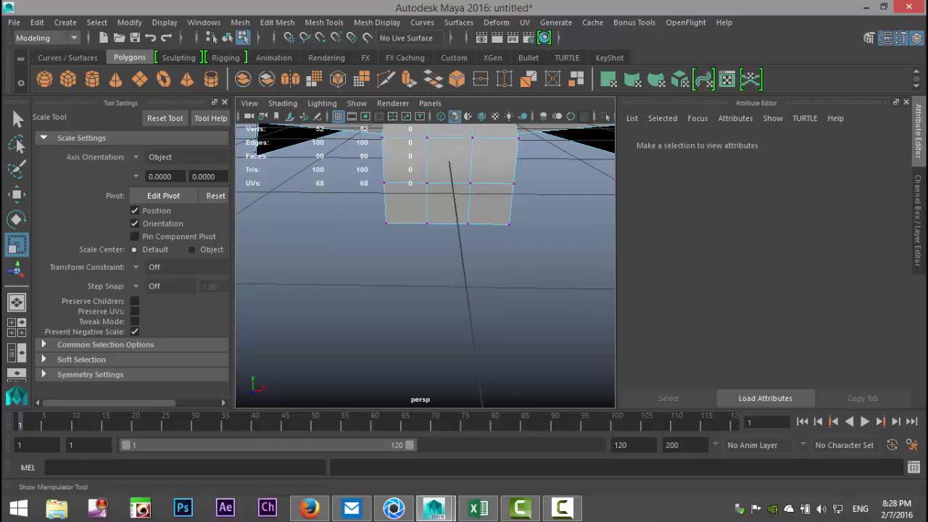
key(space)
key(space)
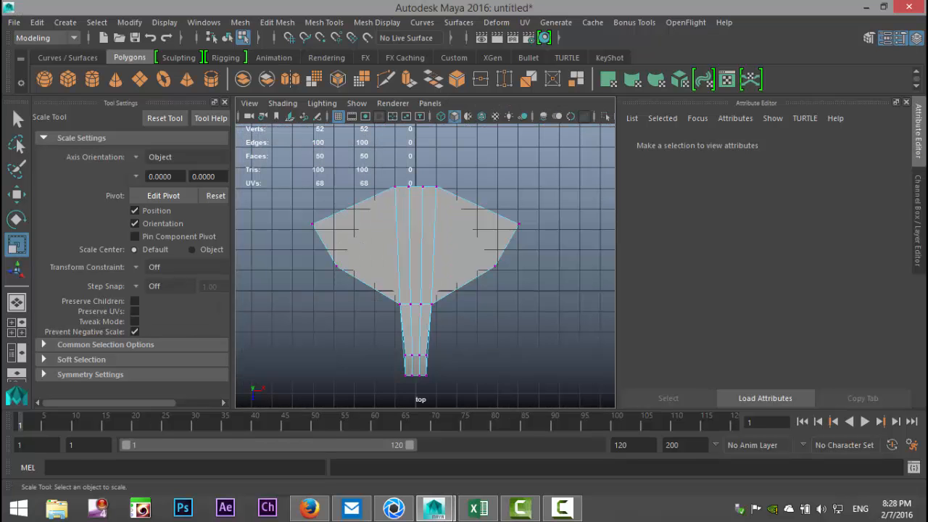
alt+middle_drag(425, 304, 425, 198)
scroll(425, 265, up, 4)
alt+middle_drag(425, 265, 427, 263)
drag(453, 342, 452, 342)
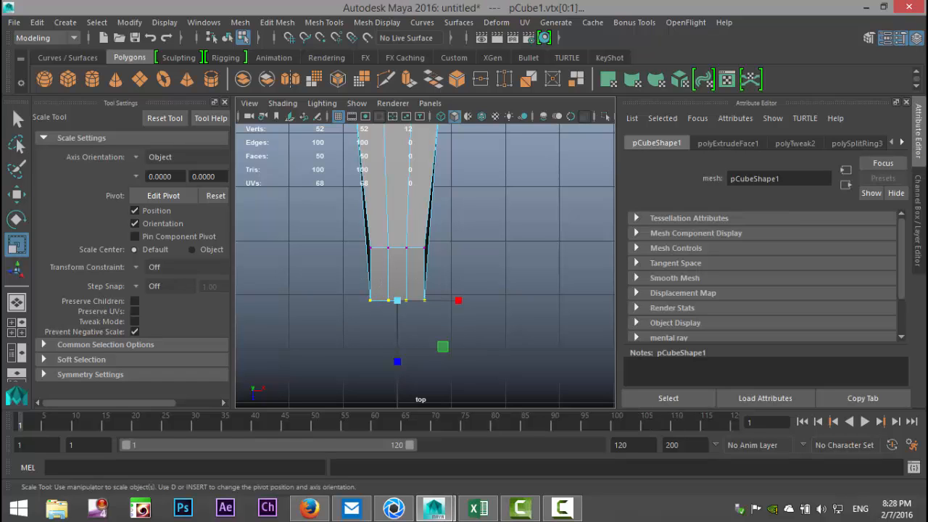
drag(459, 299, 419, 300)
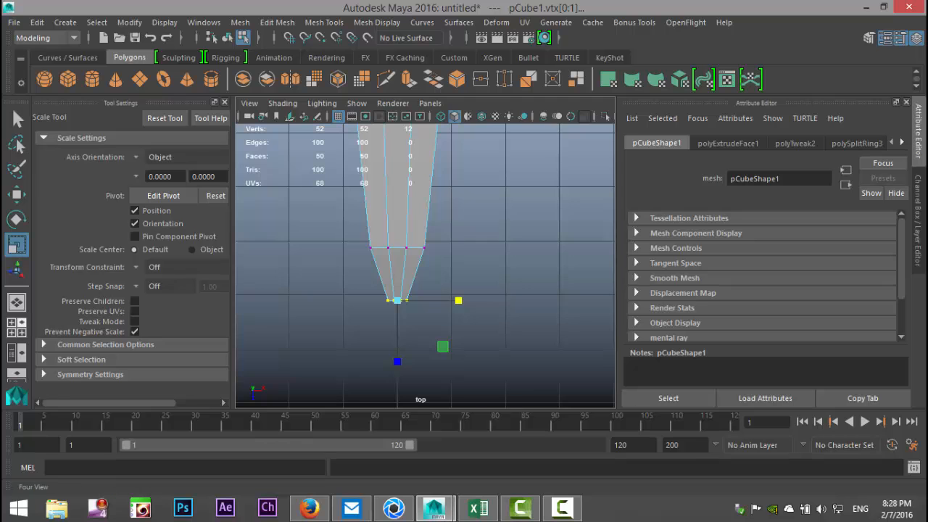
- In the perspective view, scale the nose end vertices down along Y to form a pointed nose
key(space)
key(space)
alt+drag(425, 262, 472, 203)
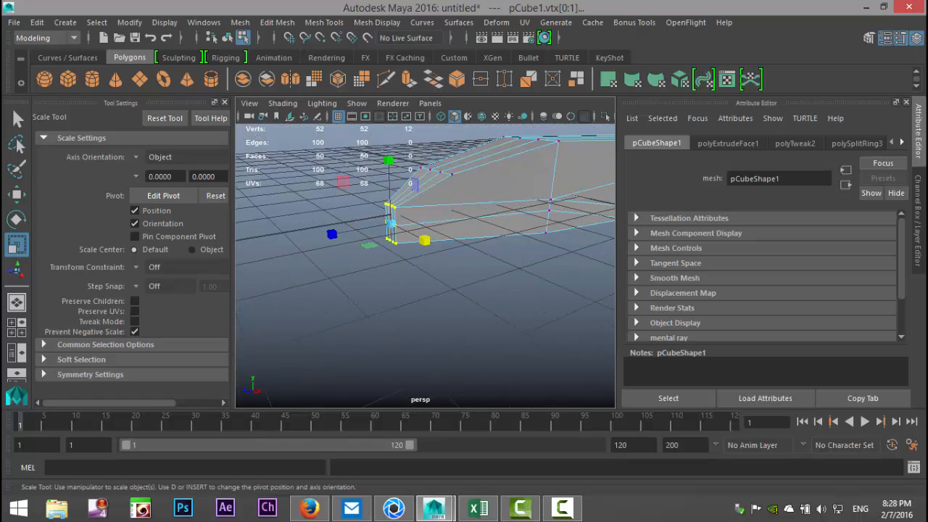
drag(388, 159, 389, 214)
click(507, 327)
- Select the eight outer faces surrounding the centre face on the rear end of the fuselage
alt+drag(424, 261, 374, 218)
alt+drag(426, 372, 404, 270)
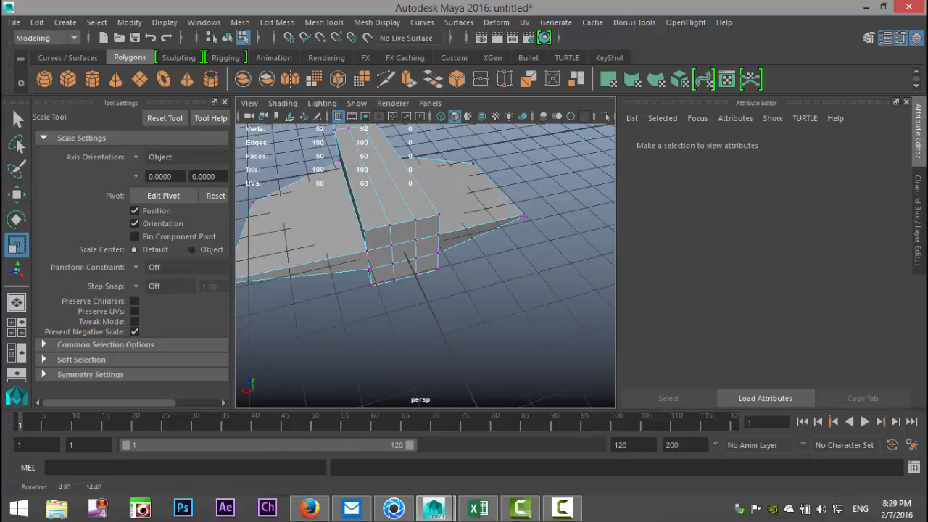
mouse_move(374, 174)
right_down()
mouse_move(375, 154)
mouse_move(385, 165)
right_up()
click(369, 270)
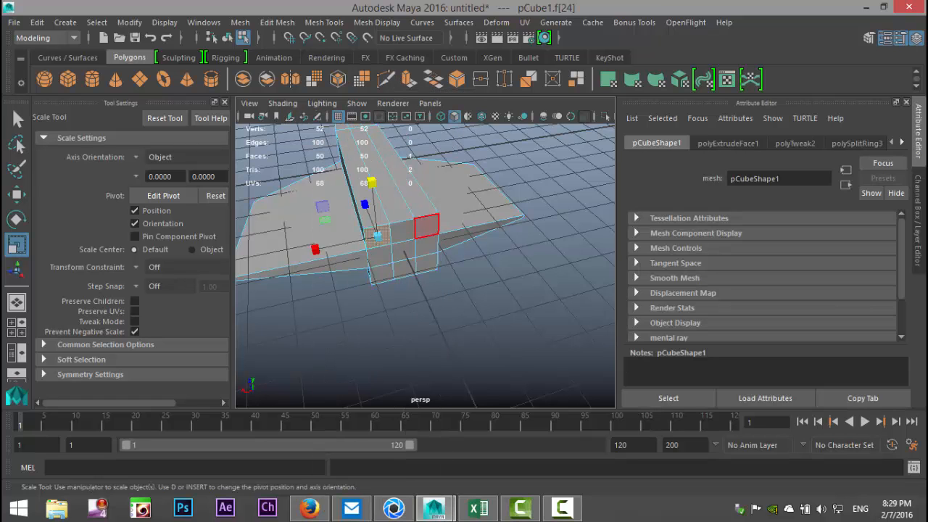
shift+click(379, 255)
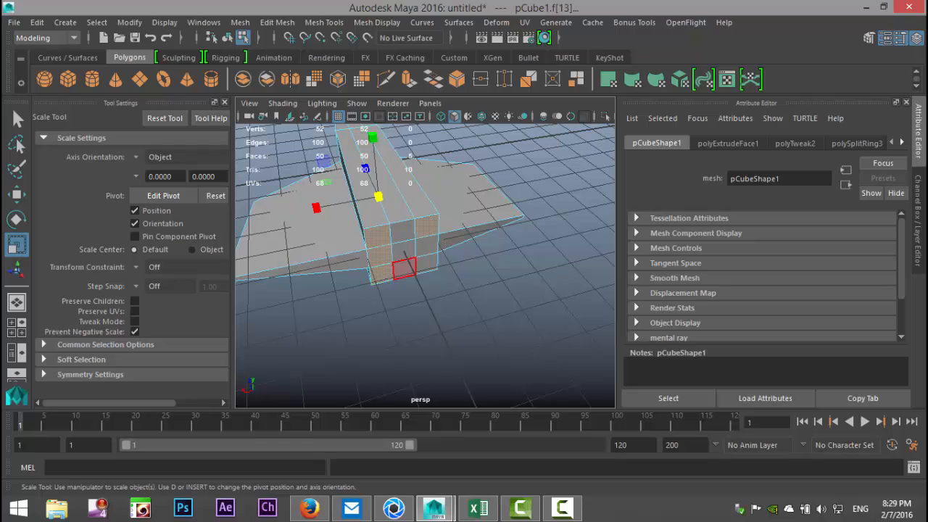
shift+click(426, 263)
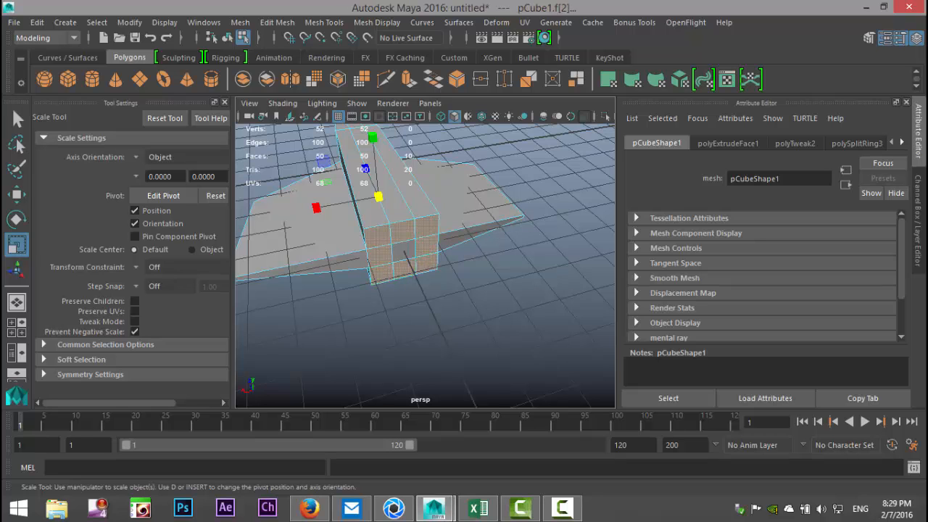
key(4)
alt+drag(391, 276, 384, 218)
key(5)
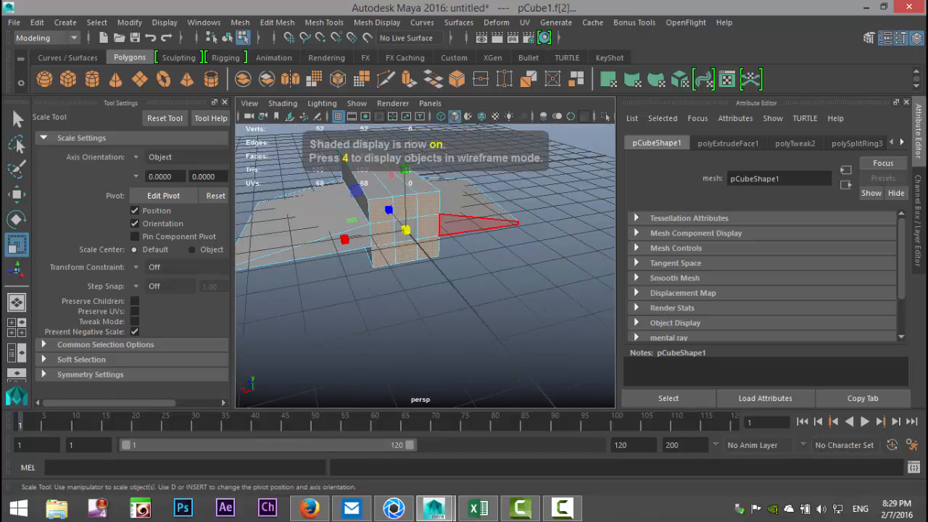
- Extrude the selected rear faces together and move them backward along Z
click(277, 21)
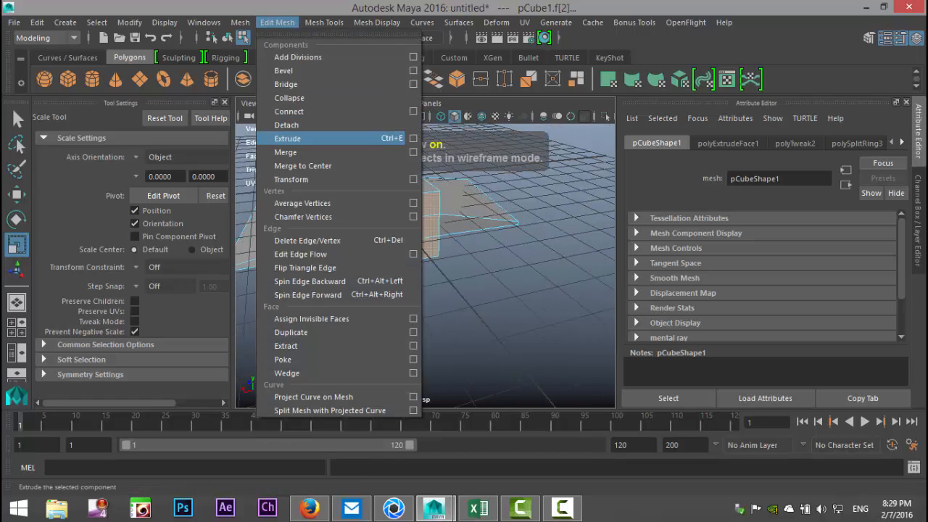
click(287, 138)
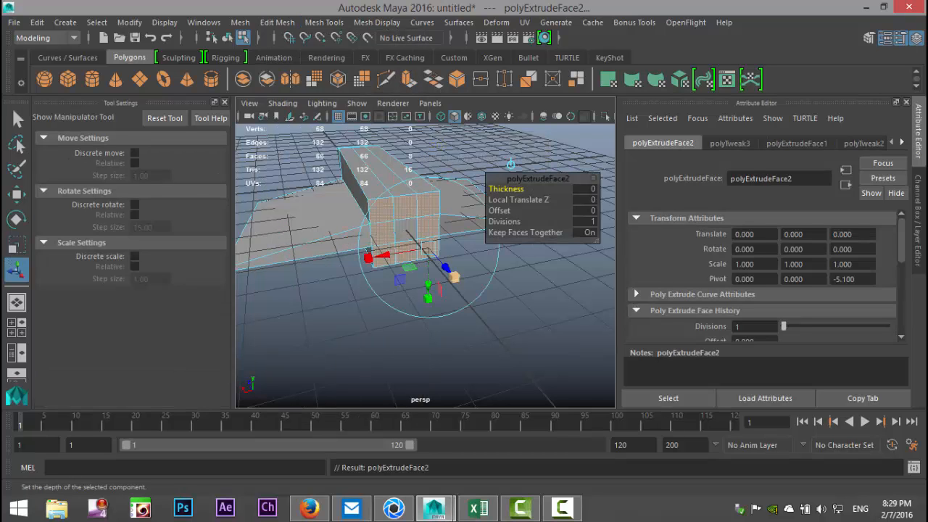
key(w)
drag(389, 209, 428, 250)
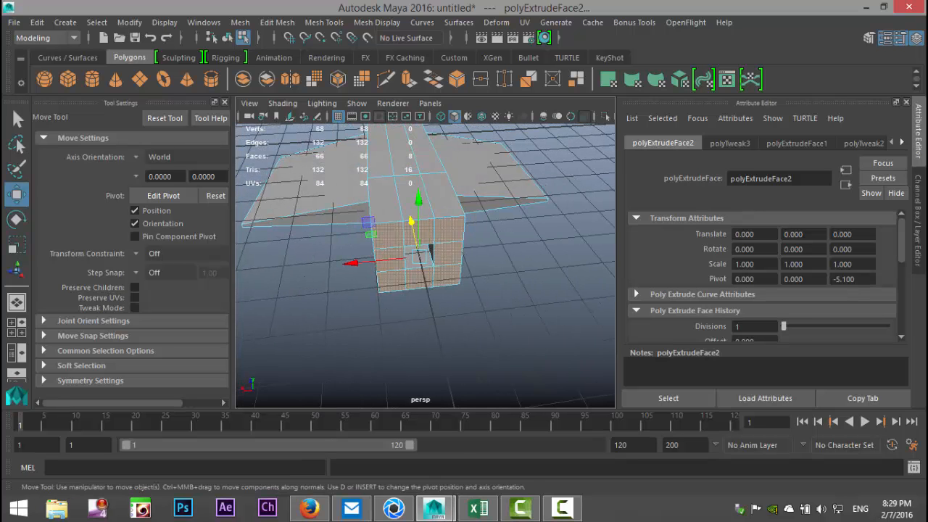
- Select all vertices of the extruded rear end and scale them down uniformly to taper the tail
right_drag(389, 233, 363, 118)
alt+drag(370, 130, 374, 174)
drag(307, 344, 471, 404)
alt+drag(464, 363, 461, 265)
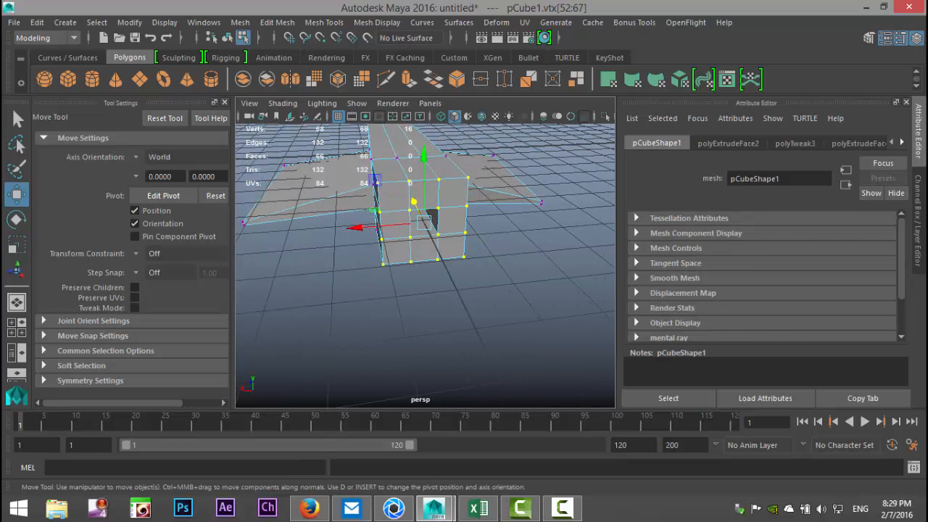
key(r)
drag(362, 227, 386, 225)
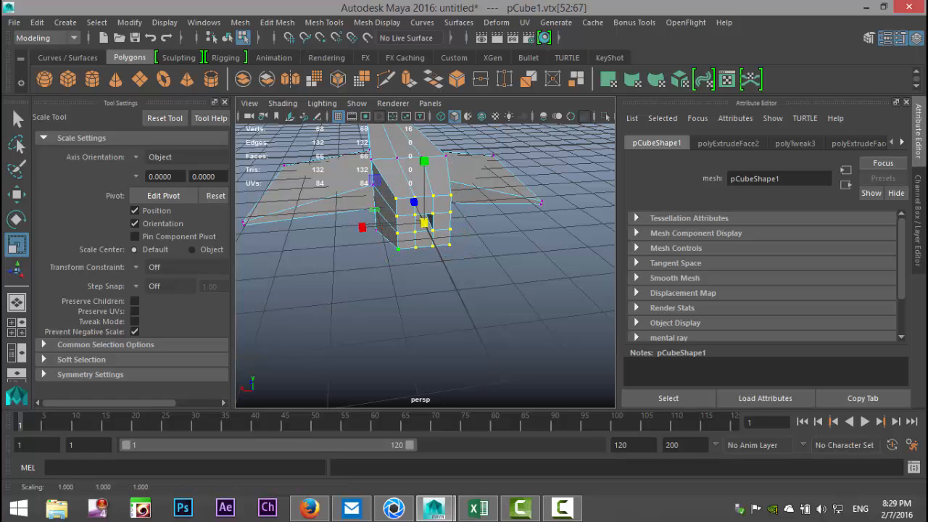
click(415, 309)
- Select the outer ring of vertices on the rear end and shift it along Z relative to the inner opening
alt+drag(415, 308, 367, 361)
drag(294, 293, 443, 293)
scroll(443, 293, up, 3)
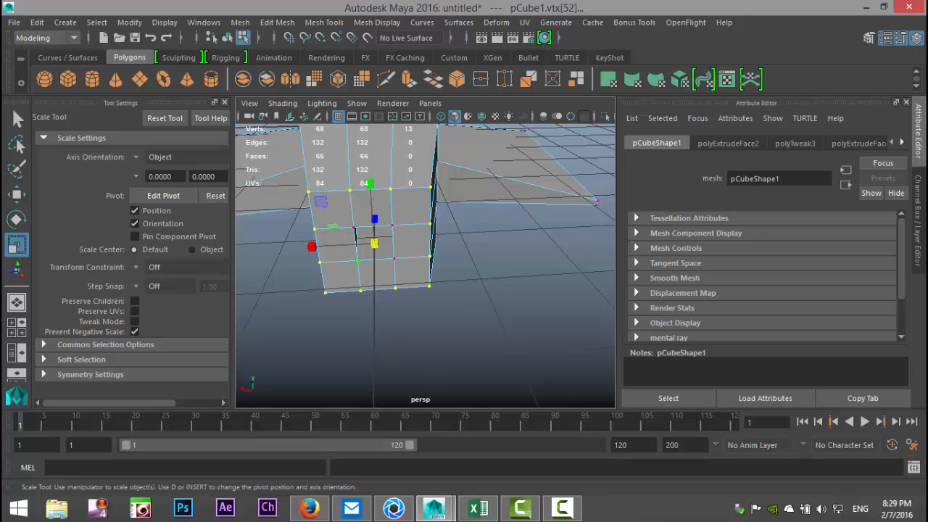
drag(312, 246, 480, 232)
key(w)
click(471, 337)
- Examine the tail, fuselage and wings from several sides
scroll(450, 319, down, 8)
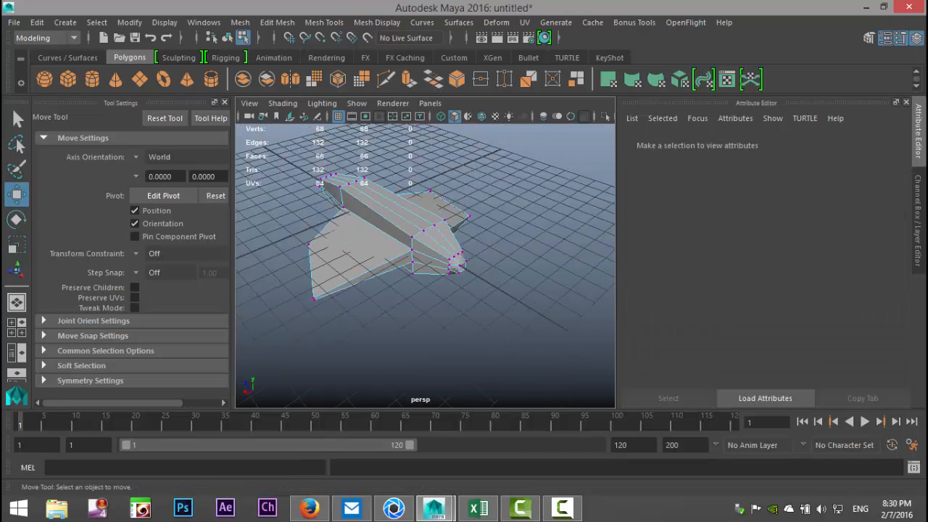
scroll(449, 269, up, 6)
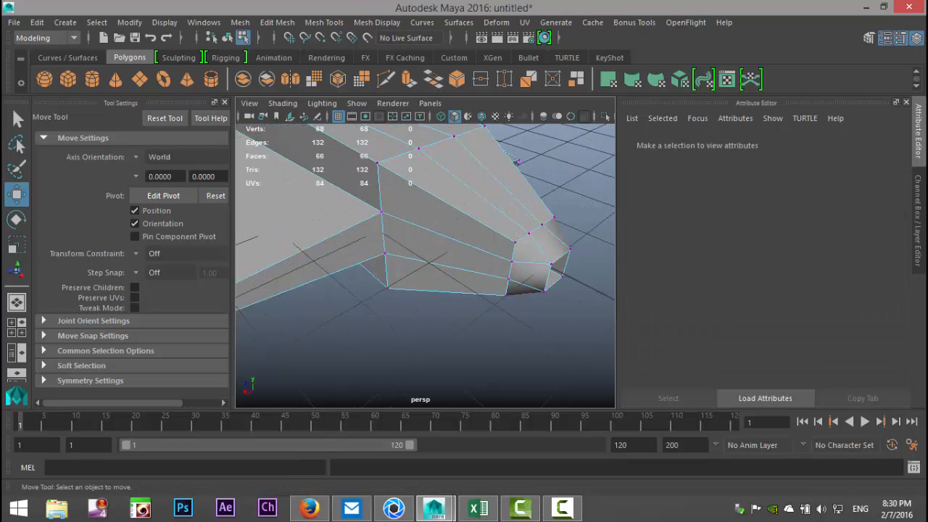
alt+drag(406, 290, 508, 293)
scroll(464, 290, down, 8)
alt+drag(414, 290, 442, 288)
scroll(449, 268, up, 7)
alt+middle_drag(442, 268, 448, 301)
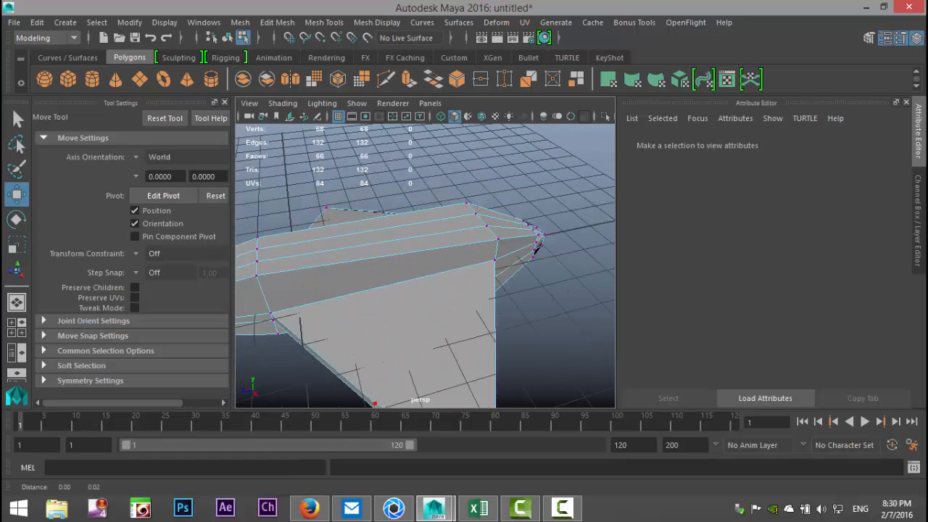
alt+drag(448, 294, 421, 294)
alt+drag(482, 311, 436, 311)
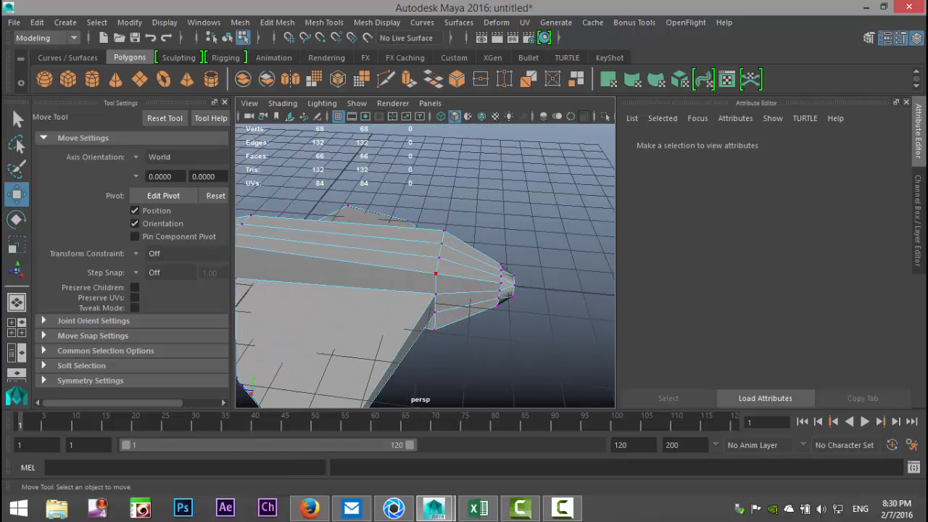
- Select the upper and lower corner vertices where the fuselage meets the tail and scale them inward
drag(424, 265, 359, 286)
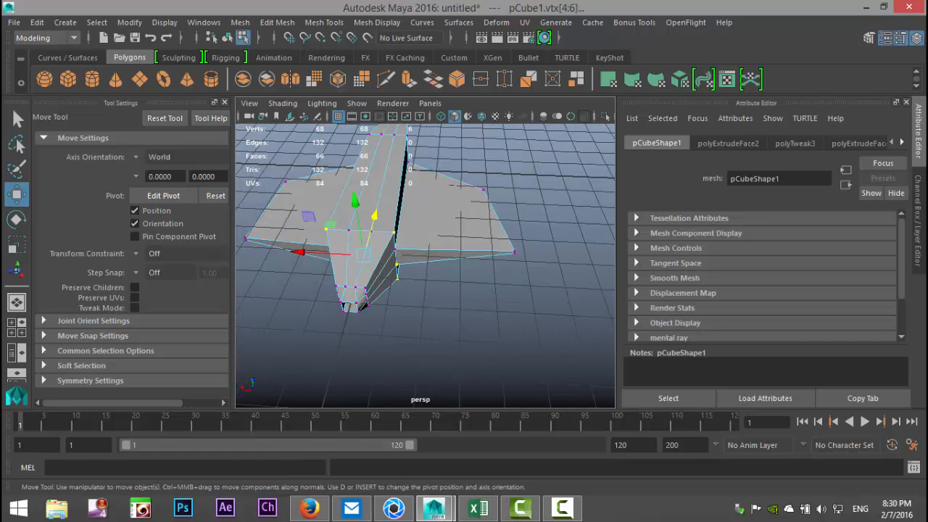
click(451, 319)
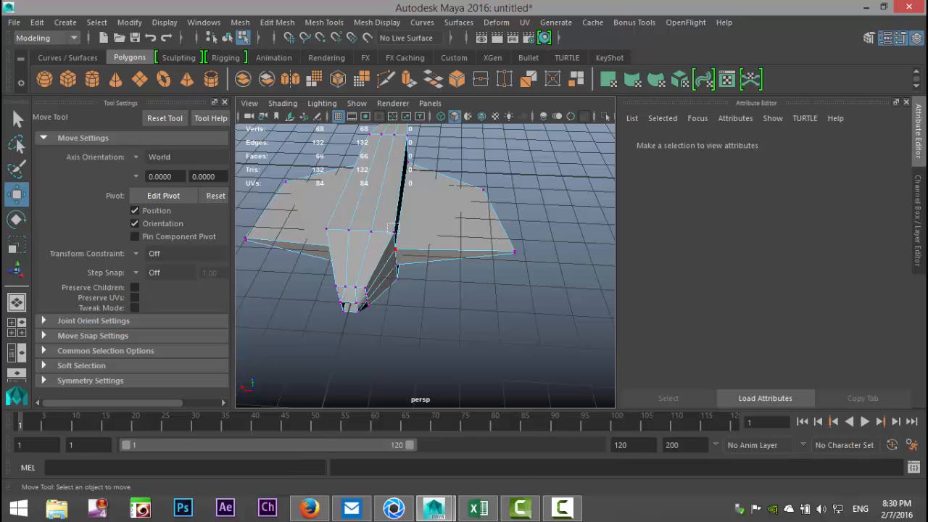
click(391, 229)
shift+drag(318, 221, 342, 197)
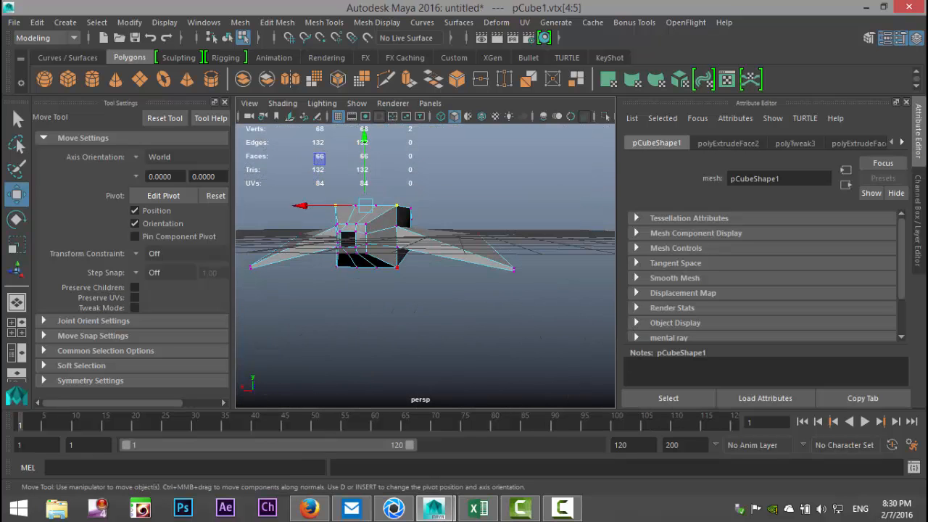
shift+drag(389, 261, 407, 283)
key(r)
drag(370, 196, 372, 223)
drag(311, 266, 327, 264)
click(435, 319)
- Select the two upper corner vertices of the fuselage where the nose section begins, lower them along Y and scale them closer together
scroll(435, 312, down, 3)
alt+drag(428, 312, 631, 303)
alt+drag(493, 304, 345, 312)
alt+middle_drag(345, 312, 422, 267)
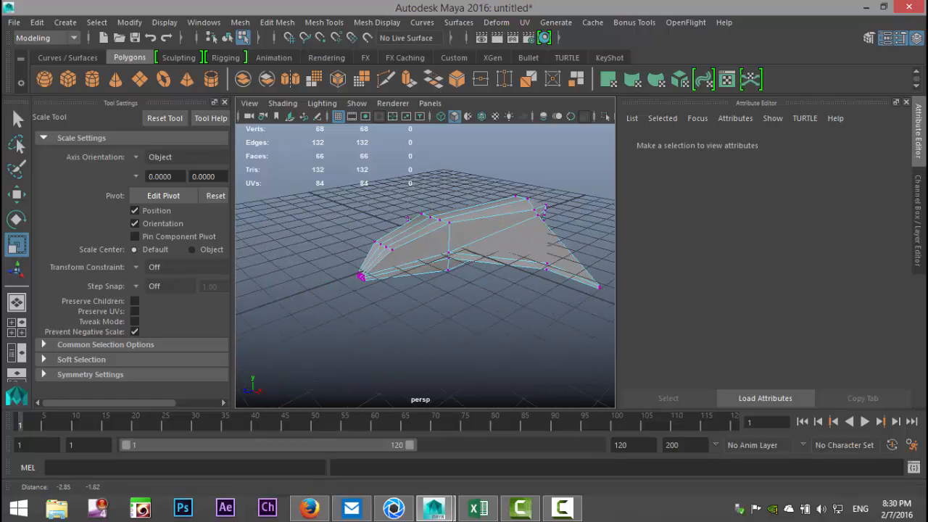
scroll(422, 268, up, 5)
alt+drag(422, 268, 420, 304)
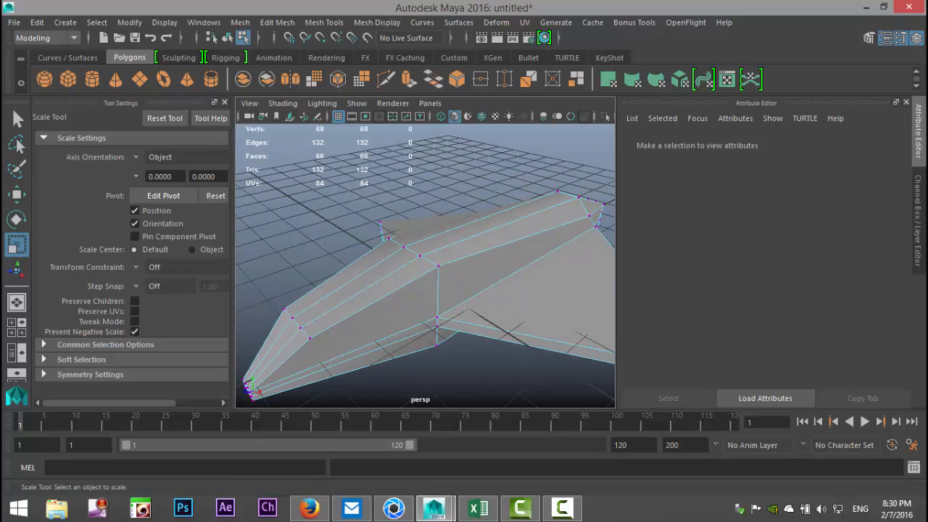
click(438, 266)
alt+drag(439, 266, 507, 240)
shift+click(601, 234)
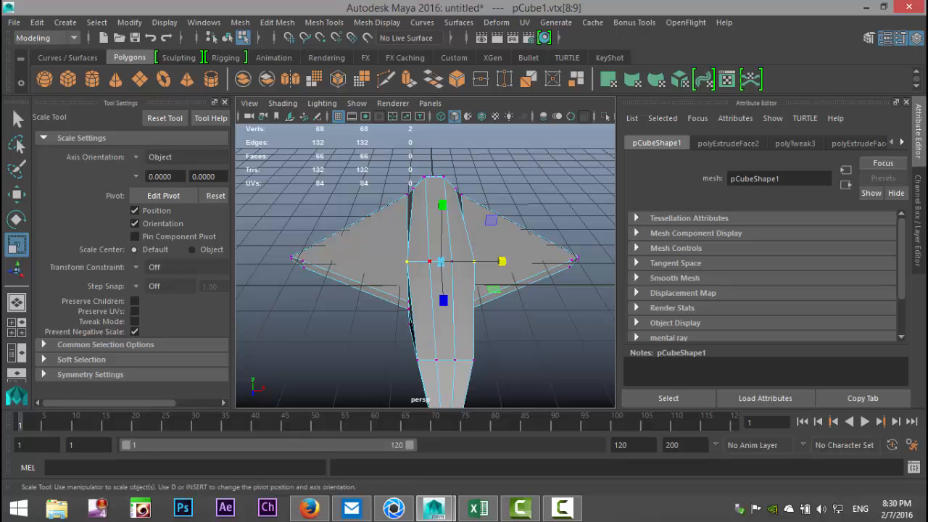
key(w)
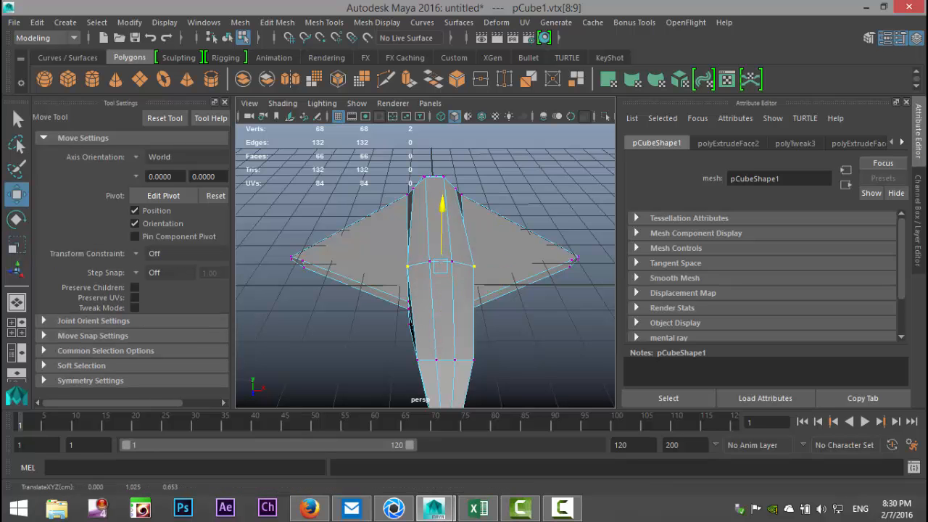
mouse_move(440, 282)
alt+mouse_down()
mouse_move(533, 261)
mouse_move(544, 228)
mouse_move(501, 264)
mouse_move(389, 271)
mouse_move(323, 313)
mouse_move(285, 247)
alt+mouse_up()
key(r)
- Select the vertices of the nose section and move them down along Y
alt+middle_drag(285, 247, 354, 247)
alt+drag(354, 247, 396, 329)
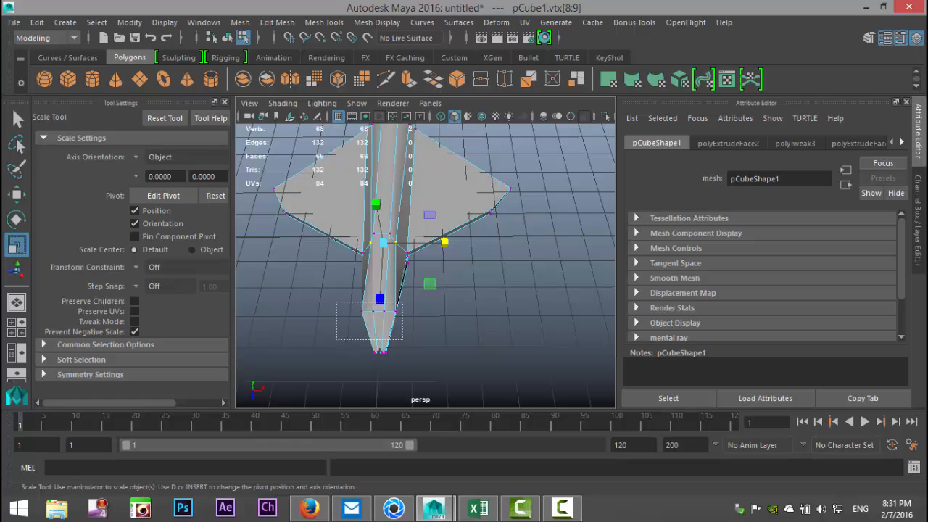
drag(434, 377, 323, 298)
key(w)
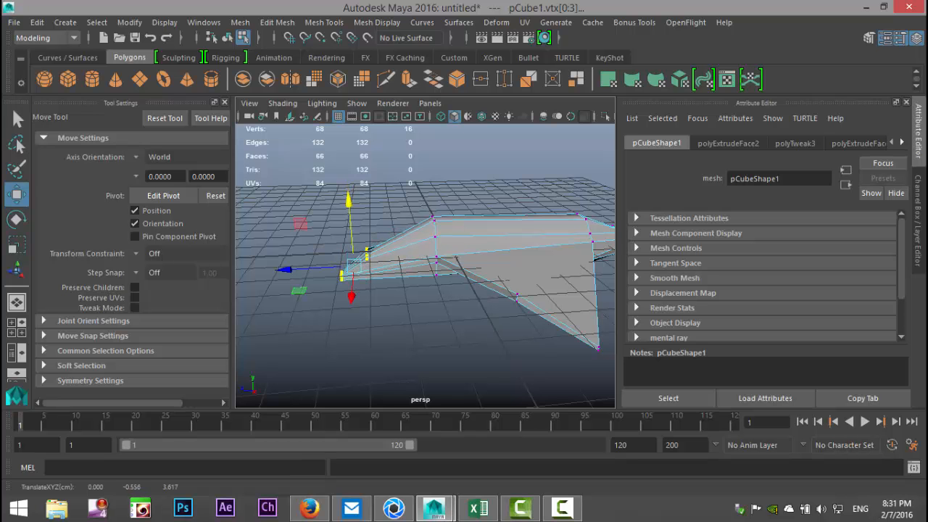
click(385, 319)
scroll(426, 266, up, 4)
alt+drag(351, 311, 379, 339)
alt+drag(487, 272, 477, 308)
scroll(469, 281, up, 3)
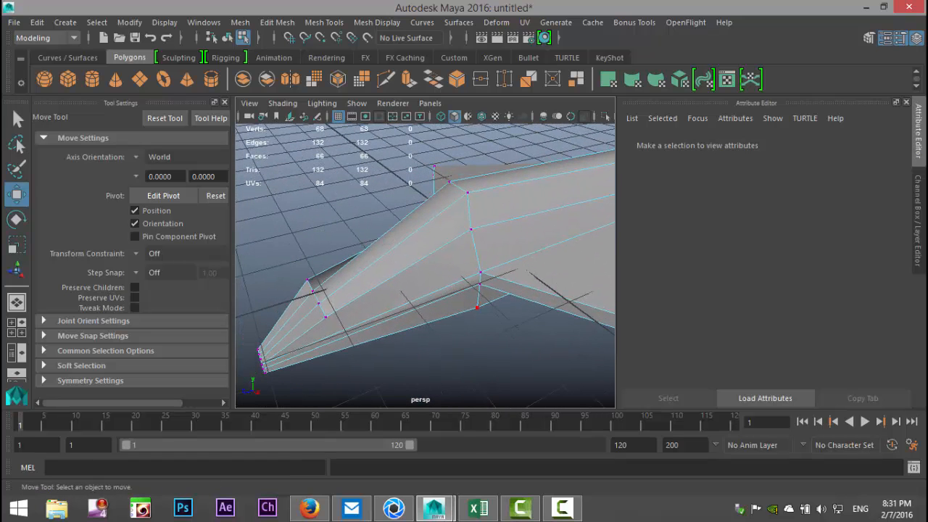
- Extrude the two top faces of the nose section, raise them along Y and narrow them along X to about 0.53
right_drag(449, 181, 414, 152)
click(362, 277)
click(277, 22)
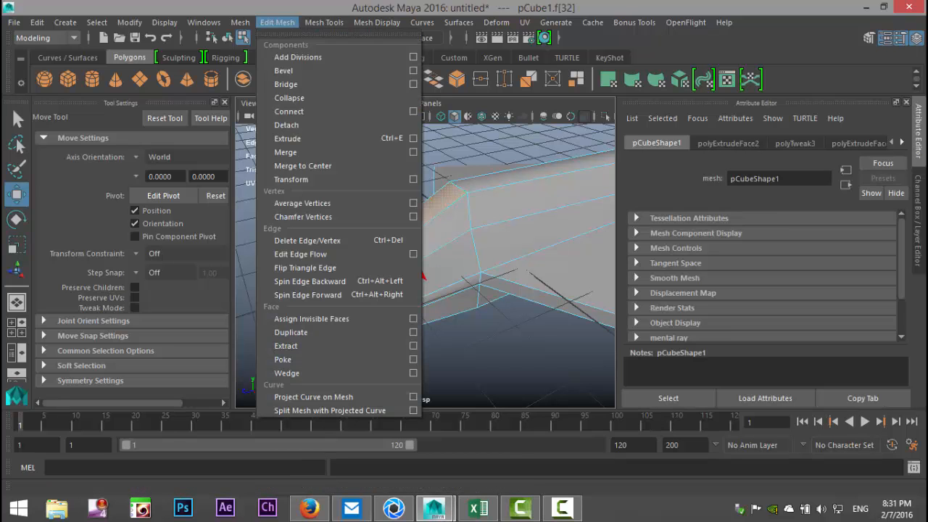
click(288, 138)
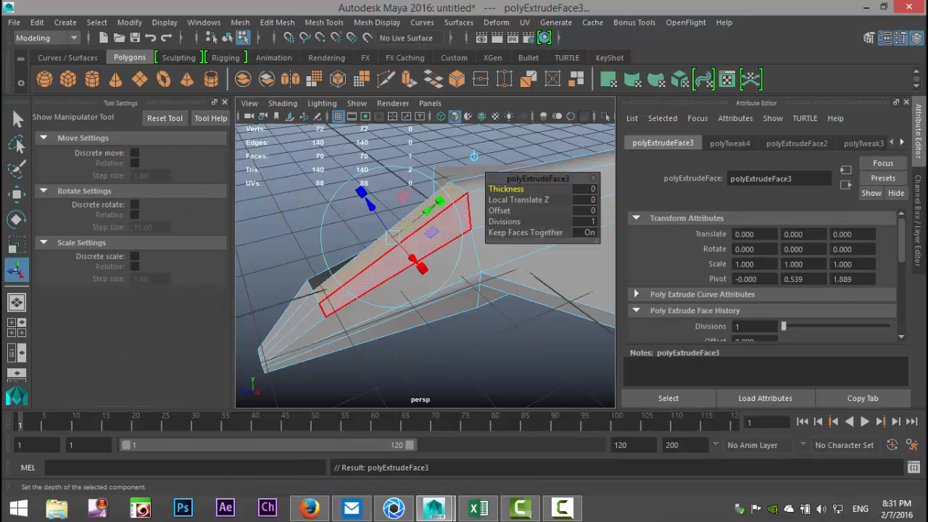
key(w)
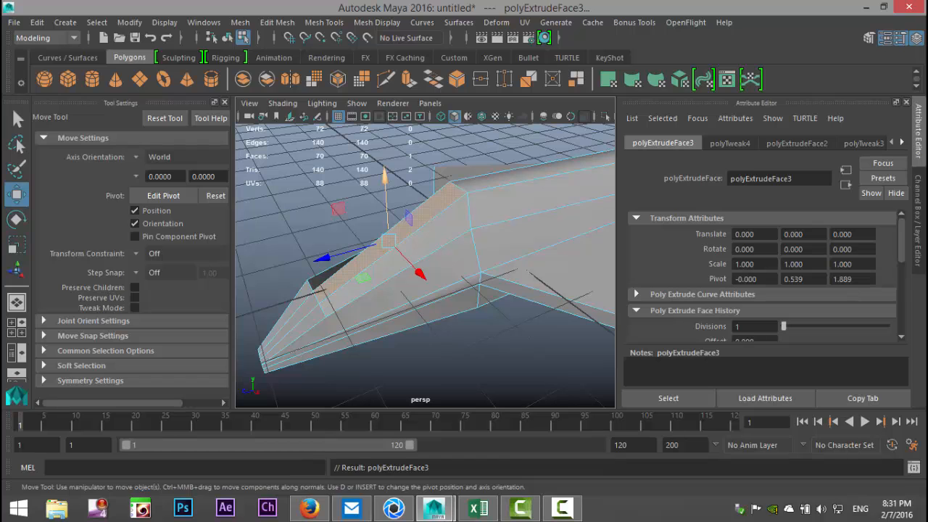
drag(385, 207, 385, 200)
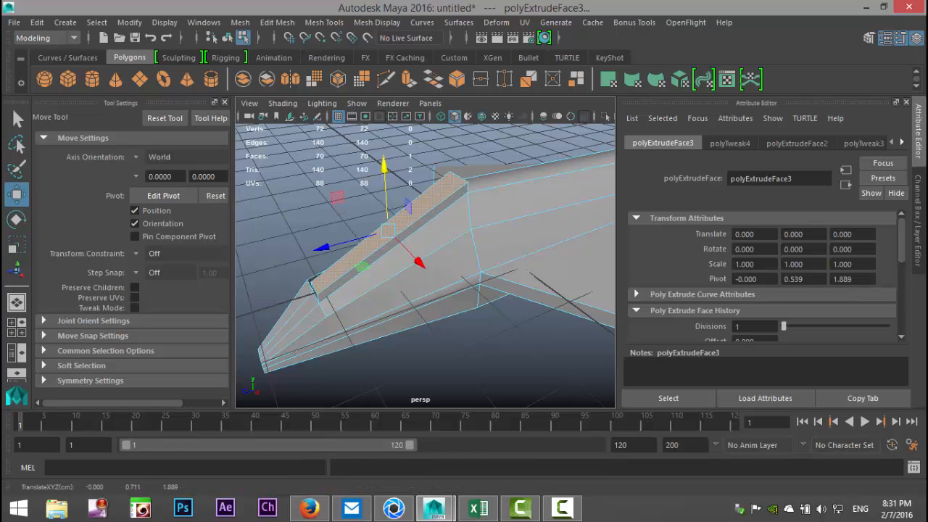
key(r)
alt+drag(348, 239, 406, 263)
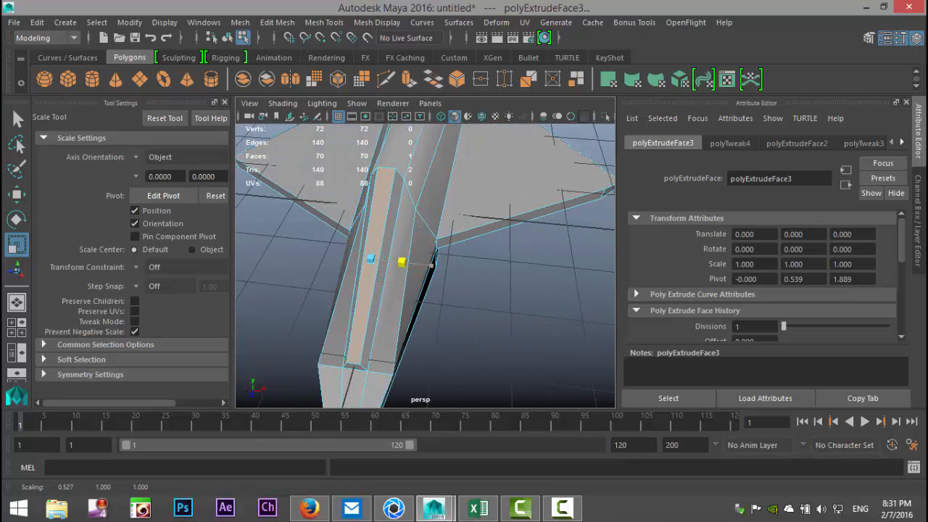
click(508, 319)
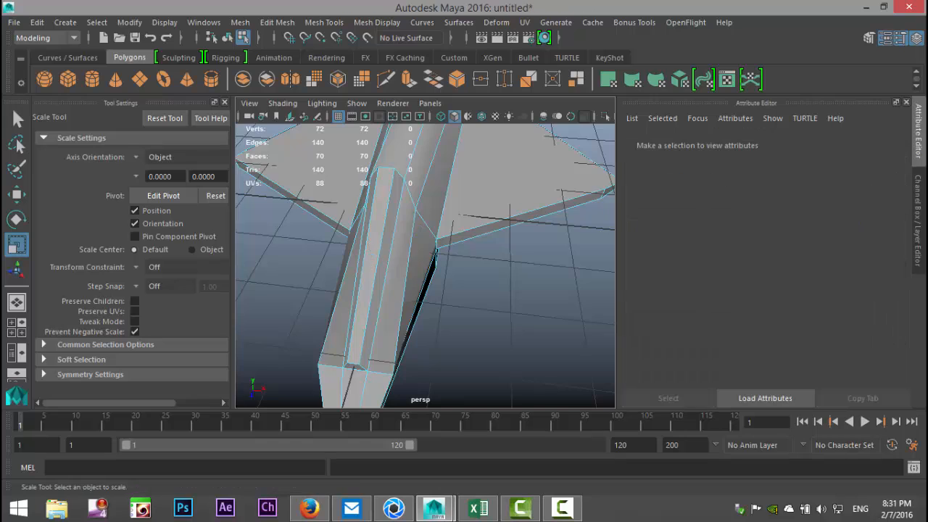
- Extrude the upper faces of both wings and scale them inward uniformly to about 0.94
scroll(500, 312, down, 5)
scroll(500, 312, up, 2)
alt+drag(500, 312, 410, 341)
click(501, 290)
alt+middle_drag(435, 261, 399, 261)
click(399, 256)
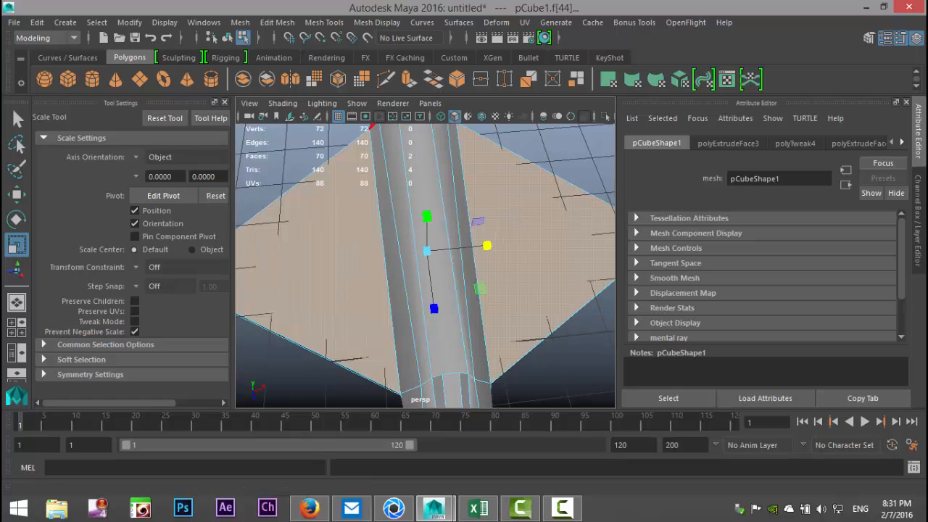
click(277, 22)
click(290, 138)
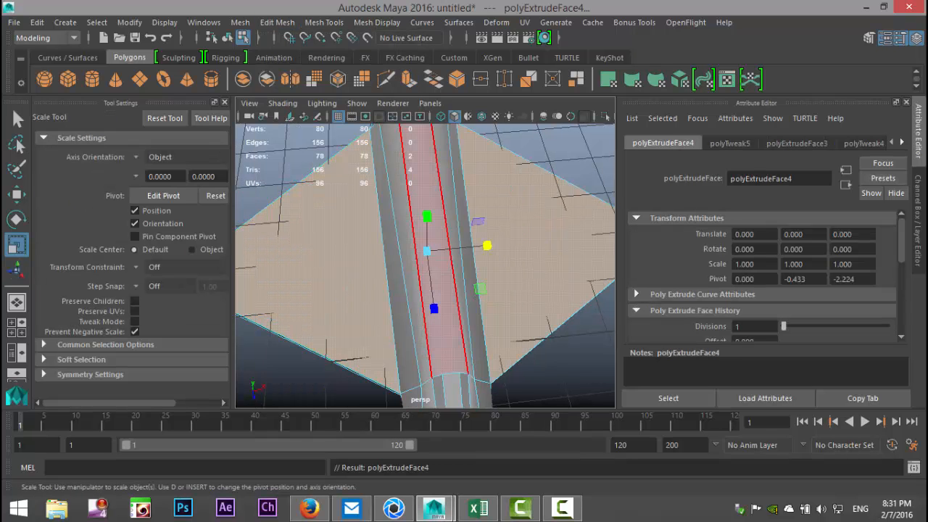
drag(427, 251, 427, 251)
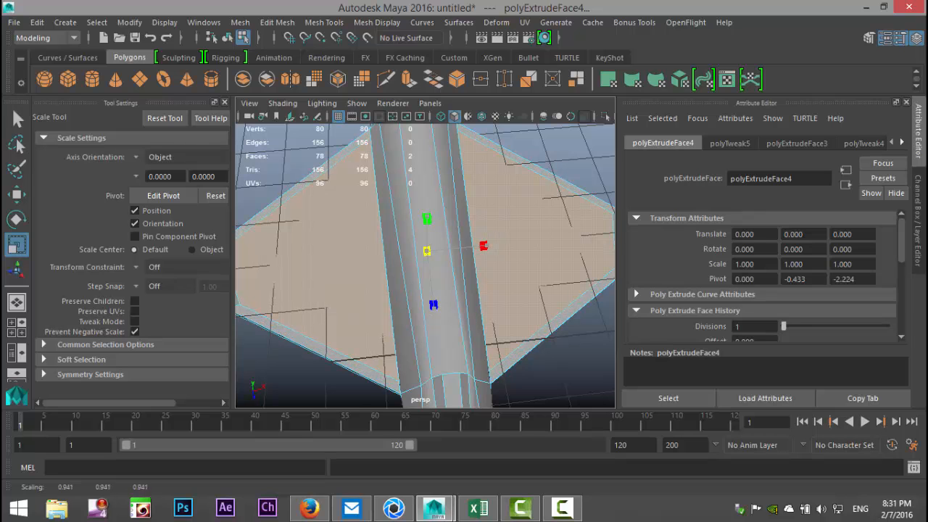
drag(422, 251, 422, 251)
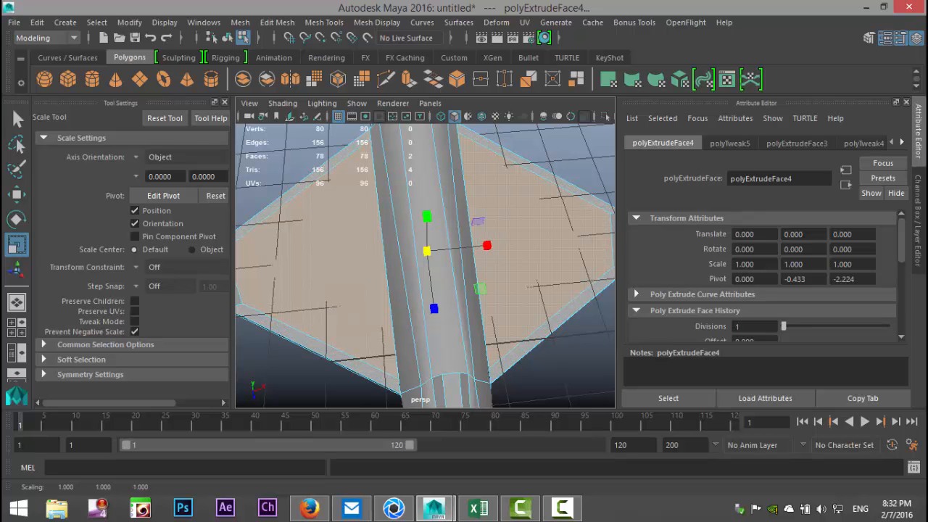
- Extrude the inset upper wing faces again and raise them along Y to about -0.303
key(ctrl+e)
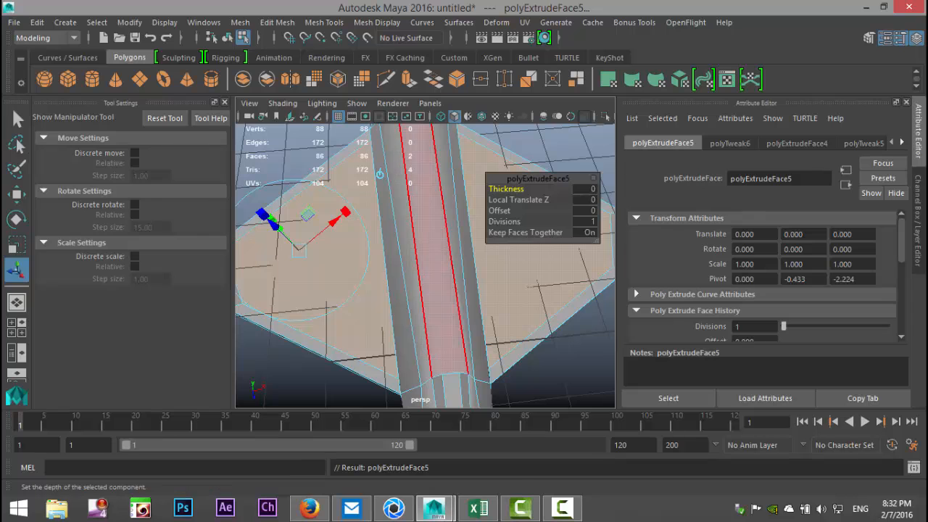
key(w)
drag(427, 217, 384, 269)
drag(441, 250, 442, 243)
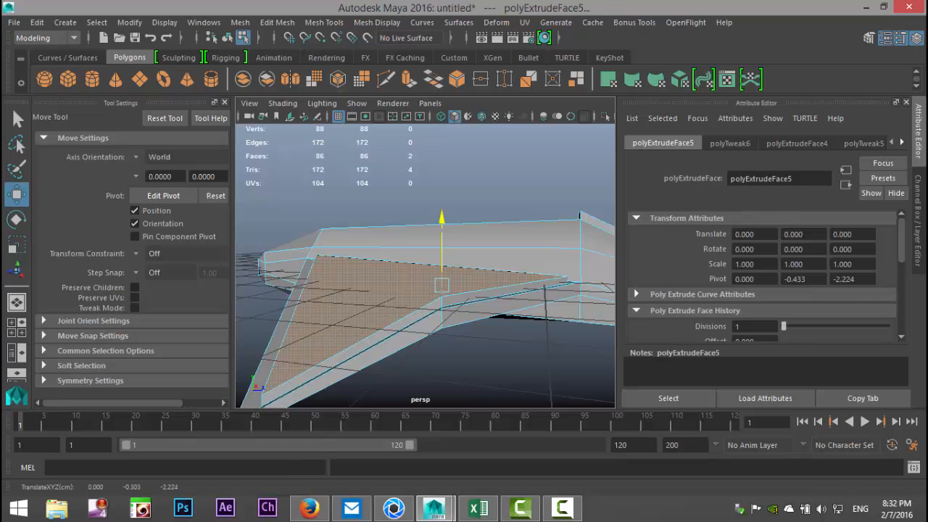
click(406, 348)
- In the side view, select the lowest vertices where the nose meets the fuselage and move them up along Y
alt+drag(406, 348, 494, 279)
scroll(499, 299, up, 5)
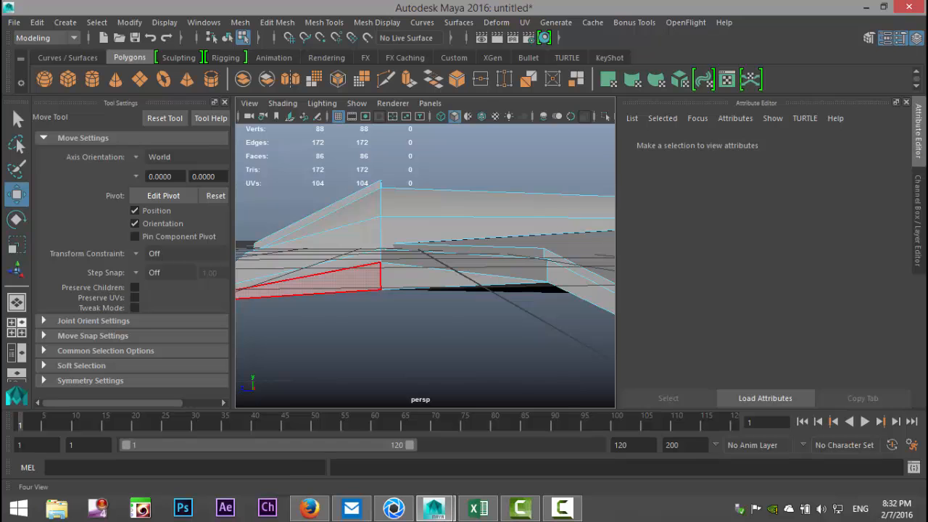
click(16, 327)
key(space)
scroll(426, 254, up, 5)
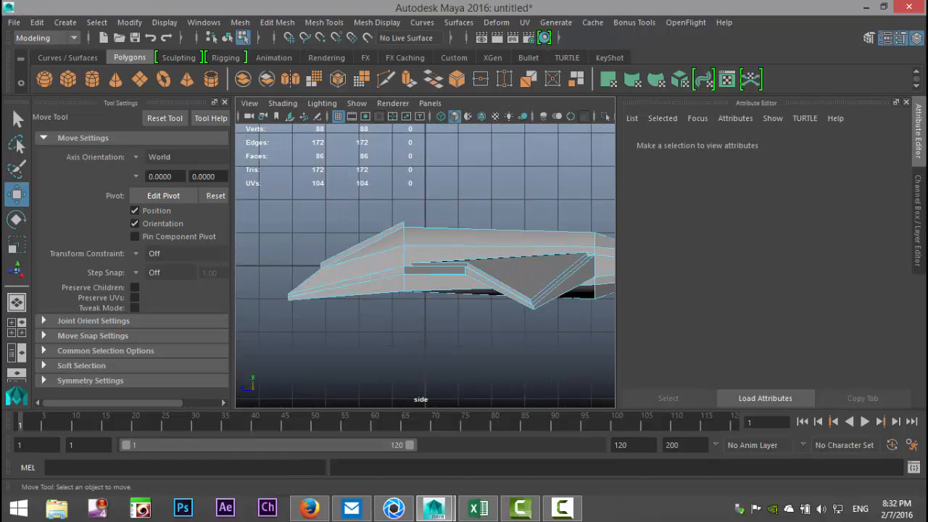
right_drag(383, 290, 331, 137)
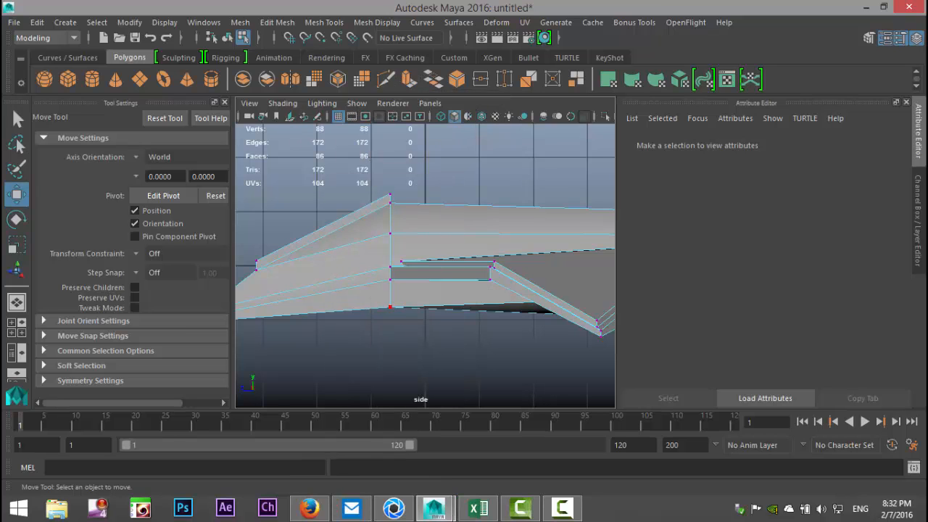
key(4)
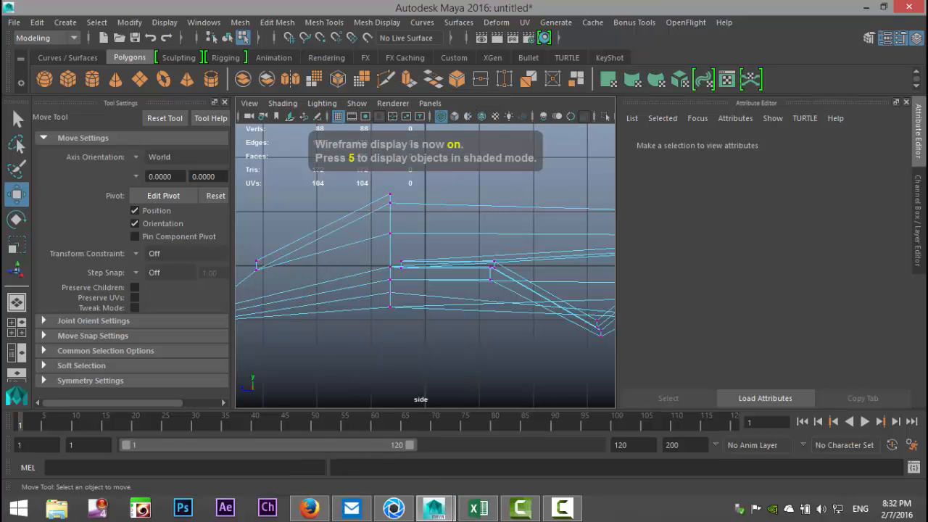
key(5)
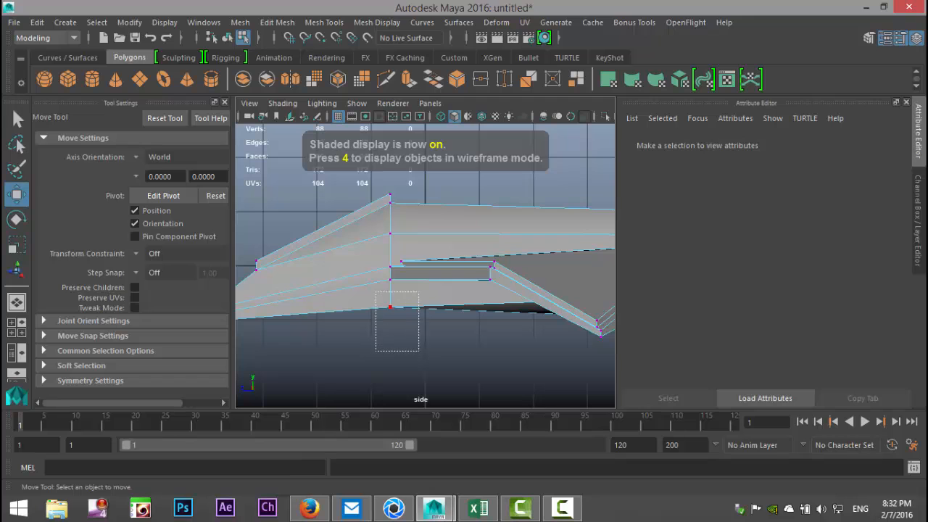
drag(376, 292, 418, 351)
drag(390, 300, 390, 280)
click(345, 235)
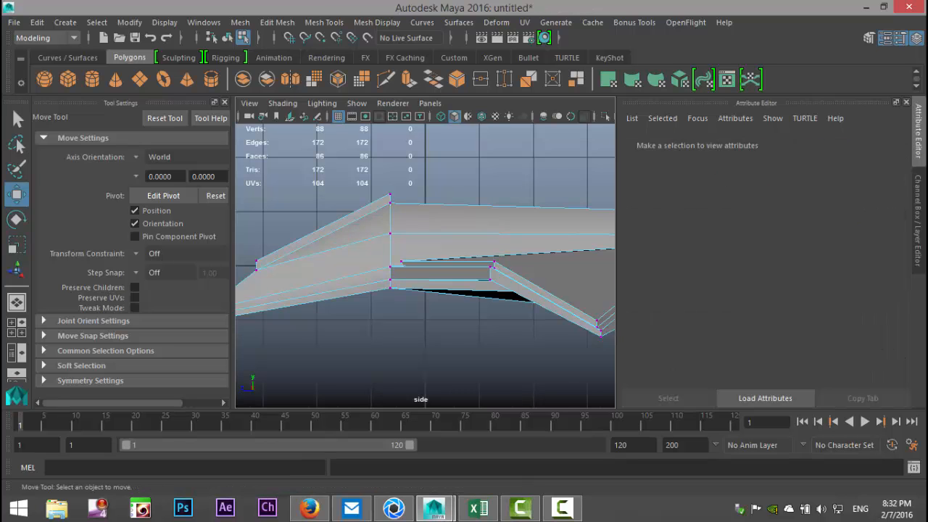
- Preview the whole model with smoothing in the perspective view, inspect the nose and wings, and return to the unsmoothed display
scroll(344, 235, down, 3)
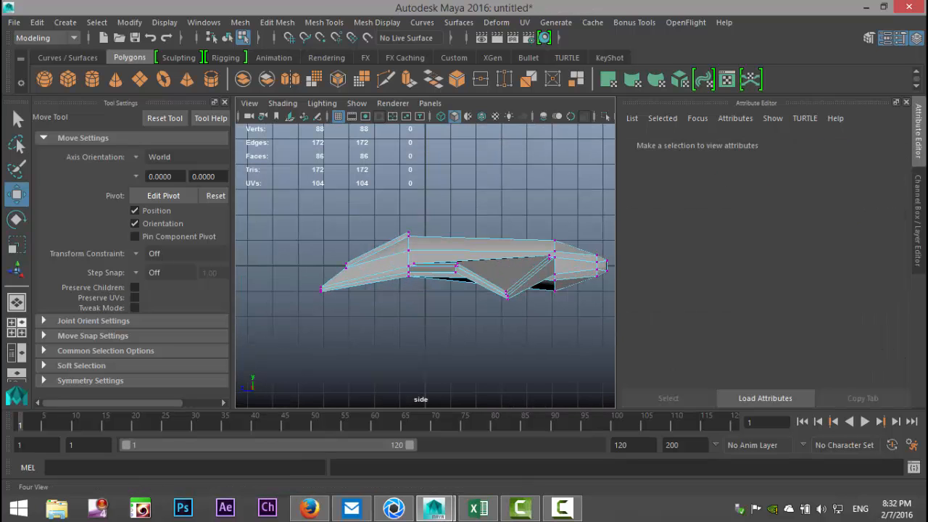
click(17, 327)
key(space)
scroll(403, 247, up, 4)
alt+drag(403, 246, 523, 279)
alt+middle_drag(524, 280, 512, 273)
alt+drag(309, 233, 444, 250)
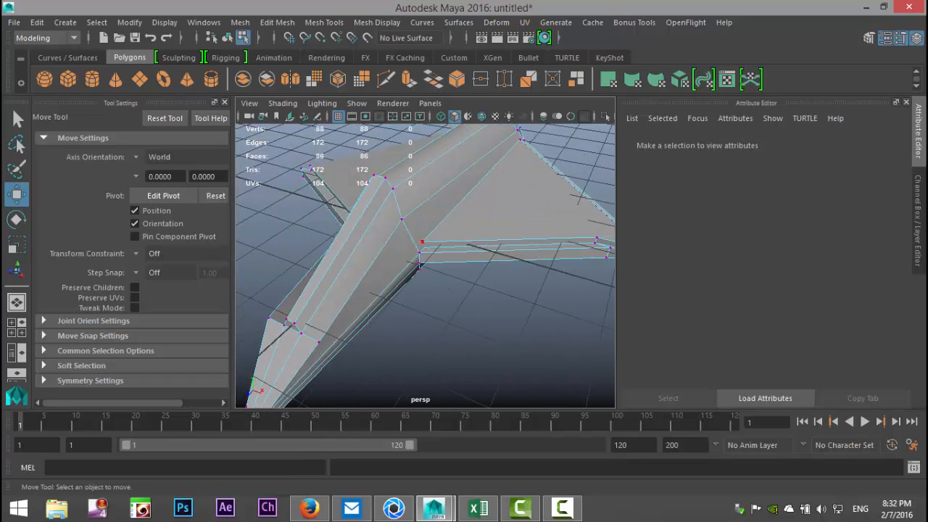
right_click(445, 248)
click(512, 96)
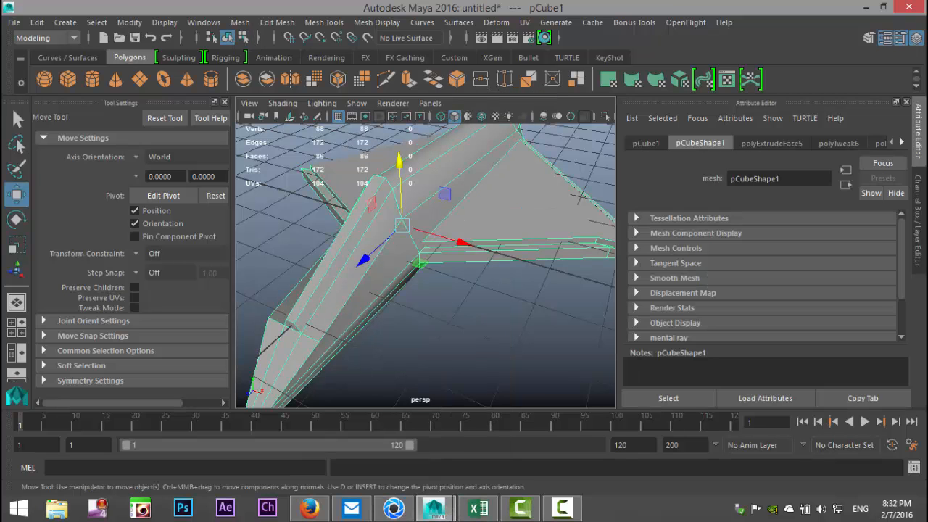
key(f)
key(3)
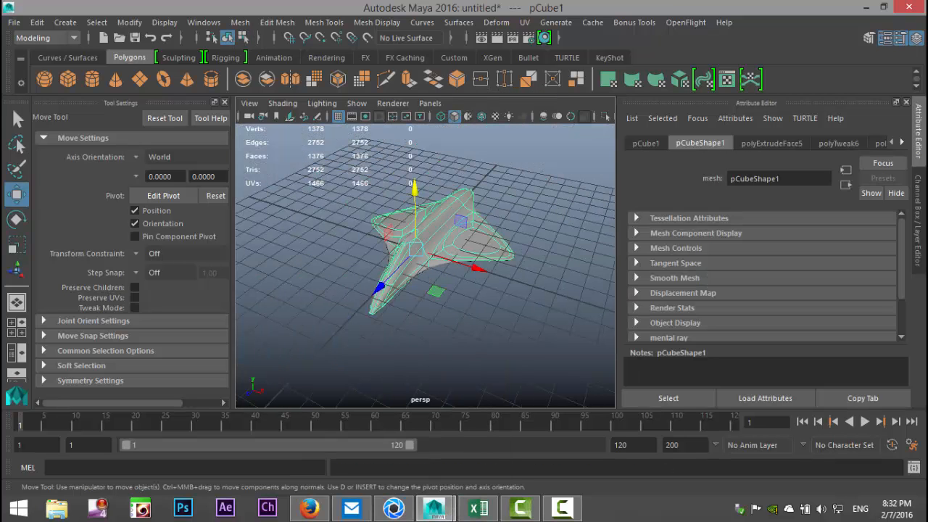
click(509, 319)
scroll(509, 305, up, 10)
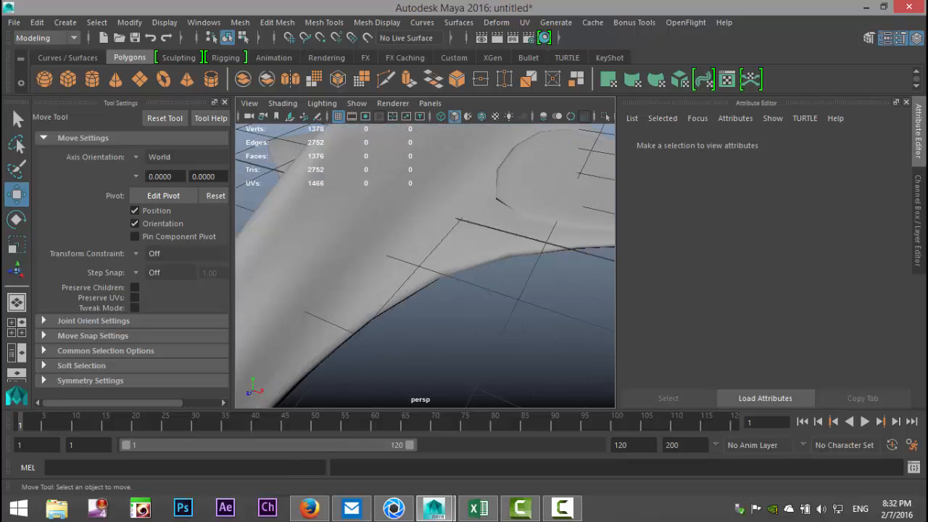
scroll(509, 305, down, 5)
alt+drag(377, 290, 461, 292)
click(406, 275)
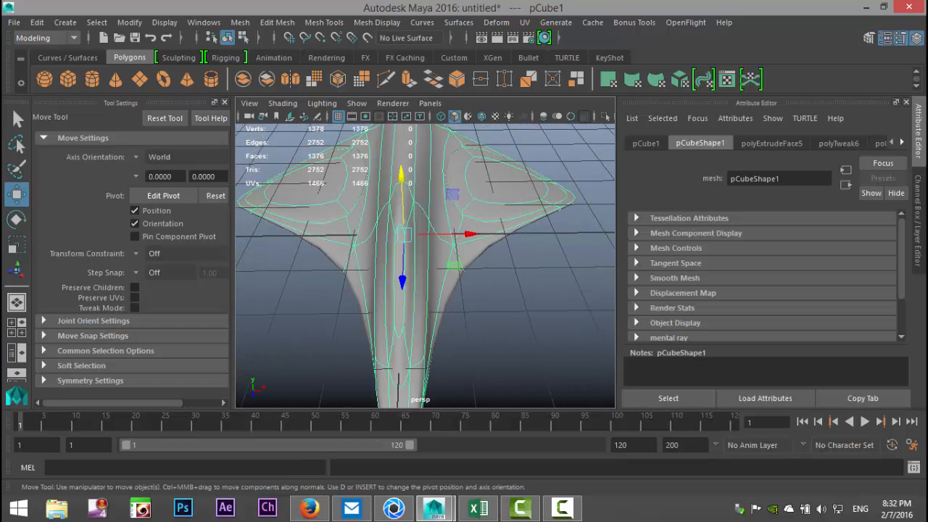
key(1)
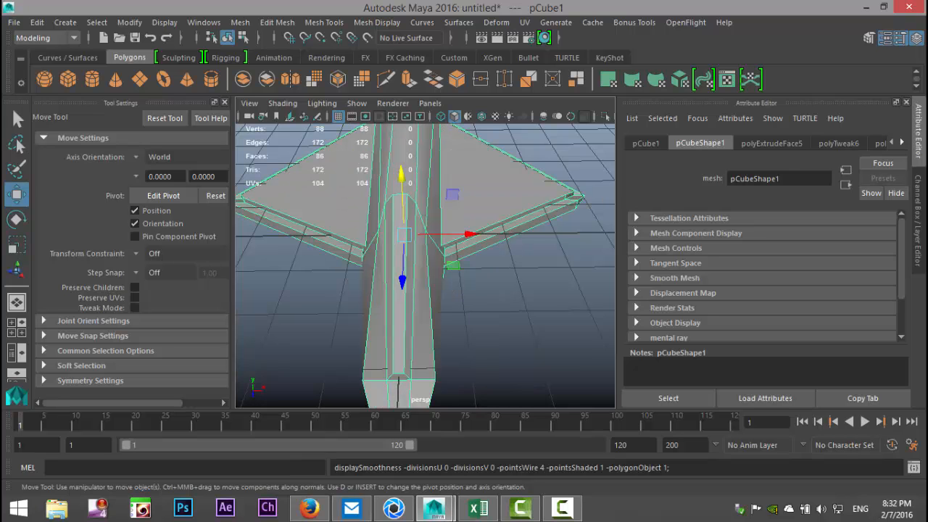
- Extrude the raised upper faces of both wings with a small Offset to add a narrow inset border
alt+drag(435, 290, 395, 258)
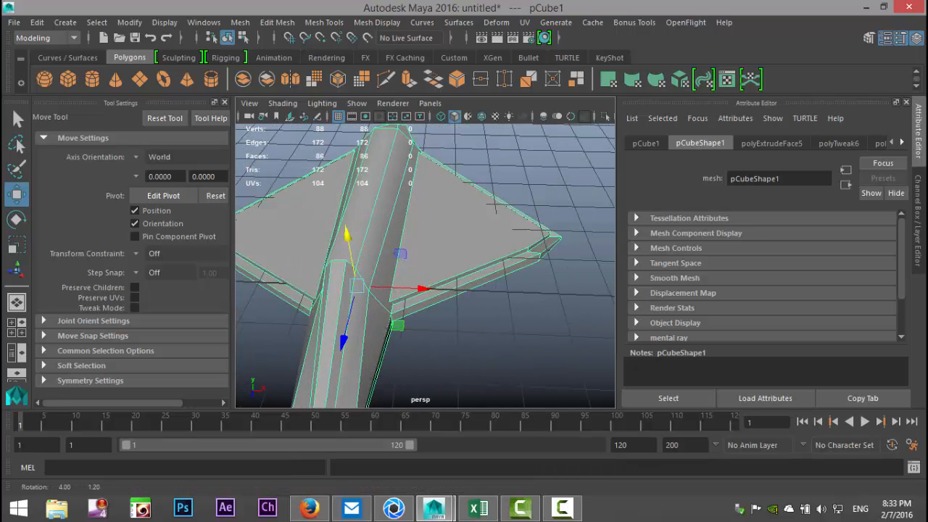
right_drag(295, 210, 294, 155)
click(297, 217)
shift+click(495, 209)
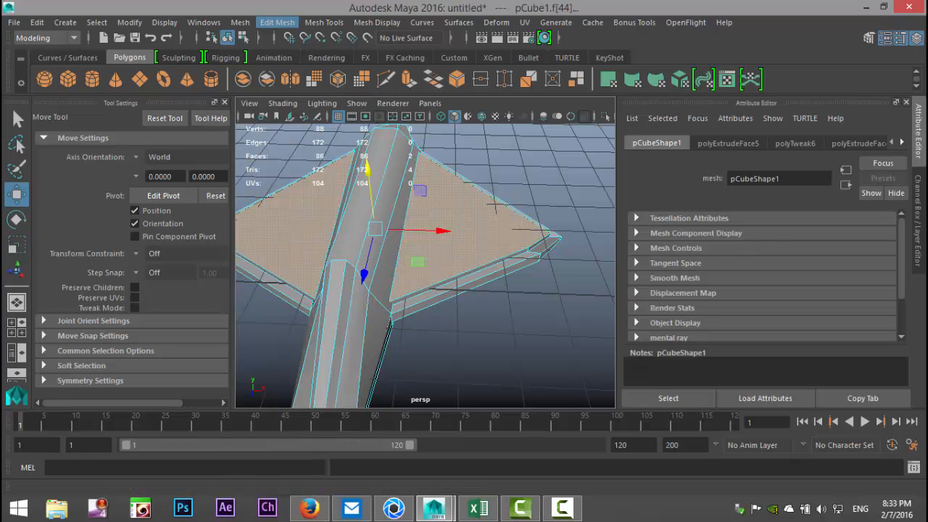
click(278, 22)
click(288, 138)
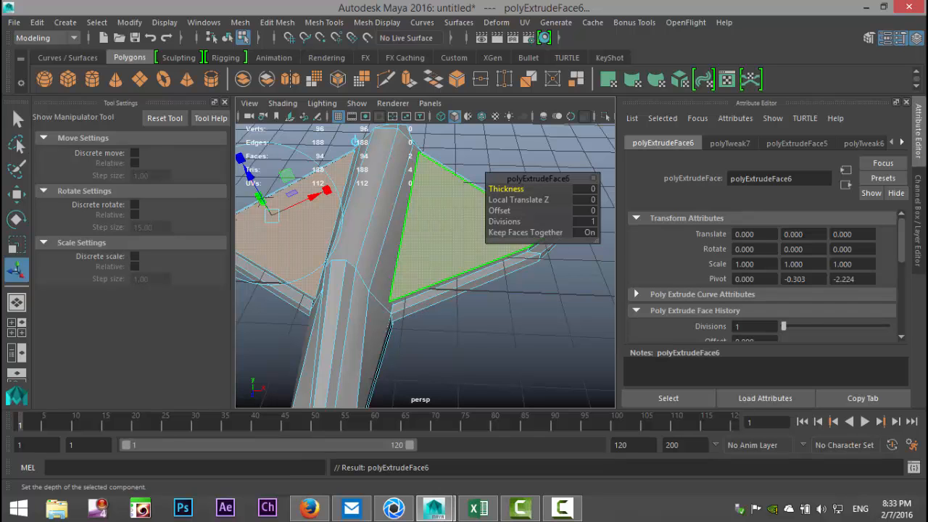
mouse_move(499, 211)
mouse_down()
mouse_move(519, 211)
mouse_move(508, 211)
mouse_up()
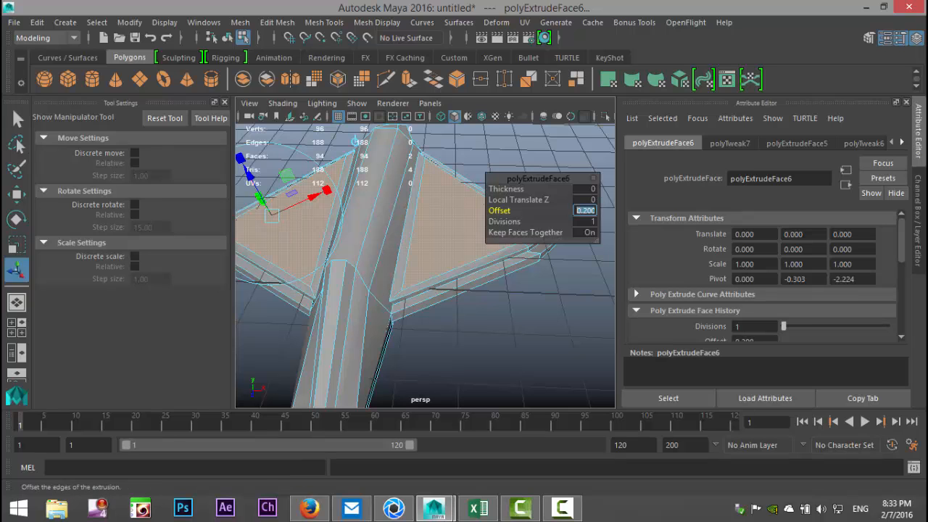
text(1)
key(Return)
click(496, 210)
- Preview the model smoothed in object mode to check the wing inset edges, then restore the unsmoothed display
right_drag(370, 127, 435, 95)
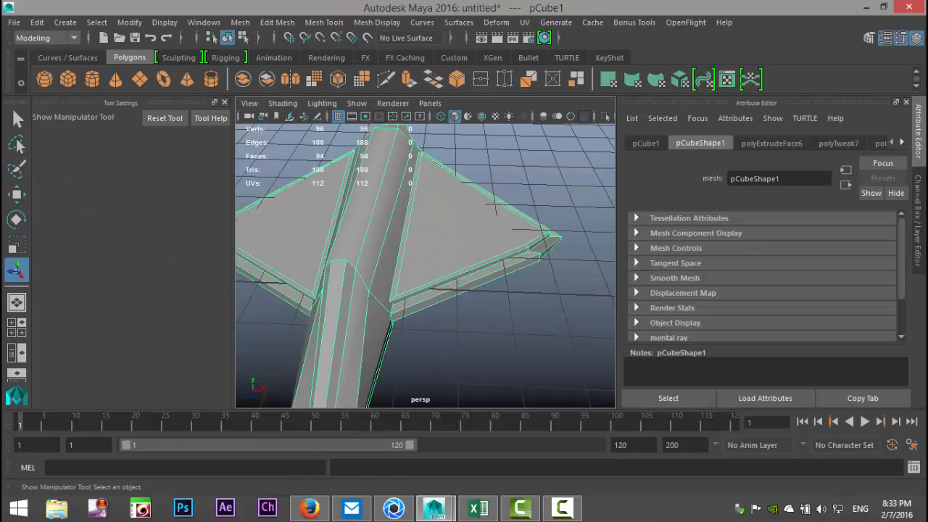
key(3)
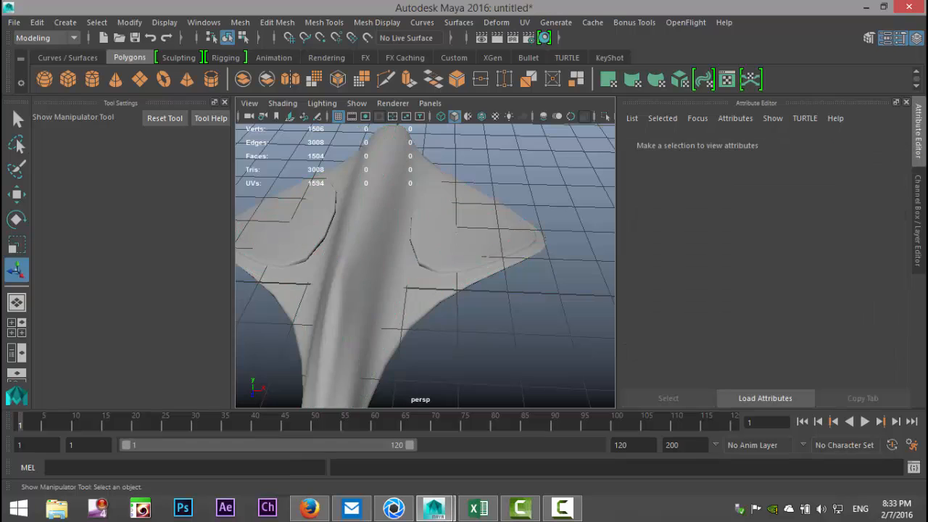
scroll(425, 265, down, 8)
scroll(425, 265, up, 8)
alt+drag(413, 254, 446, 277)
click(444, 270)
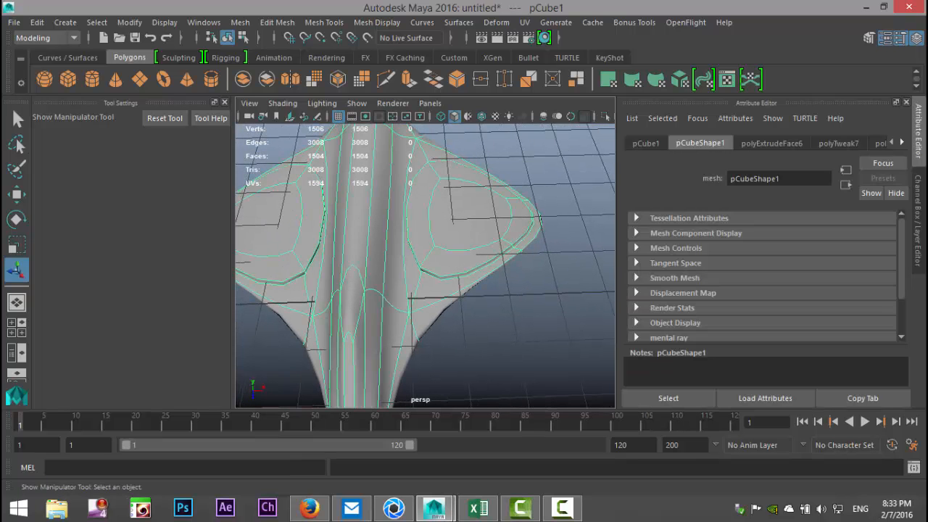
key(1)
- Insert an edge loop along the fuselage side of each wing's raised panel, using Equal distance from edge
alt+drag(443, 270, 403, 245)
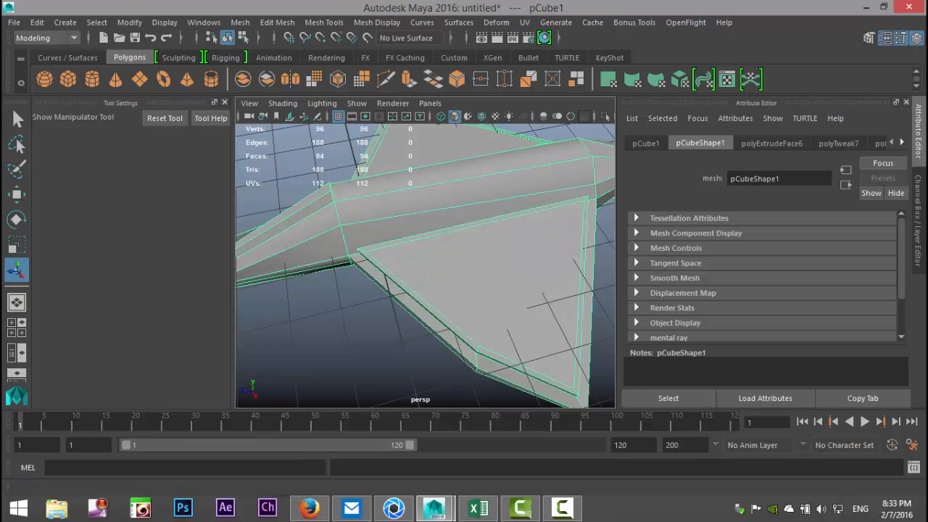
click(324, 22)
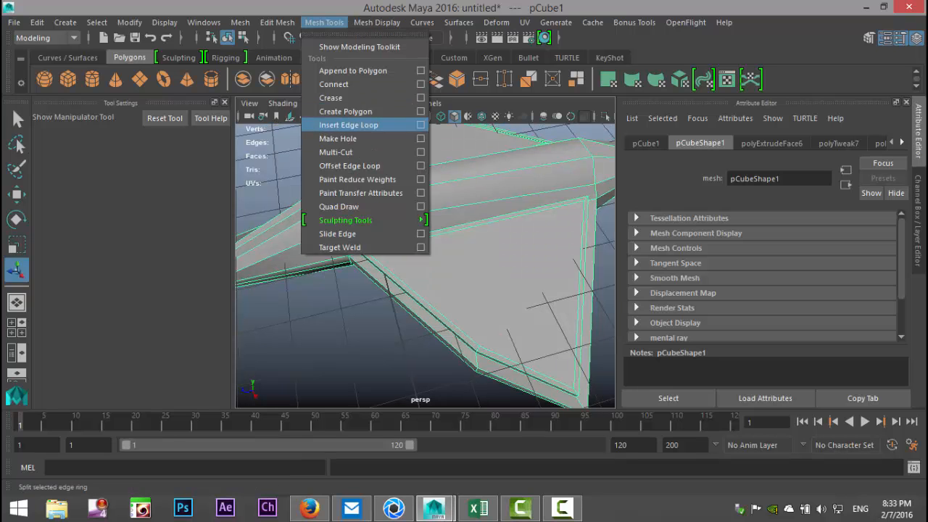
click(348, 124)
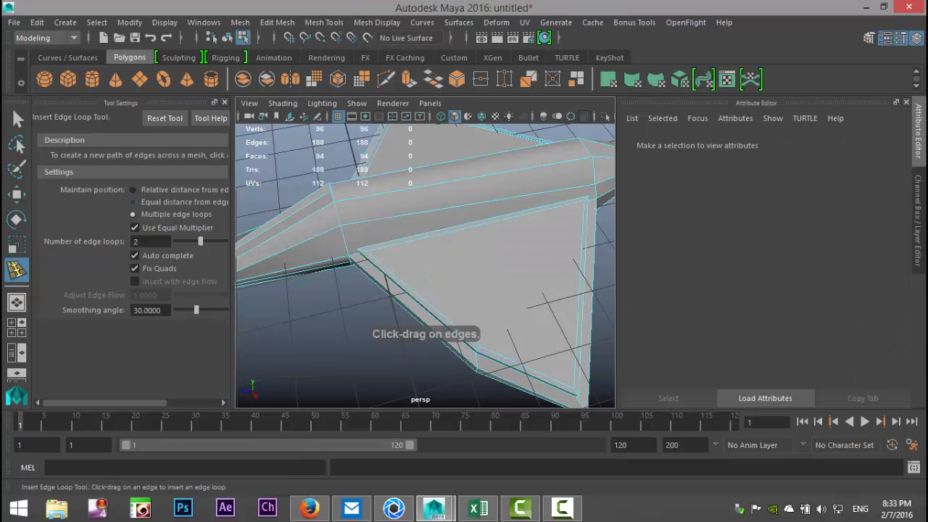
click(133, 203)
drag(585, 225, 585, 220)
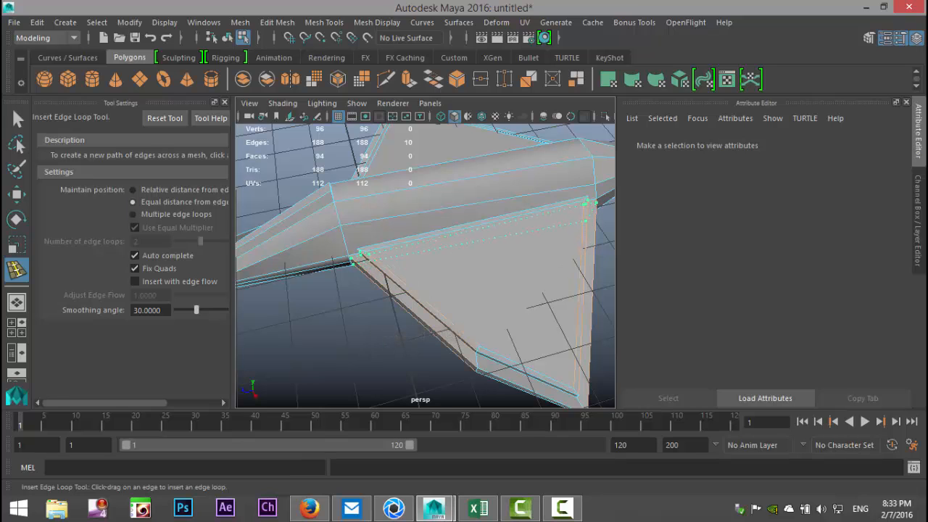
drag(586, 218, 587, 208)
alt+drag(435, 254, 580, 287)
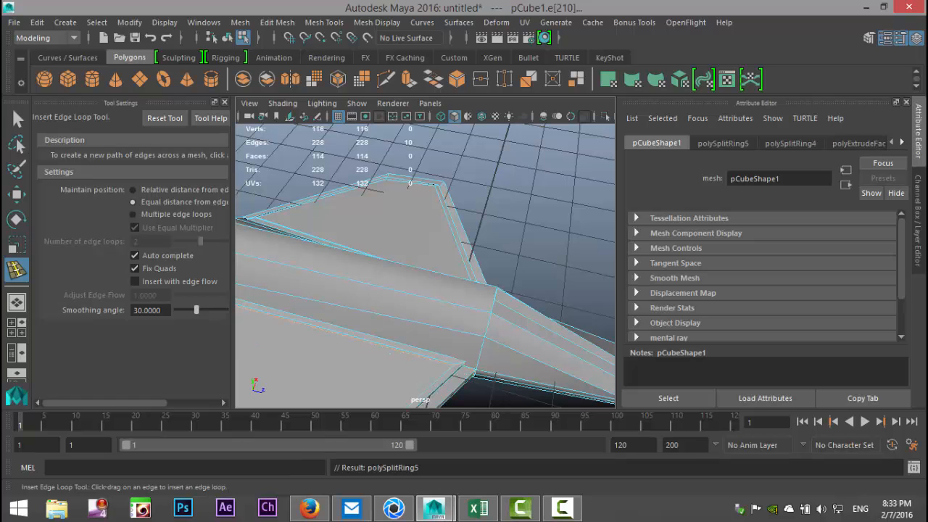
- Preview the aircraft smoothed in object mode, inspect the nose and the front wing joint, and restore the unsmoothed display
key(q)
right_drag(435, 265, 497, 98)
click(381, 251)
right_drag(441, 311, 572, 110)
right_drag(441, 217, 506, 98)
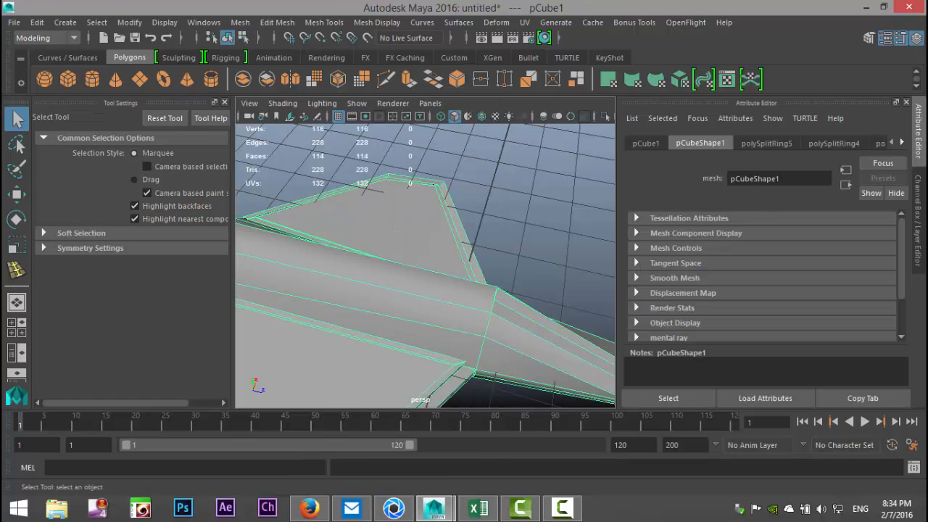
key(3)
click(541, 210)
scroll(425, 265, down, 5)
scroll(425, 266, up, 3)
alt+drag(537, 254, 251, 229)
alt+middle_drag(391, 247, 464, 276)
scroll(425, 266, up, 5)
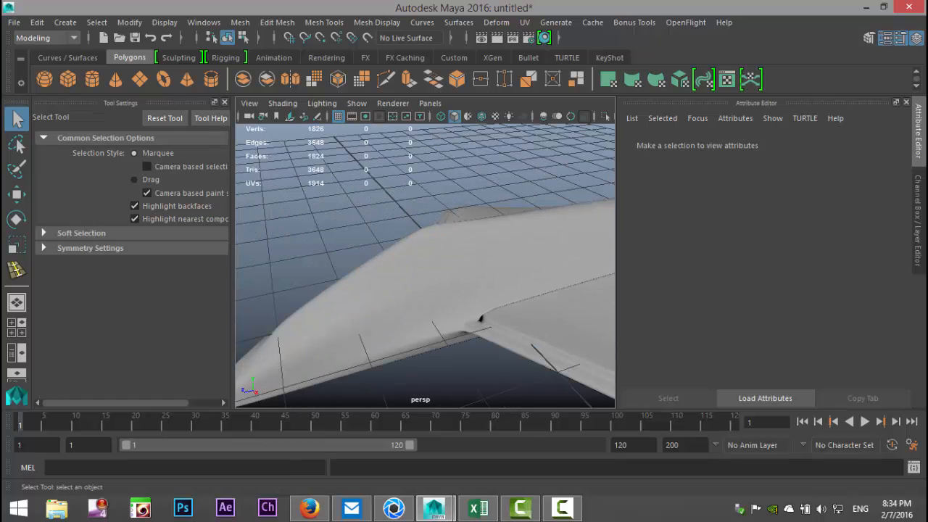
click(480, 319)
alt+middle_drag(480, 319, 491, 280)
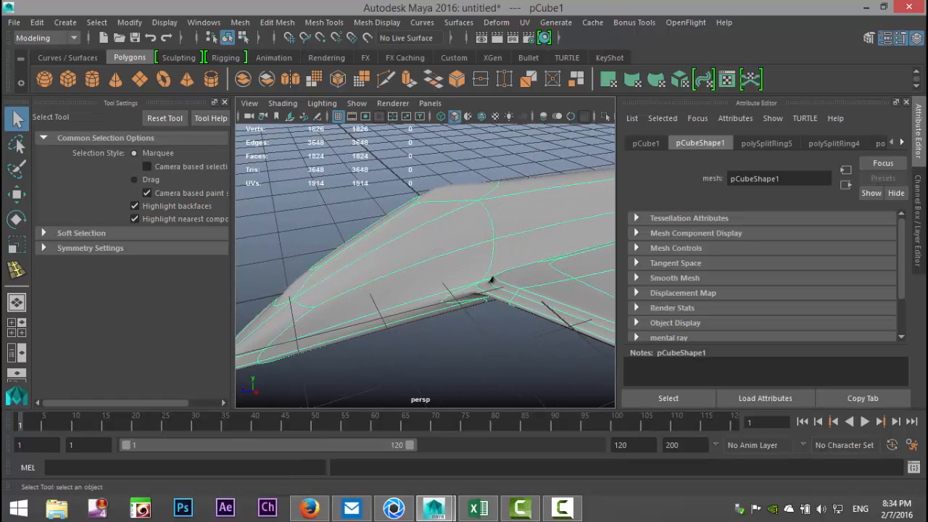
key(1)
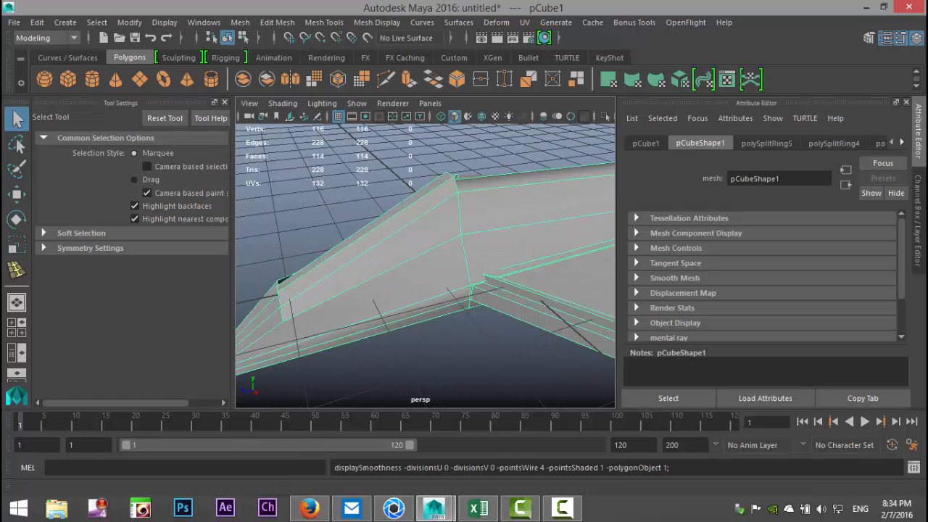
- Apply Smooth to the whole aircraft mesh with 1 division
click(240, 22)
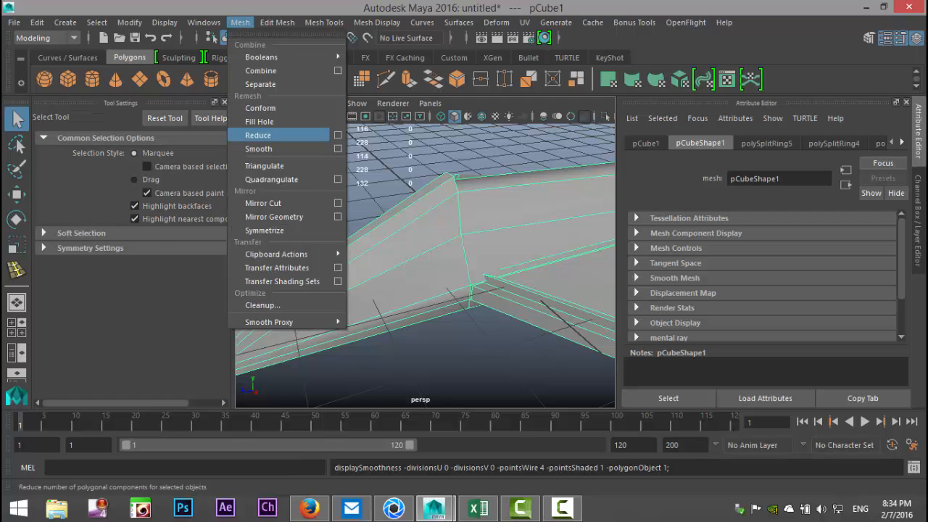
click(263, 147)
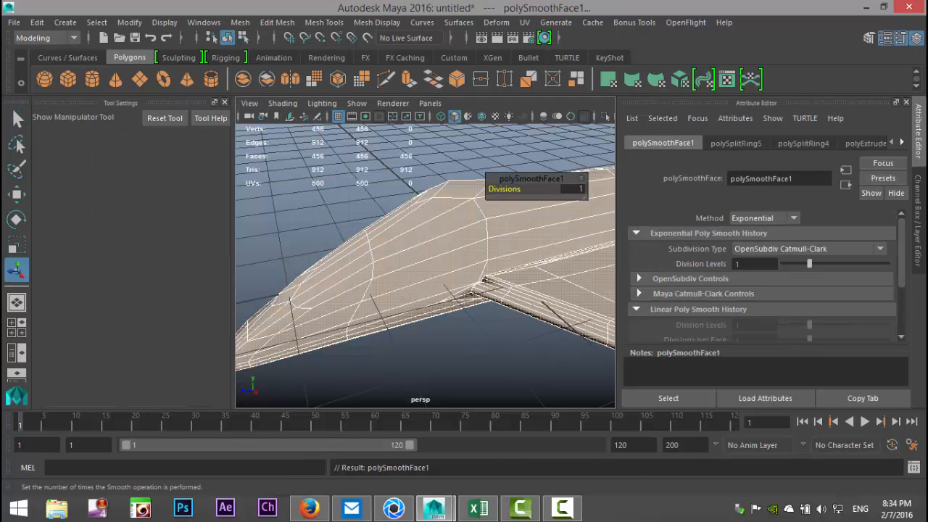
- Try the Smooth operation with 3 divisions, inspect the whole aircraft, and undo the division change
drag(505, 190, 548, 190)
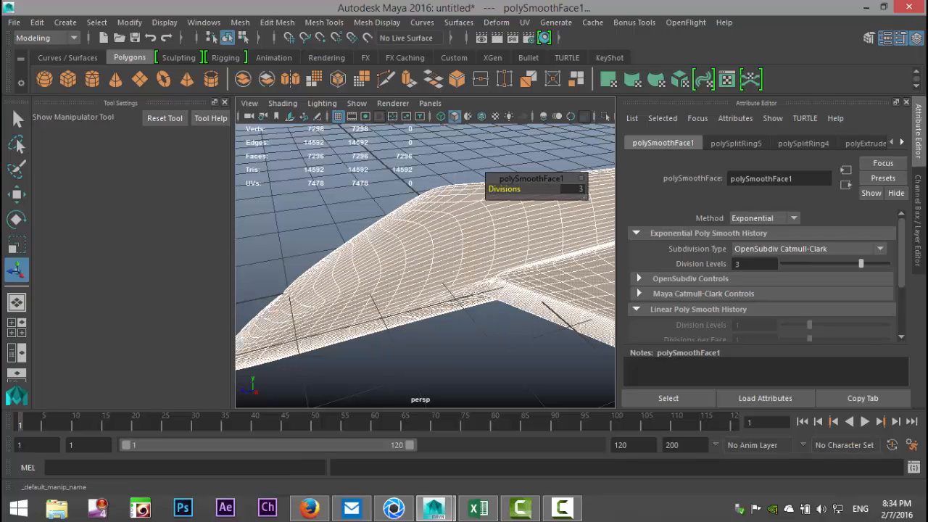
click(435, 348)
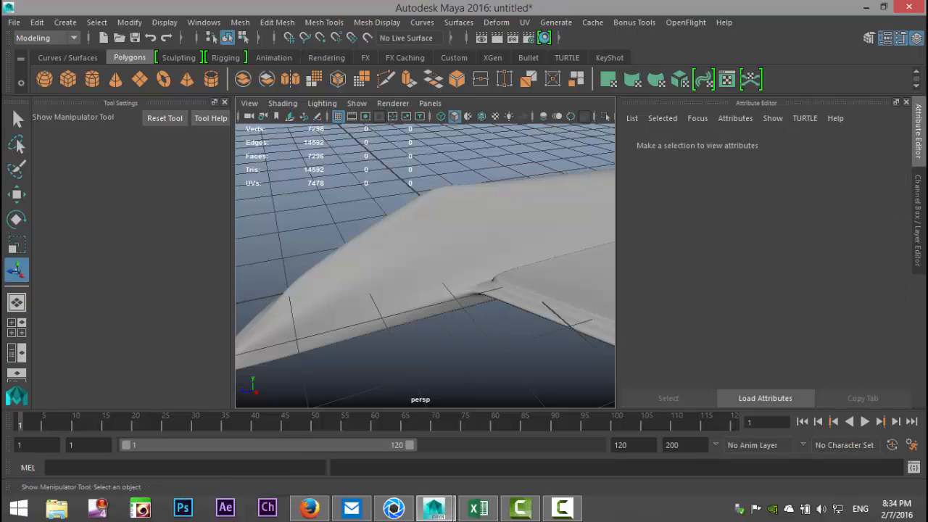
scroll(426, 266, down, 8)
alt+drag(426, 266, 467, 260)
scroll(453, 254, up, 7)
click(464, 236)
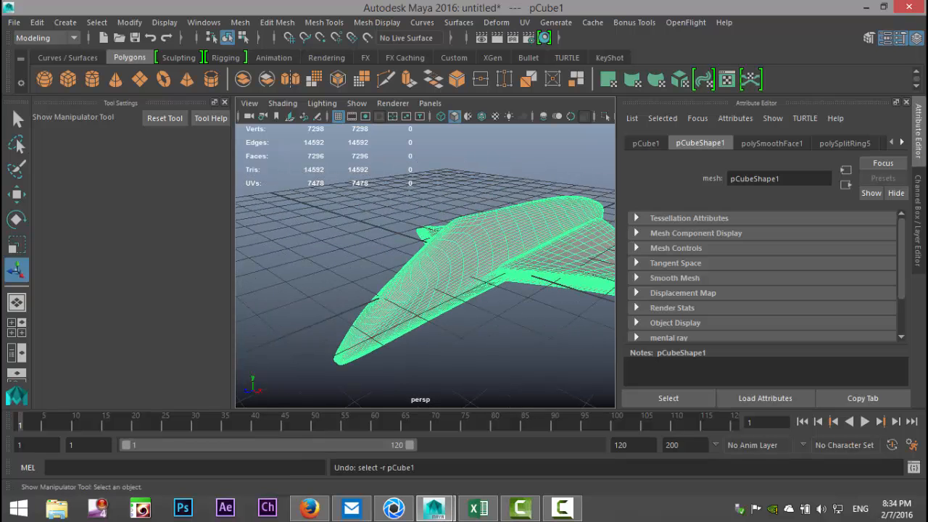
key(ctrl+z)
key(ctrl+z)
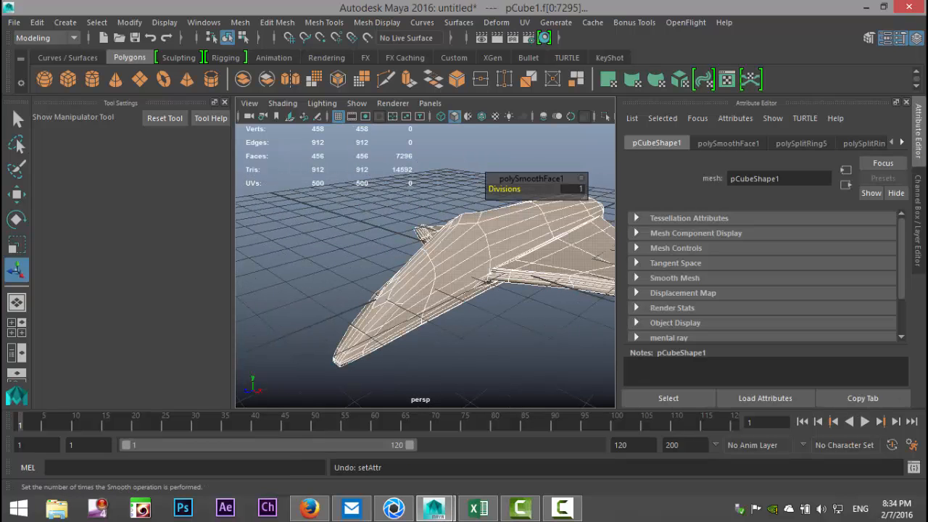
- Close the tool settings, switch to face selection and select the frontmost cockpit window faces on top of the nose
alt+drag(464, 261, 430, 262)
scroll(429, 262, up, 4)
alt+middle_drag(442, 262, 448, 190)
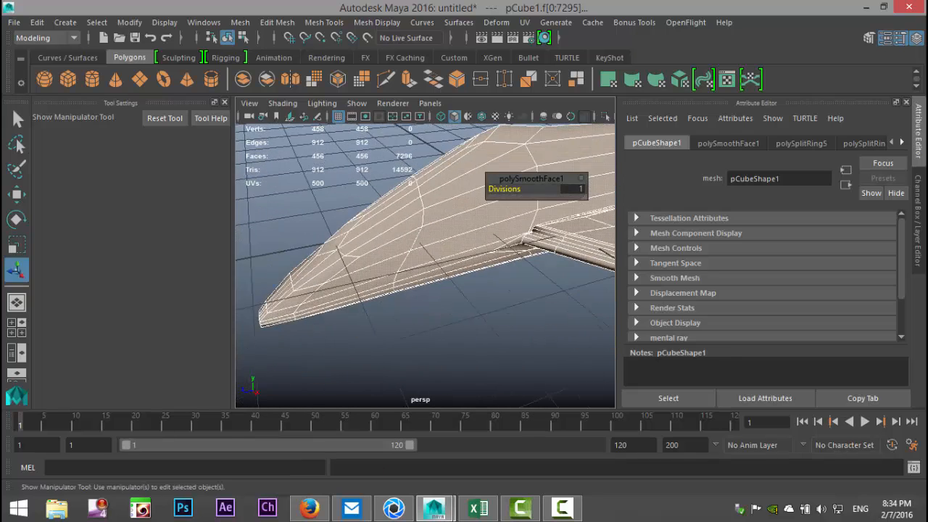
alt+drag(448, 190, 490, 210)
click(225, 102)
alt+drag(290, 247, 408, 250)
alt+middle_drag(304, 225, 333, 224)
right_drag(331, 129, 332, 154)
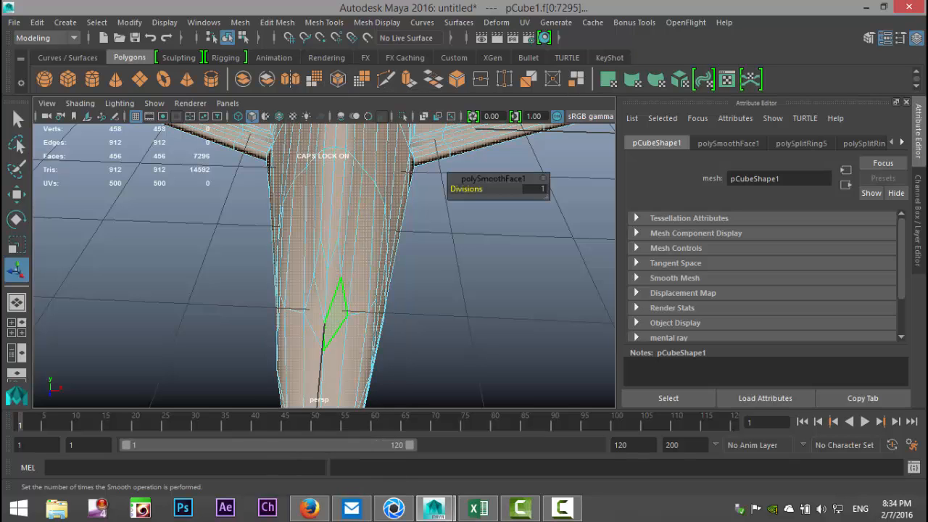
click(335, 315)
shift+click(316, 313)
shift+click(321, 280)
- Extend the face selection rearward along both sides of the nose ridge to cover ten cockpit window faces
alt+drag(334, 279, 217, 266)
alt+middle_drag(276, 267, 319, 310)
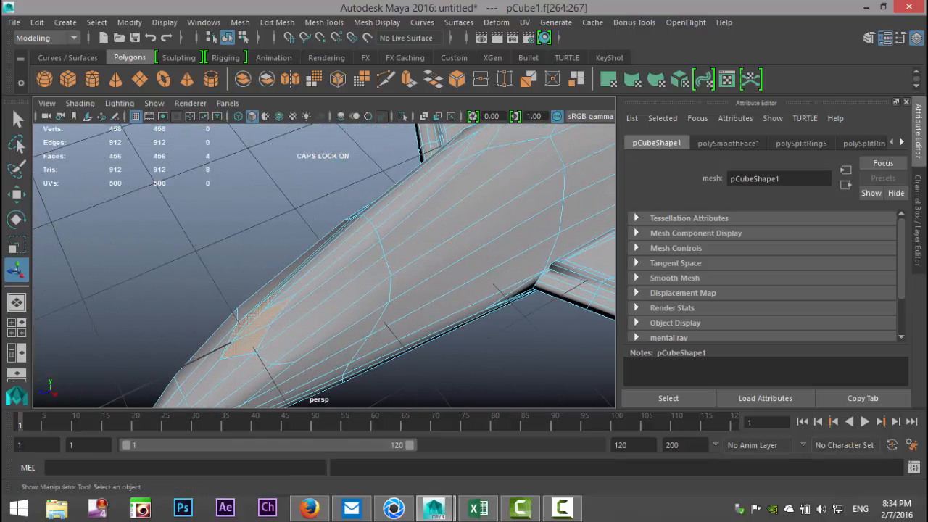
shift+click(317, 300)
shift+click(328, 277)
shift+click(326, 266)
shift+click(323, 253)
alt+drag(256, 312, 410, 306)
shift+click(390, 213)
shift+click(388, 227)
- Assign a new Lambert material to the selected cockpit faces and set its color to black
alt+drag(305, 255, 174, 223)
right_drag(341, 168, 341, 451)
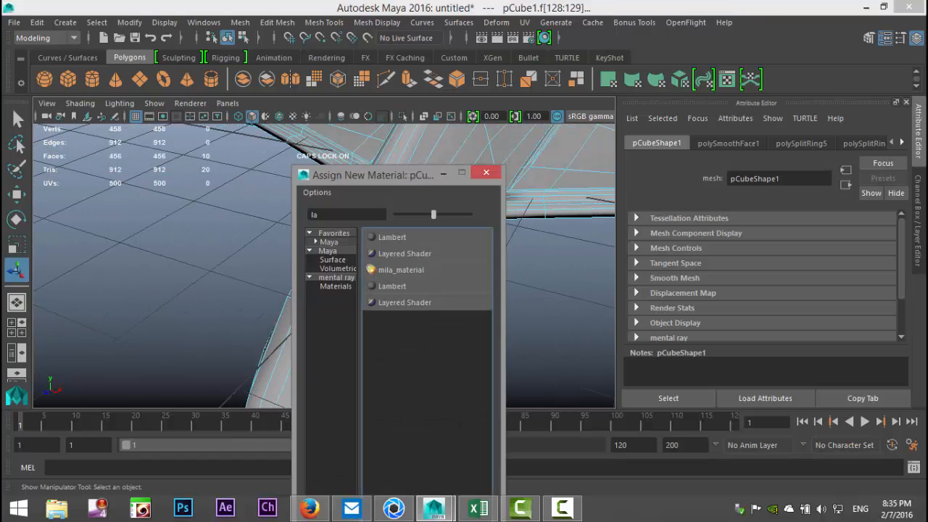
click(391, 237)
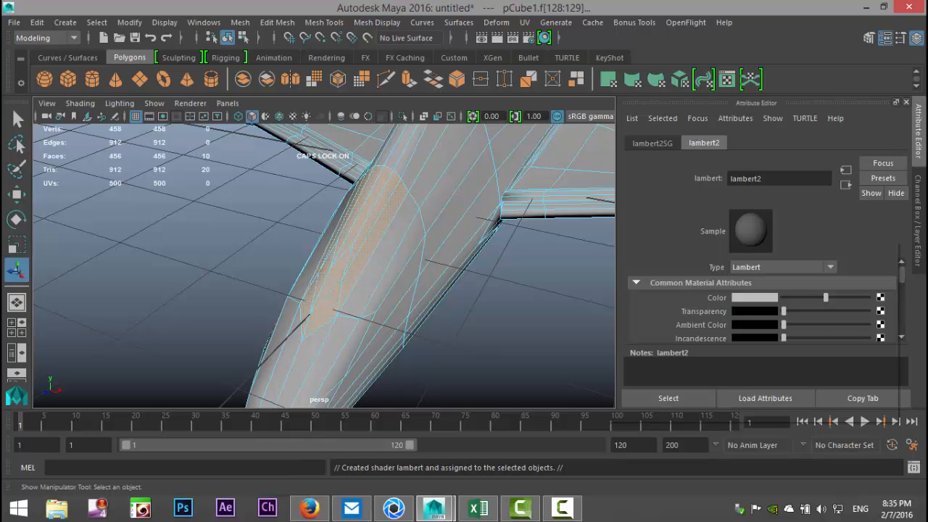
click(754, 297)
drag(763, 372, 673, 372)
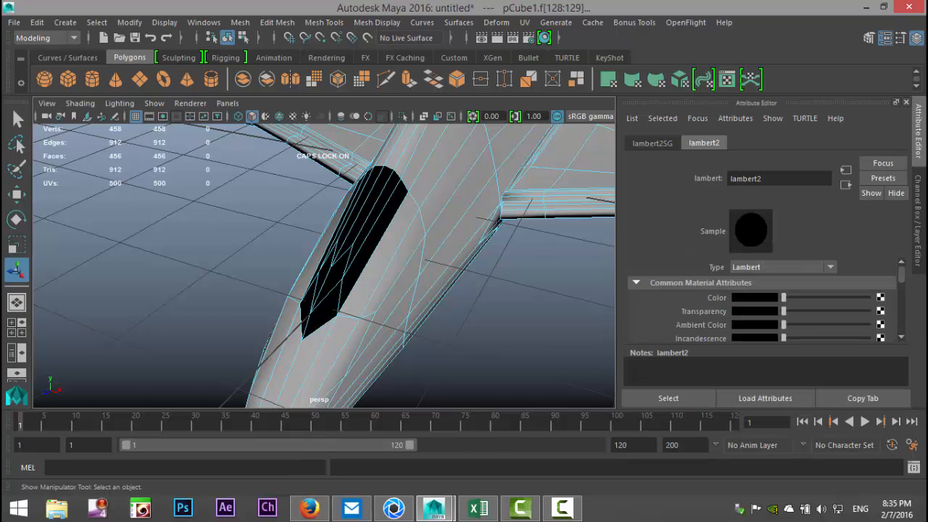
click(508, 348)
- Select the upper fuselage faces directly behind the black cockpit window on both sides, up to a pointed end between the wings
scroll(324, 265, down, 5)
alt+drag(326, 239, 341, 286)
scroll(341, 286, up, 2)
scroll(413, 301, up, 2)
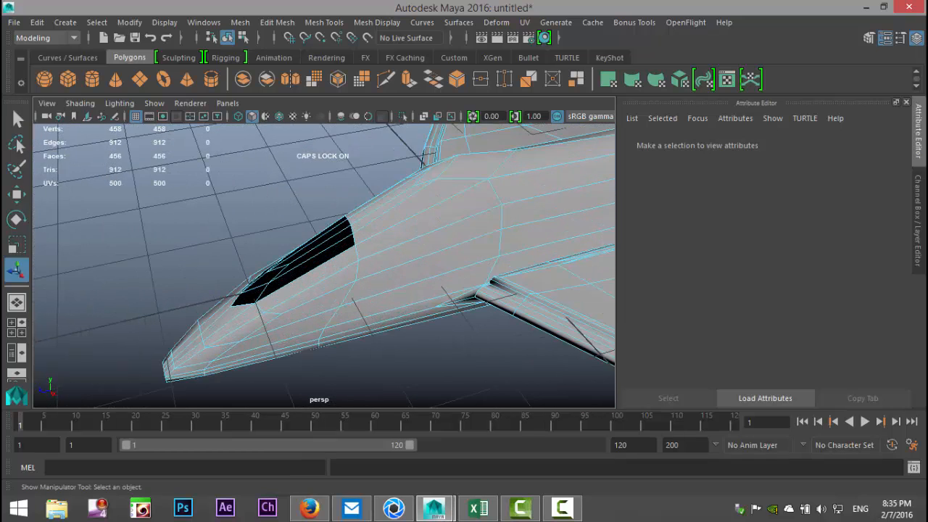
alt+middle_drag(413, 301, 405, 382)
click(413, 290)
shift+click(468, 246)
shift+click(429, 256)
shift+click(390, 289)
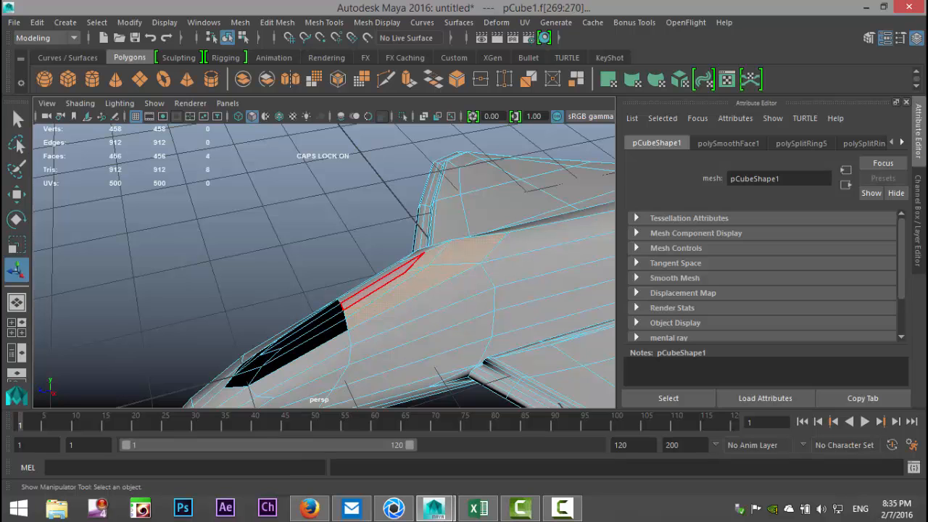
shift+click(387, 280)
alt+drag(387, 280, 467, 280)
shift+click(370, 181)
alt+drag(312, 156, 399, 247)
shift+click(351, 260)
- Add the missing face to the selection behind the cockpit window and assign the existing lambert2 material to all selected faces
right_drag(357, 279, 451, 478)
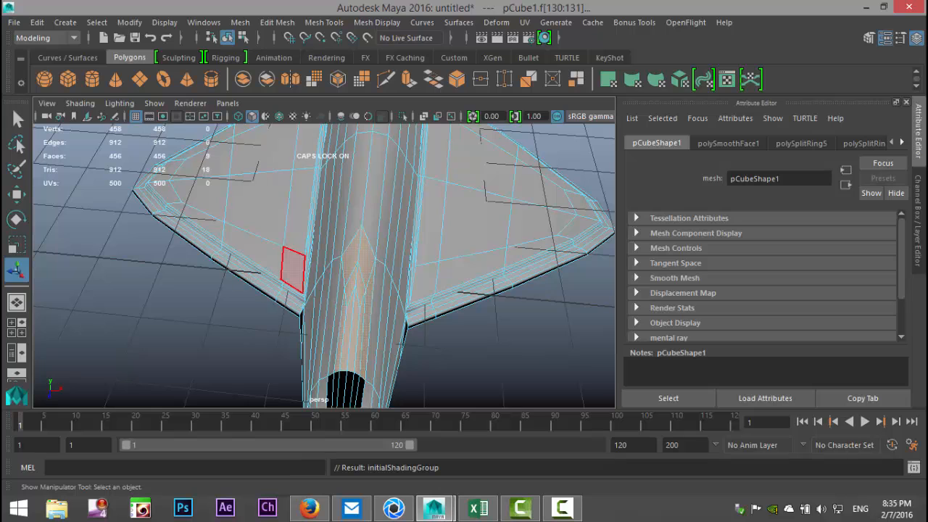
shift+click(331, 301)
right_click(356, 118)
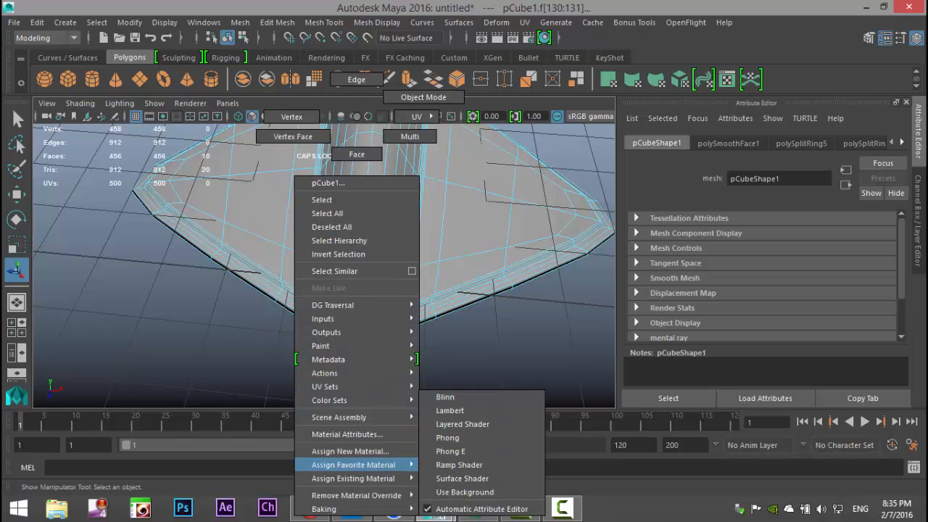
mouse_move(355, 479)
click(451, 479)
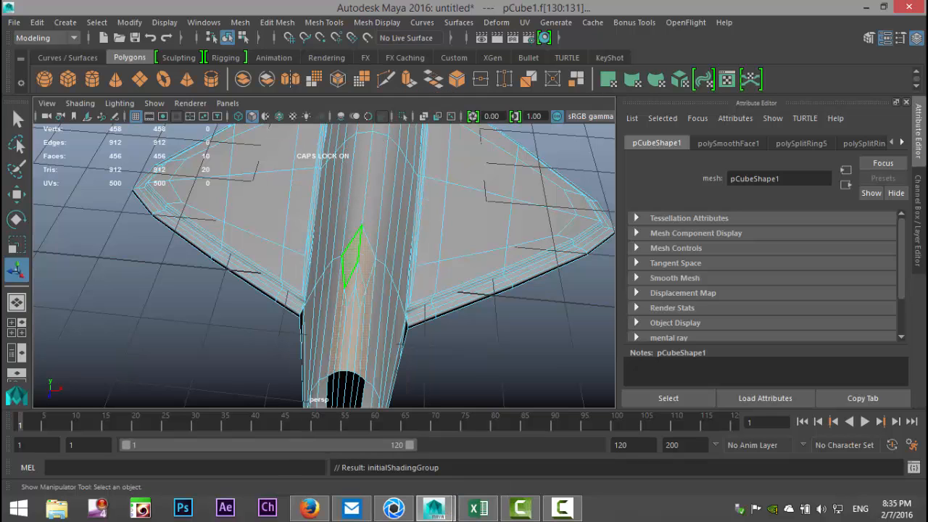
right_click(355, 116)
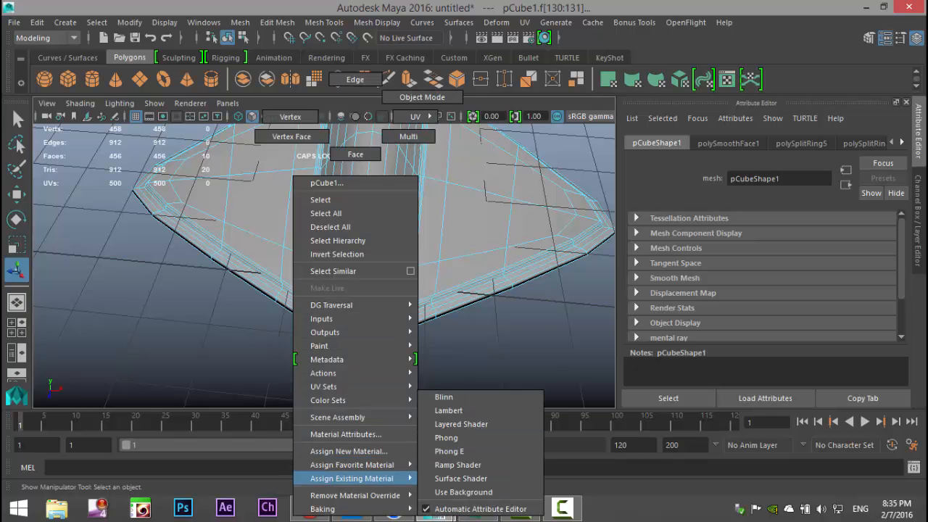
mouse_move(355, 479)
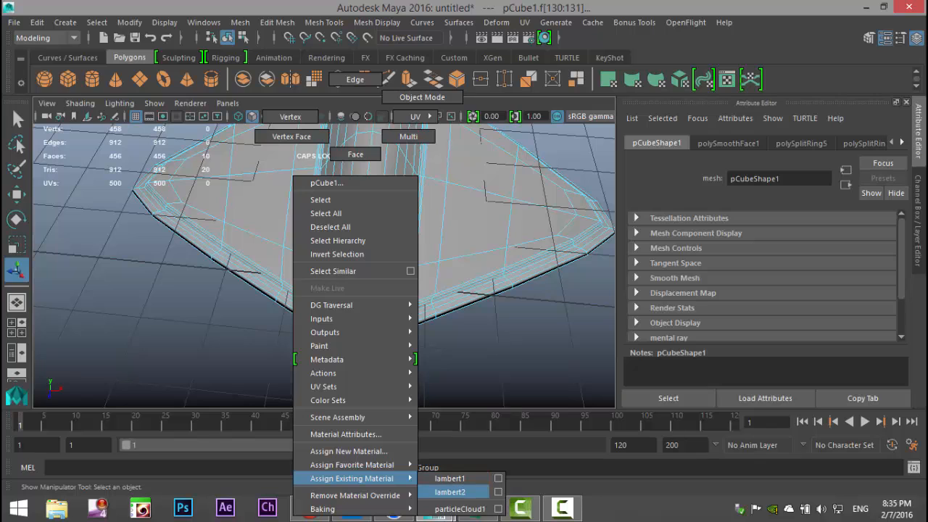
click(450, 492)
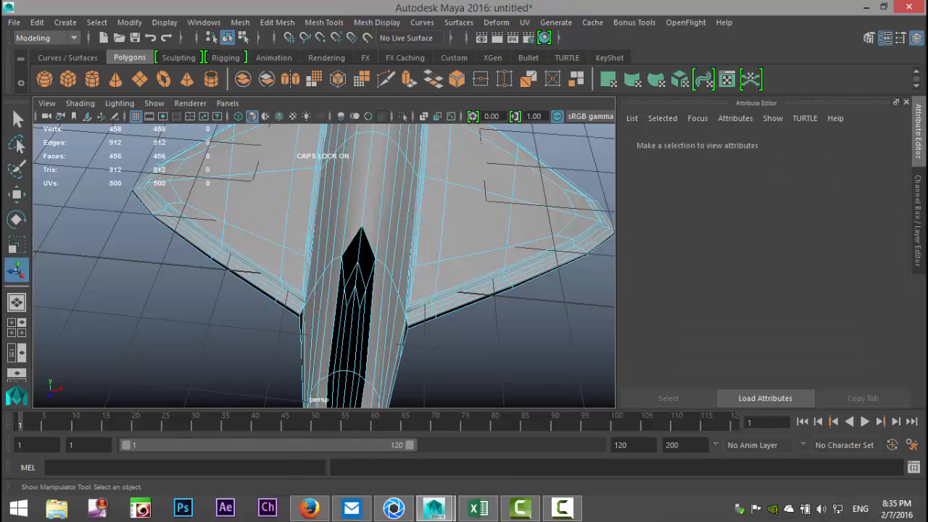
- Start a CV curve in the top view with its first point on the fuselage centerline between the wings, and display the model as wireframe
alt+drag(312, 399, 182, 380)
alt+middle_drag(312, 348, 335, 254)
alt+drag(335, 254, 309, 245)
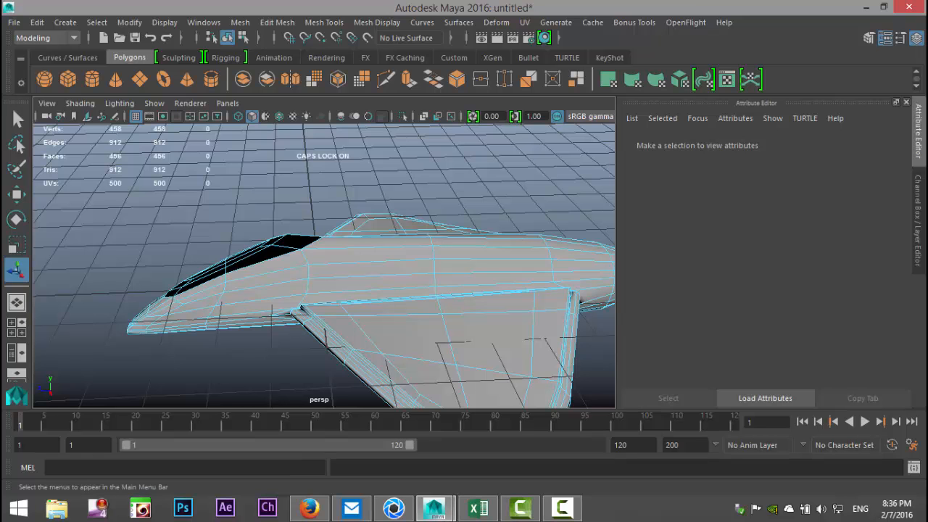
click(16, 327)
key(space)
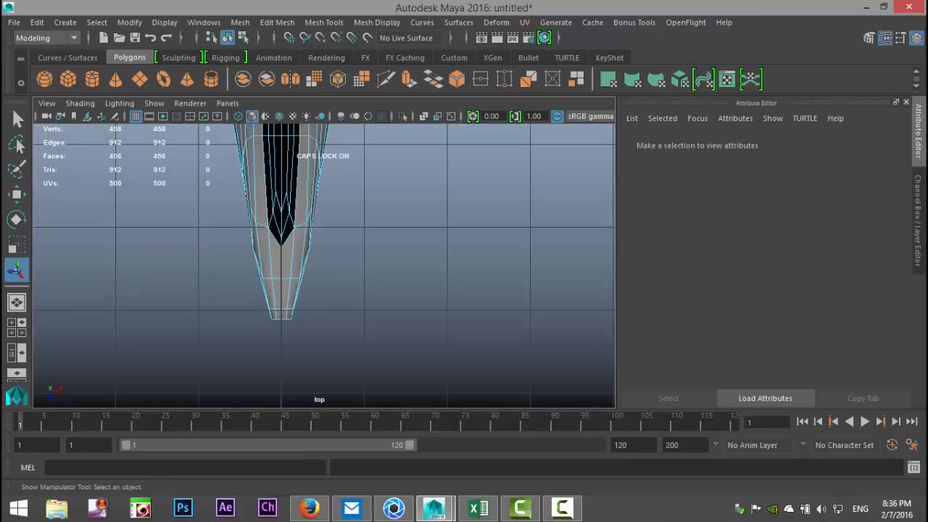
key(f)
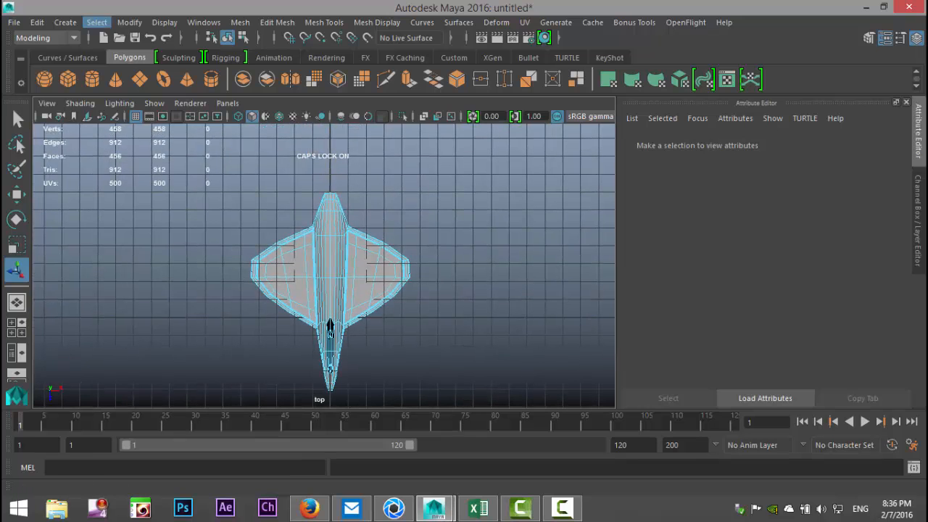
click(64, 22)
mouse_move(89, 125)
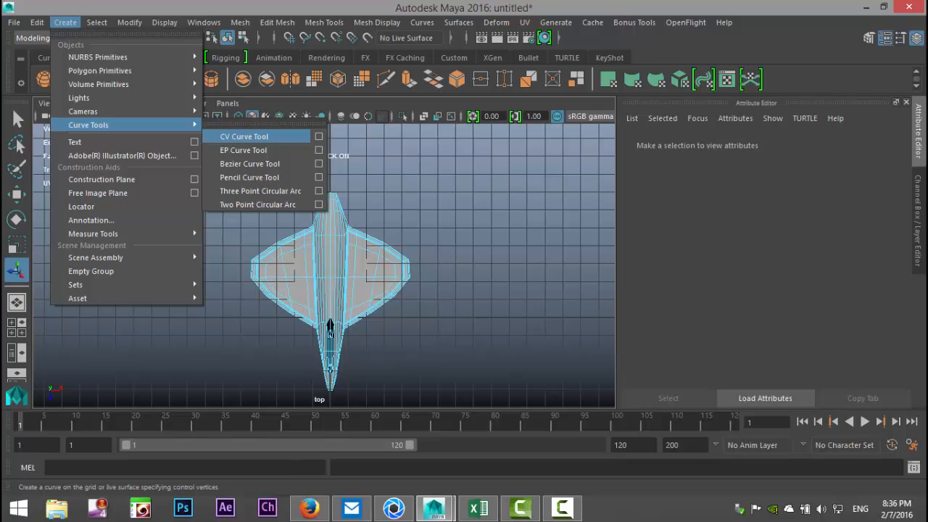
click(244, 136)
scroll(330, 327, up, 10)
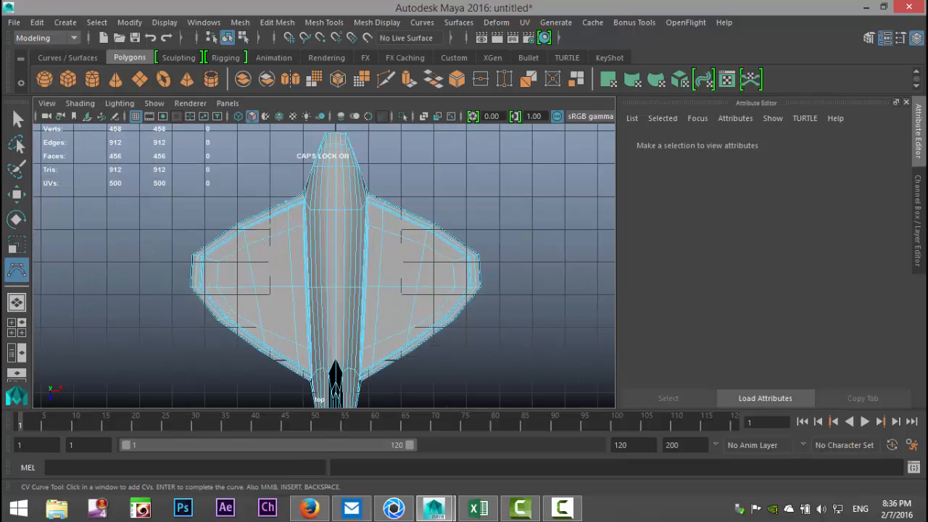
alt+middle_drag(324, 254, 335, 294)
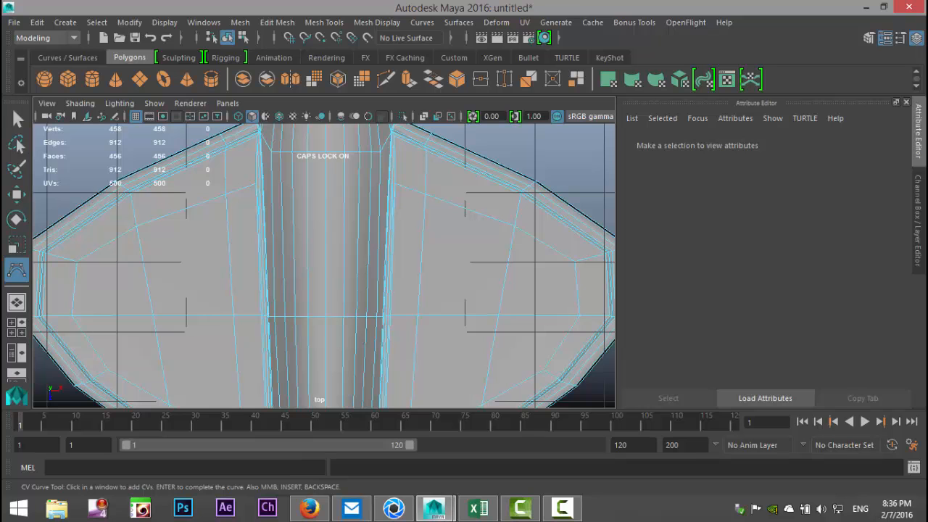
click(328, 265)
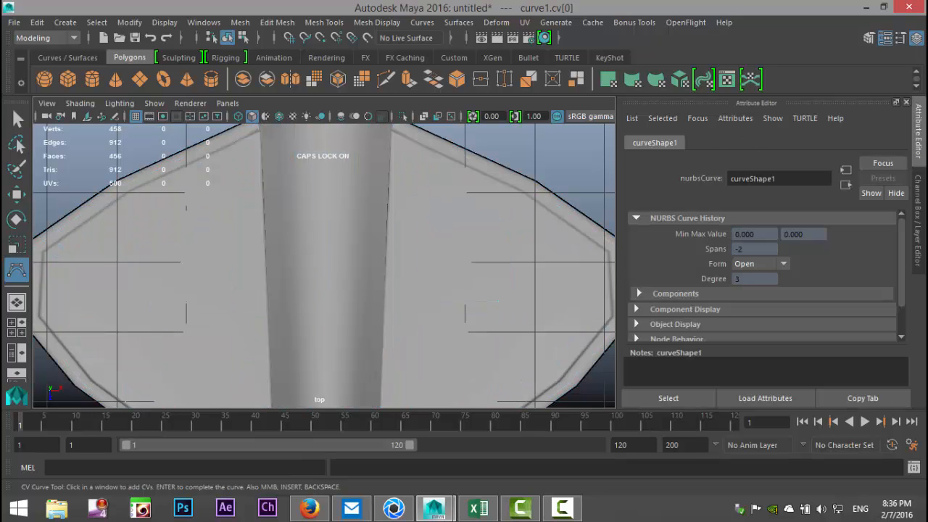
key(4)
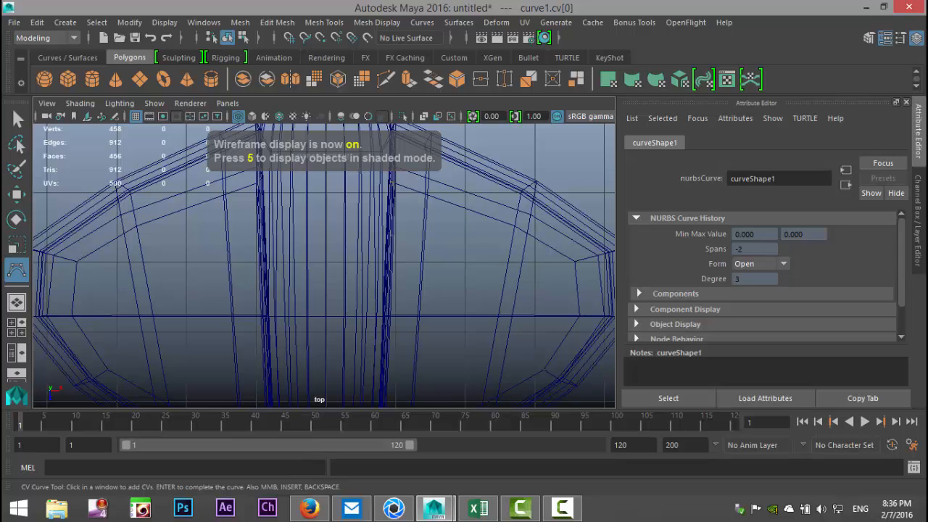
- Continue the CV curve along one side of the fuselage toward the nose, bend its front end back toward the centerline, and finish it
click(424, 237)
key(Caps_Lock)
click(419, 315)
alt+middle_drag(435, 326, 453, 248)
click(433, 279)
click(433, 308)
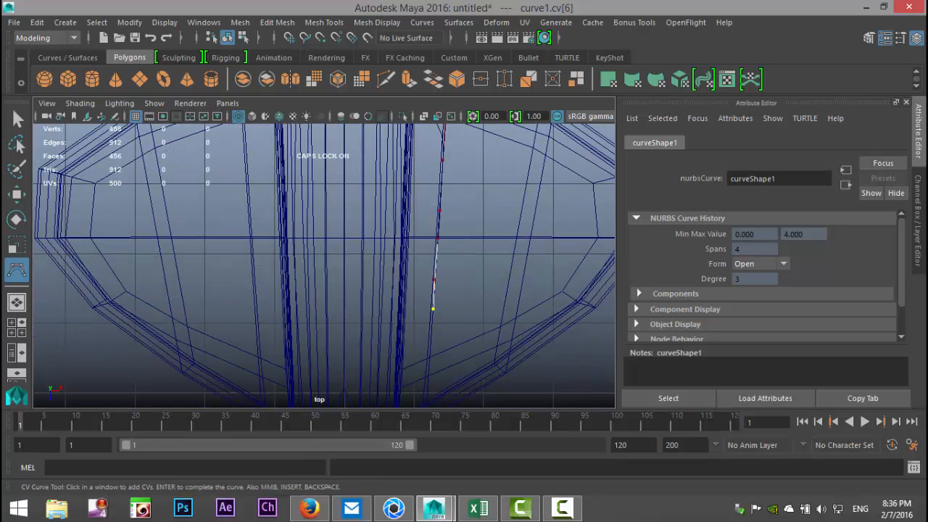
click(423, 318)
click(404, 319)
key(q)
- Raise the finished curve straight up in the perspective view until it floats above the fuselage
alt+middle_drag(391, 254, 370, 304)
click(12, 328)
click(17, 302)
key(w)
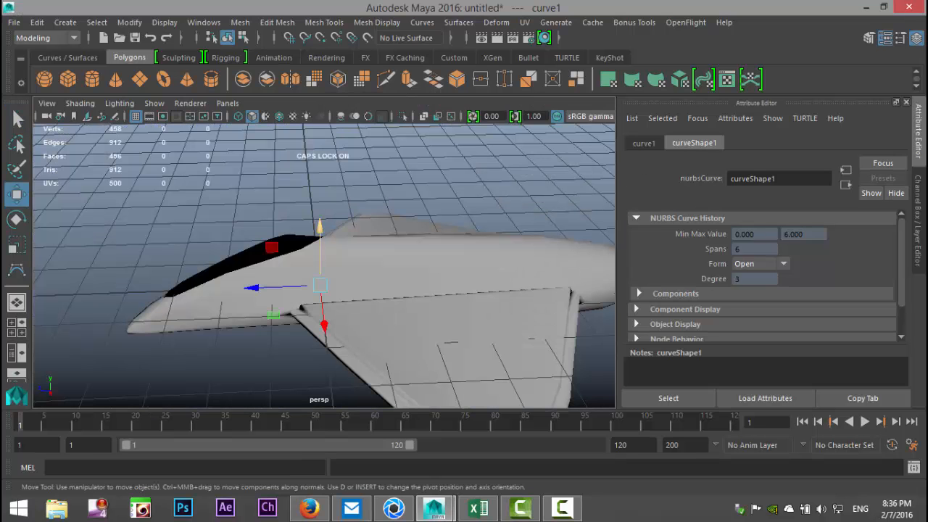
drag(319, 239, 319, 136)
alt+middle_drag(319, 156, 239, 147)
alt+drag(239, 146, 322, 151)
alt+middle_drag(323, 151, 333, 241)
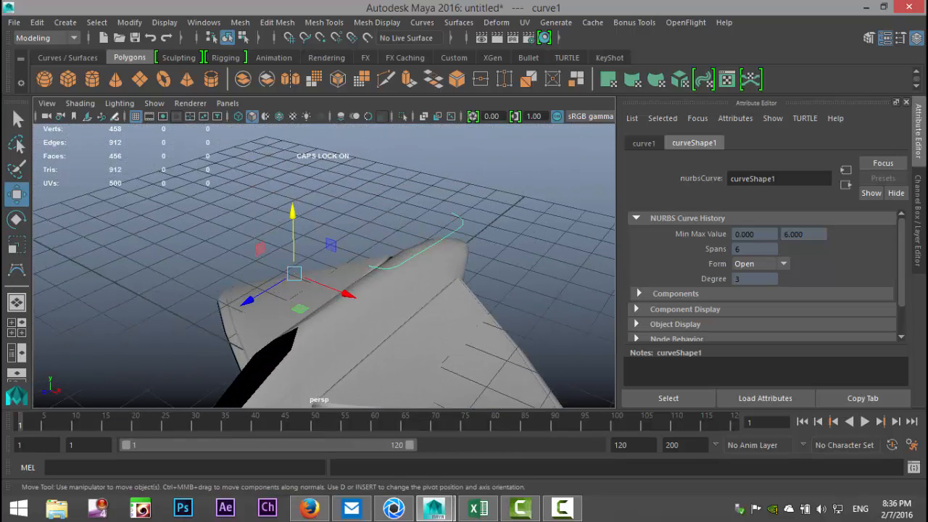
- Create a polygon cylinder, raise it about 3.028 units above the fuselage, and rotate it -90 degrees about Z
click(92, 79)
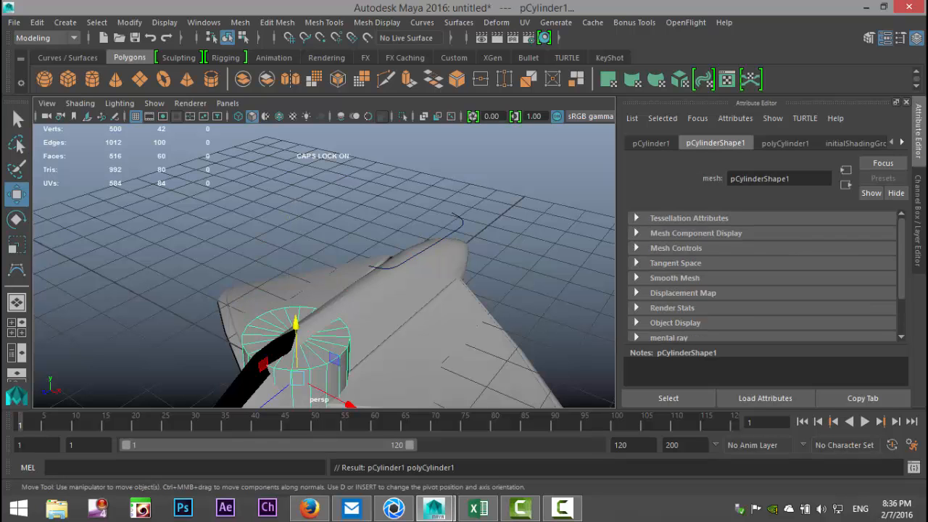
drag(295, 324, 292, 181)
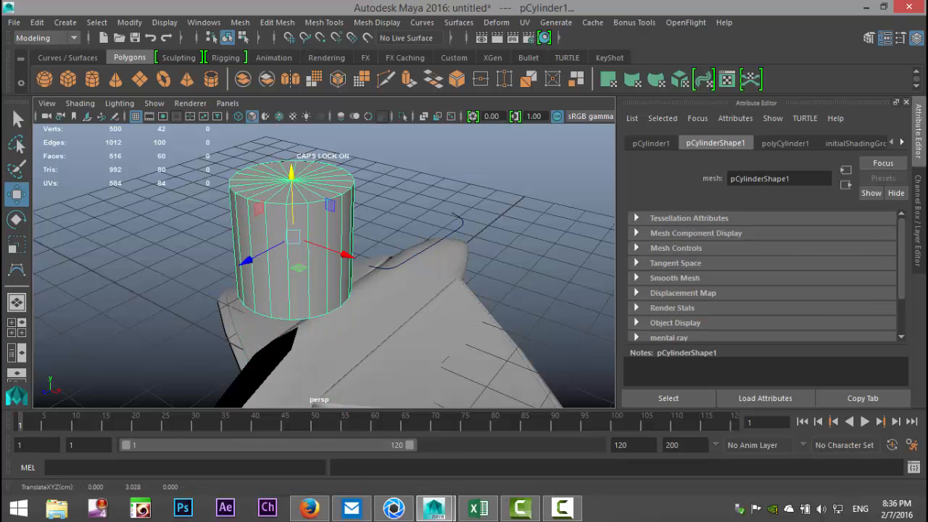
key(e)
drag(317, 197, 334, 286)
- Set the cylinder's axis subdivisions to 30 and its cap subdivisions to 0
click(786, 143)
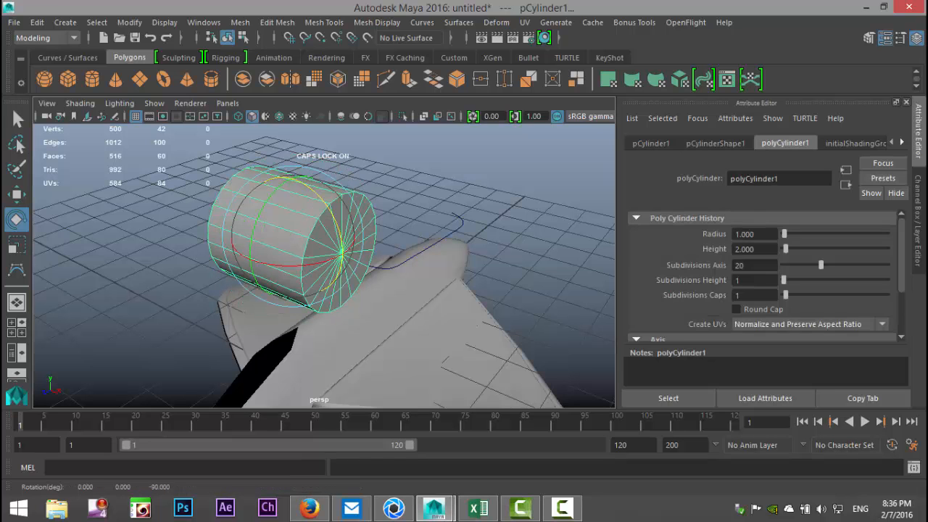
text(30)
key(Return)
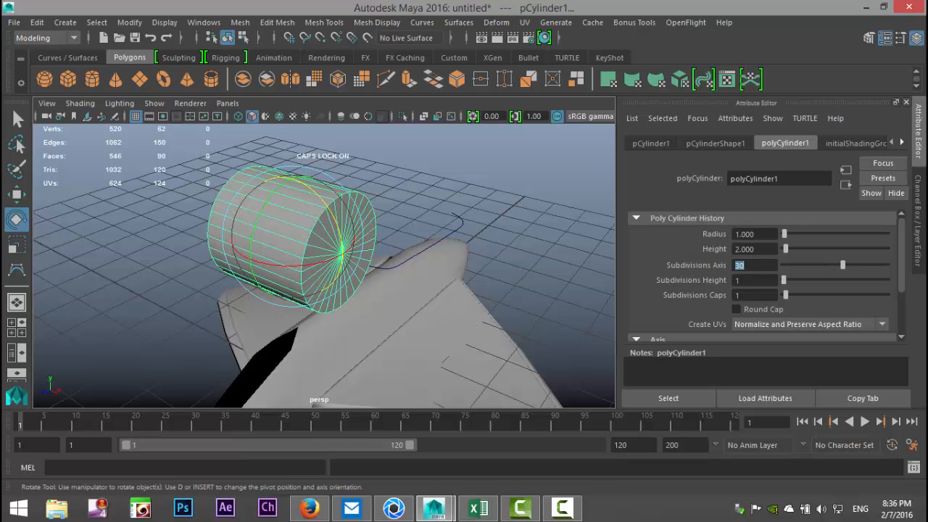
text(0)
key(Return)
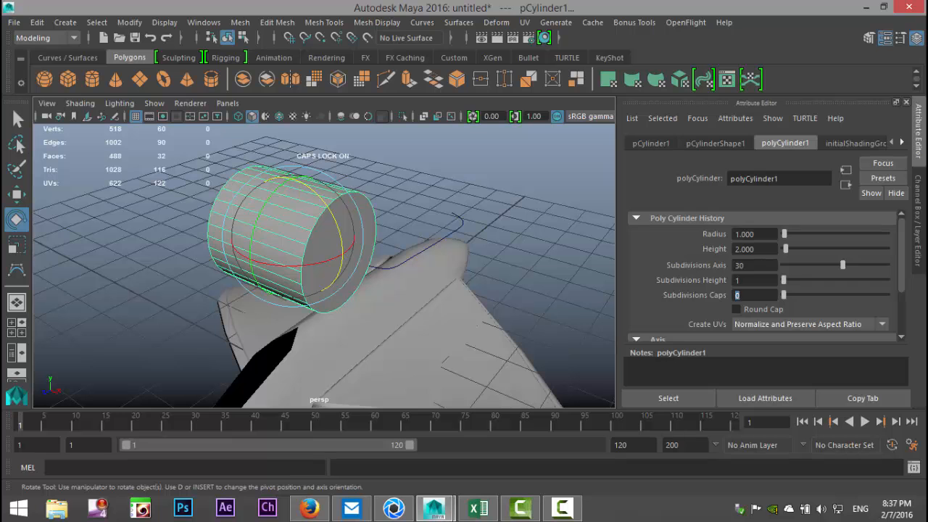
- Delete the cylinder's side faces and one end cap, leaving a single round cap face
click(450, 171)
alt+drag(406, 218, 508, 218)
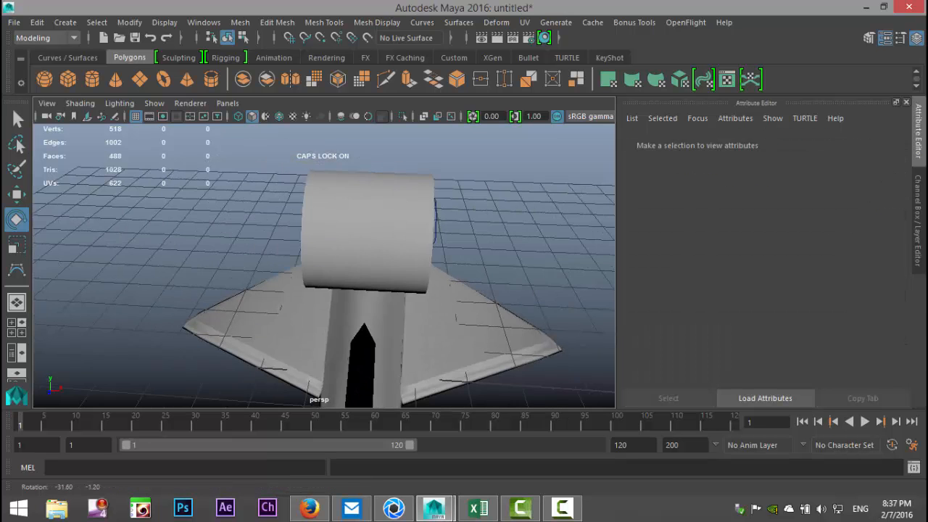
click(370, 232)
alt+drag(370, 185, 379, 168)
right_drag(380, 156, 379, 168)
drag(290, 140, 428, 286)
key(Delete)
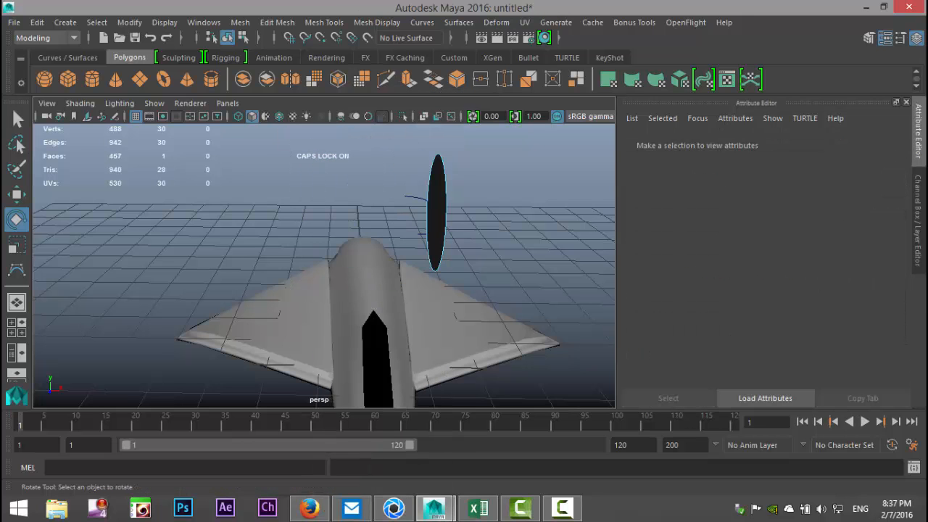
- Move the round cap face to the rear end of the curve, about 1.000, 2.251, -3.986, and scale it down to a small disc
alt+drag(442, 218, 312, 216)
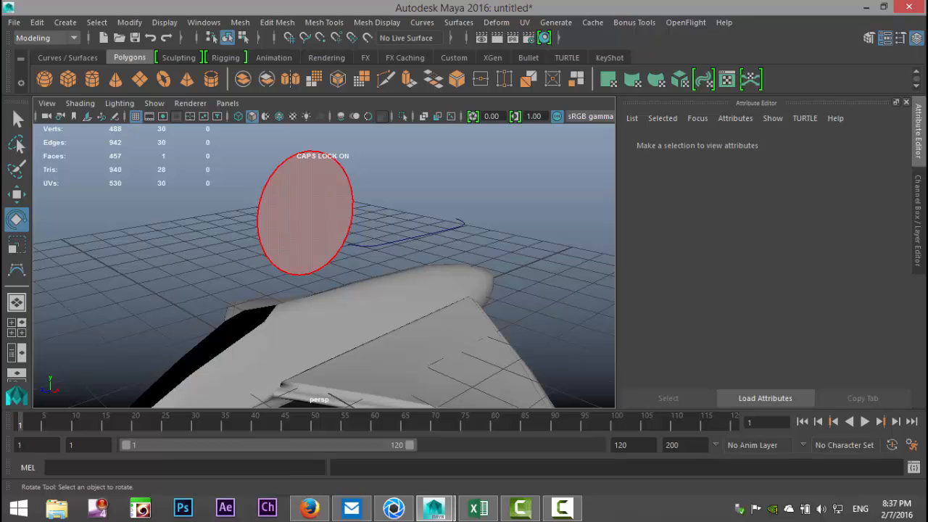
click(306, 214)
key(w)
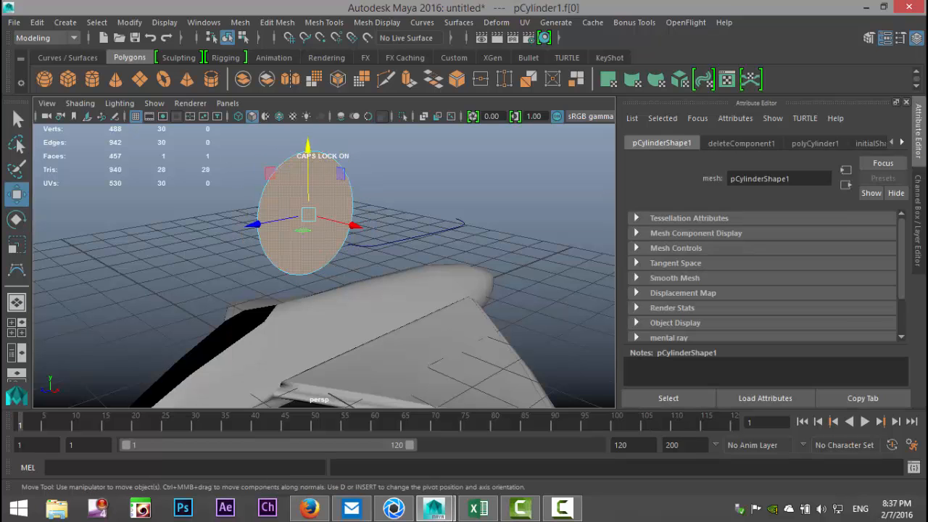
drag(309, 214, 460, 223)
key(f)
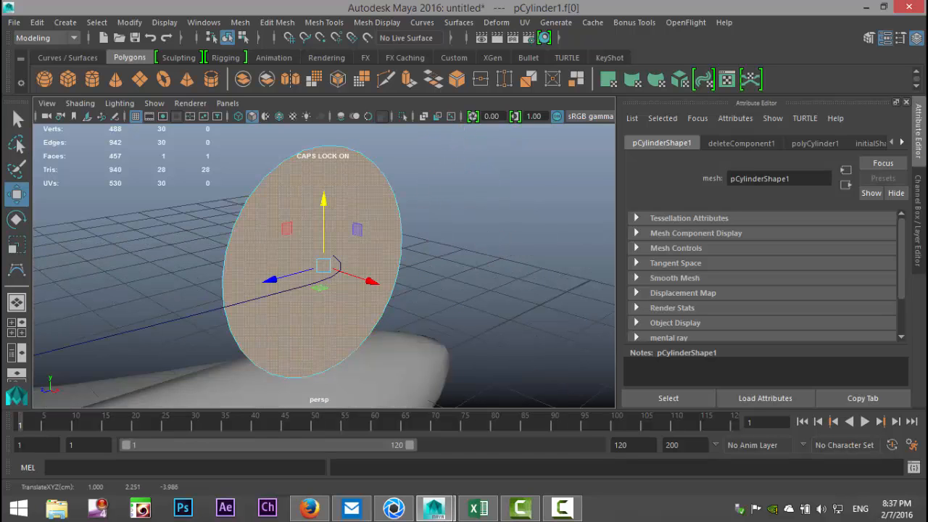
key(r)
drag(323, 266, 268, 266)
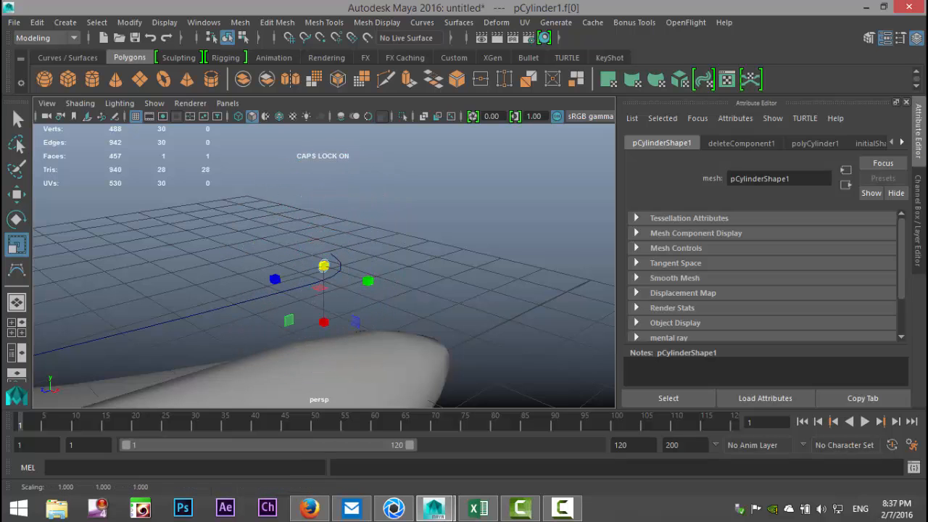
- Align the small disc with the curve's rear endpoint by moving it to about X 0.959, Y 2.316, Z -4.122
key(f)
scroll(324, 266, down, 5)
alt+drag(323, 266, 464, 297)
key(w)
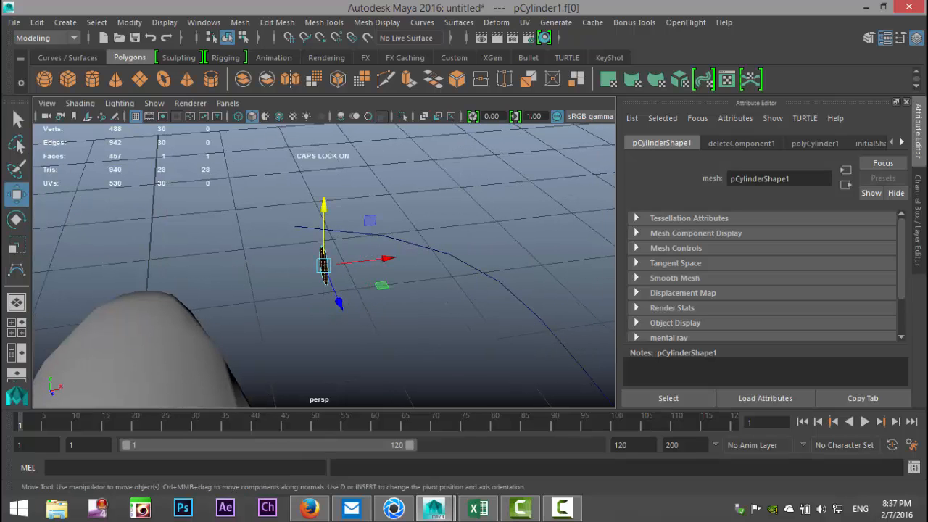
drag(335, 302, 323, 265)
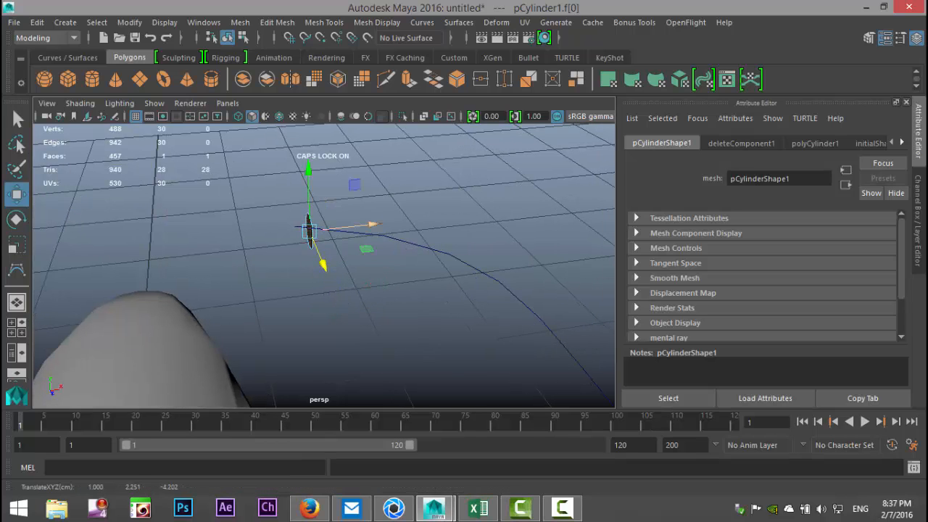
drag(371, 225, 359, 226)
key(f)
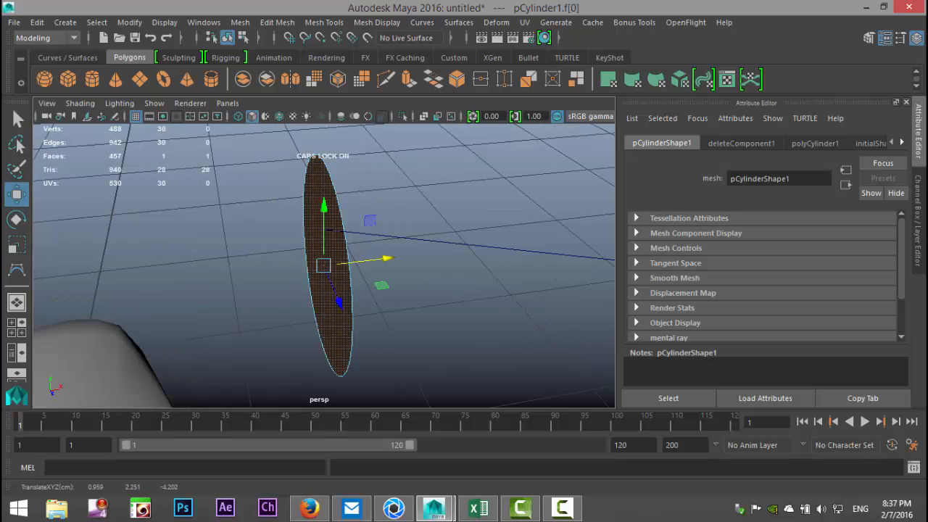
alt+drag(413, 250, 312, 250)
drag(261, 278, 101, 310)
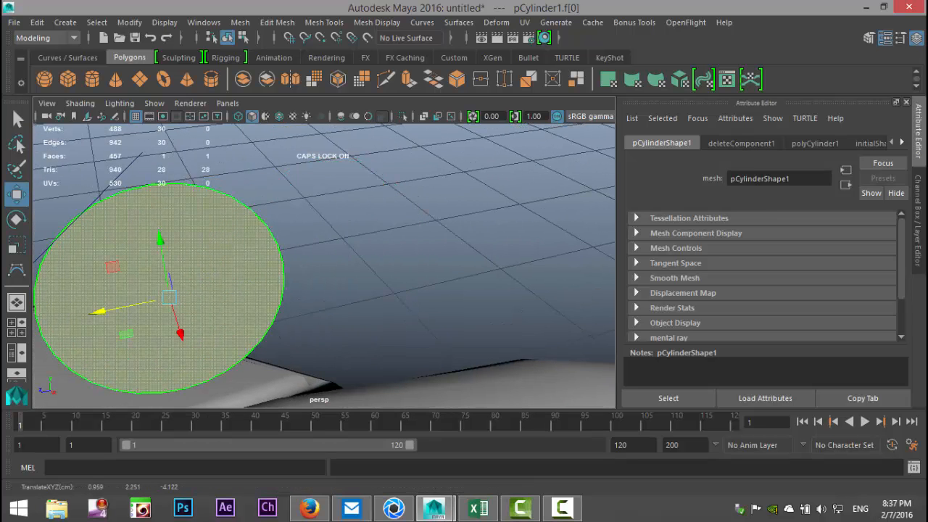
drag(162, 240, 141, 114)
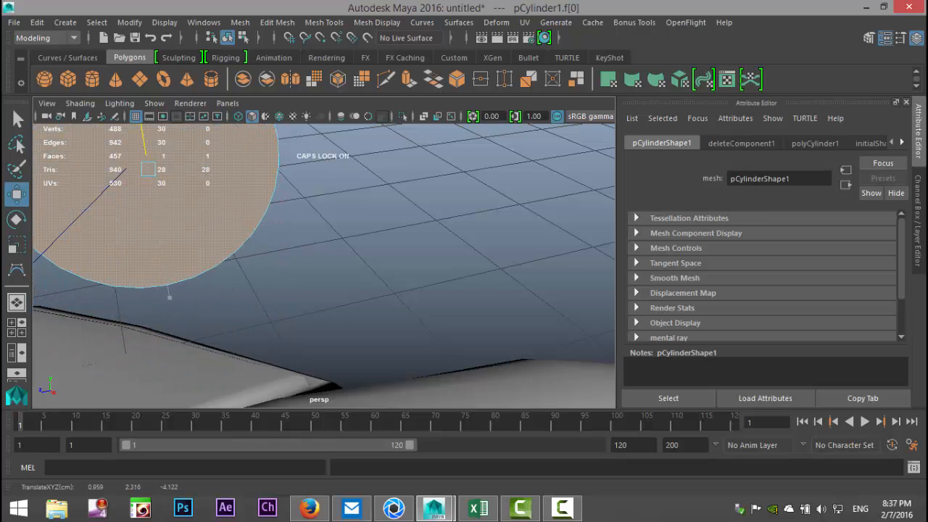
alt+middle_drag(290, 254, 319, 250)
scroll(319, 250, down, 2)
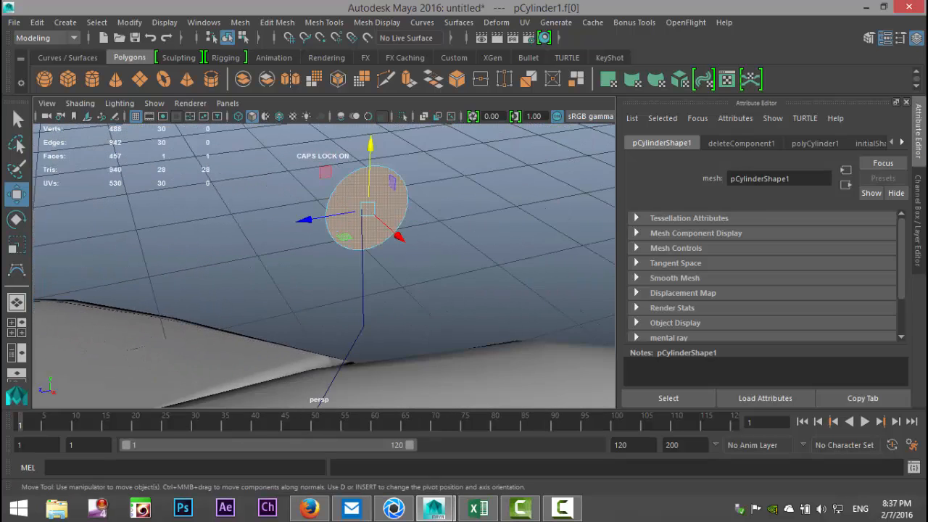
- Nudge the disc along Z to center it on the curve's end, and scale it down further
alt+drag(355, 250, 330, 258)
drag(300, 230, 291, 232)
key(r)
drag(356, 224, 334, 226)
- Extrude the disc face along the curve with 250 divisions to form a thin tube
right_drag(376, 188, 358, 150)
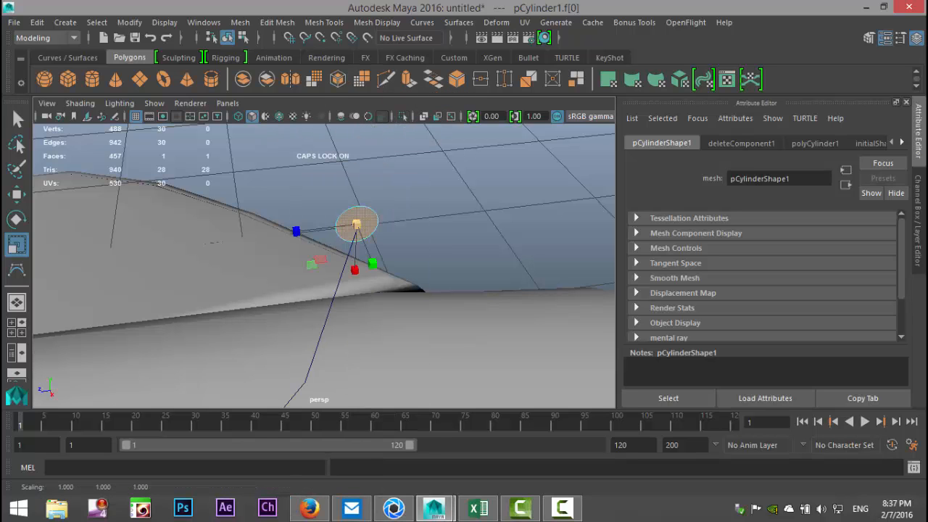
shift+click(332, 303)
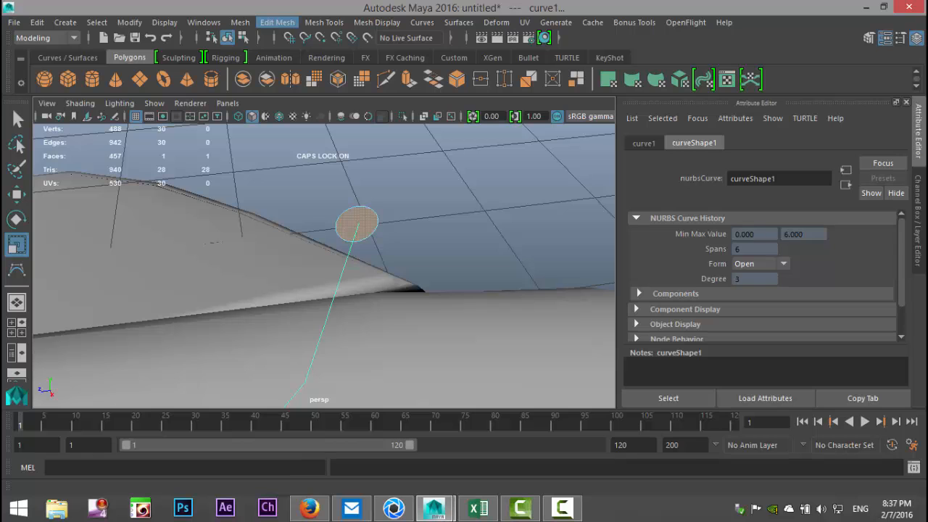
click(277, 22)
click(288, 138)
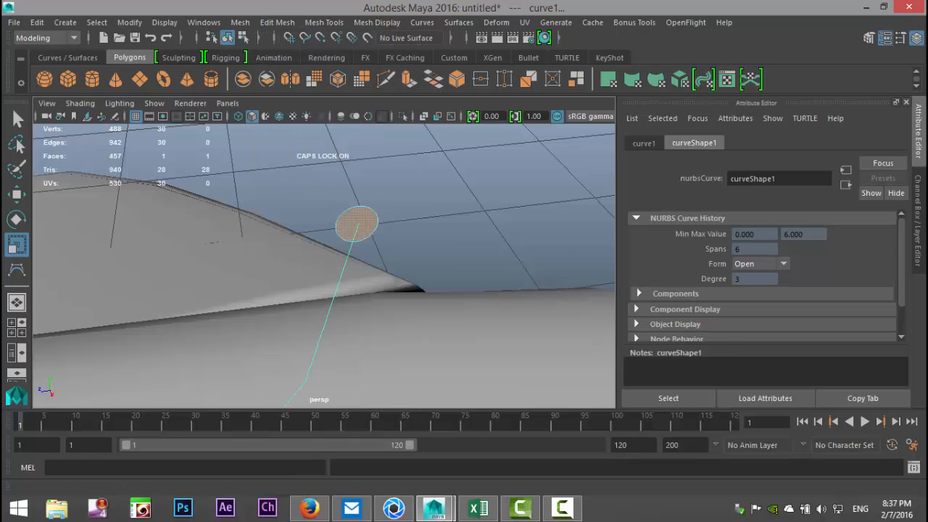
drag(466, 221, 507, 221)
click(548, 221)
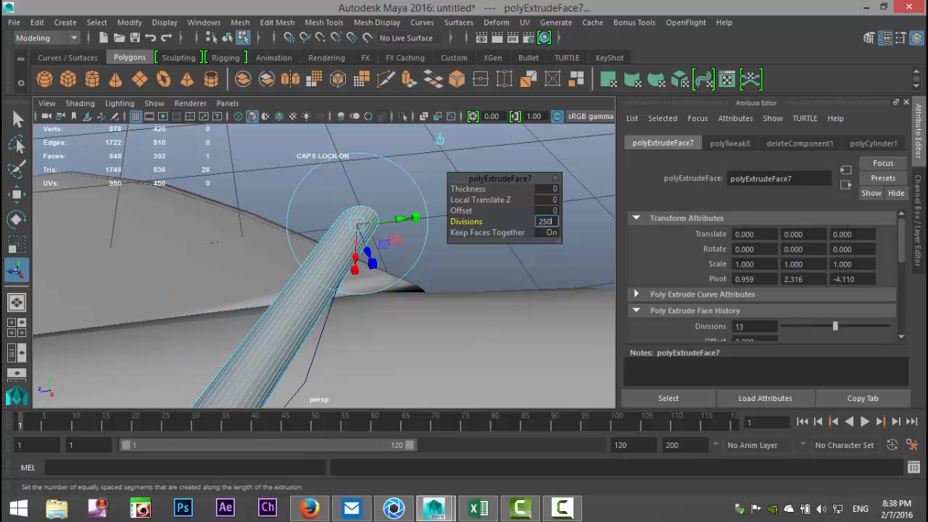
key(Return)
- Return the extruded tube to object mode and select it as a whole object
alt+drag(440, 139, 489, 129)
click(489, 129)
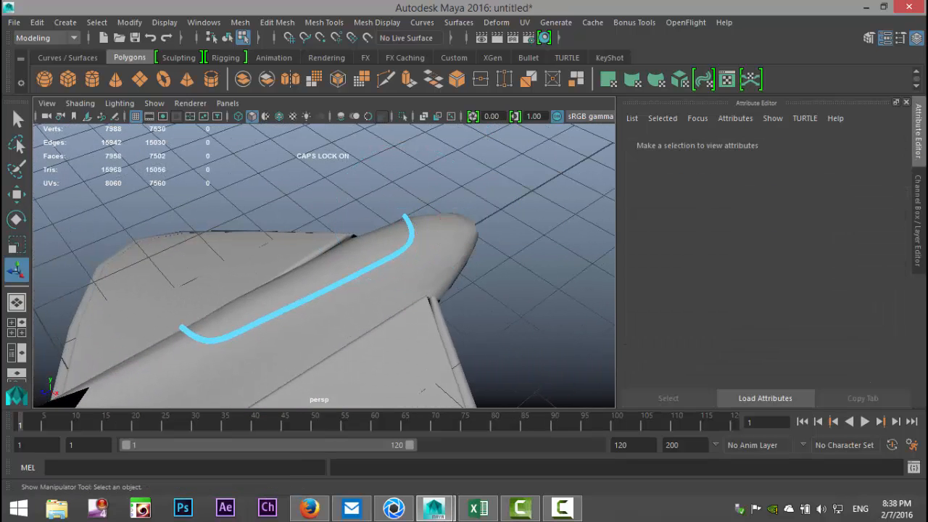
right_drag(372, 266, 435, 101)
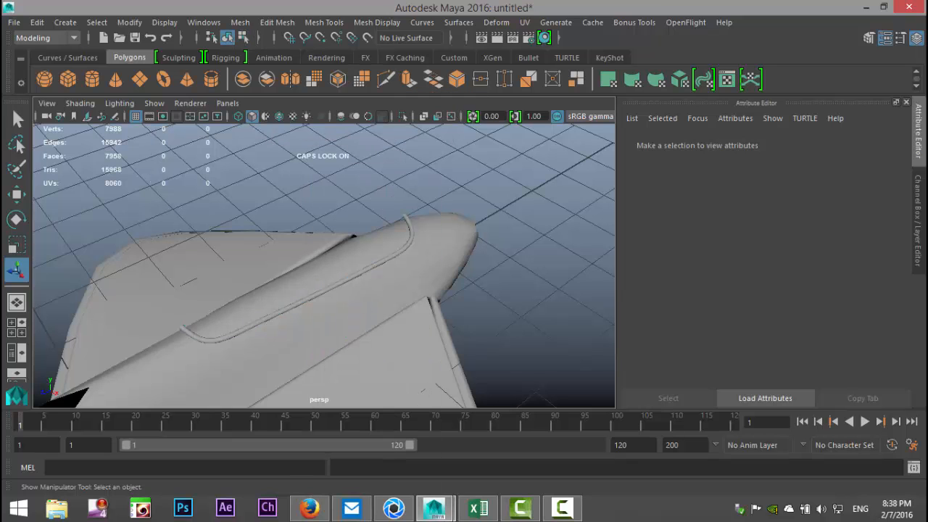
click(363, 270)
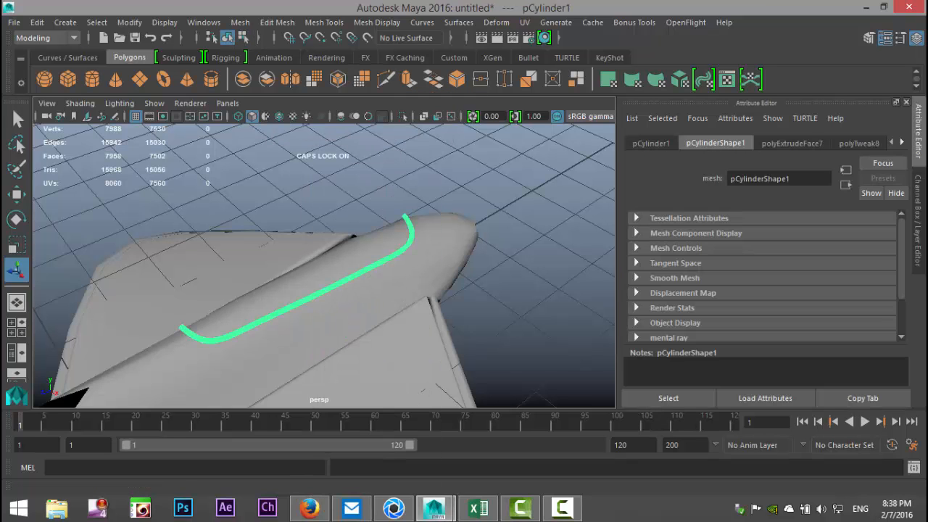
- Delete the extruded tube's construction history and reselect the tube
click(36, 22)
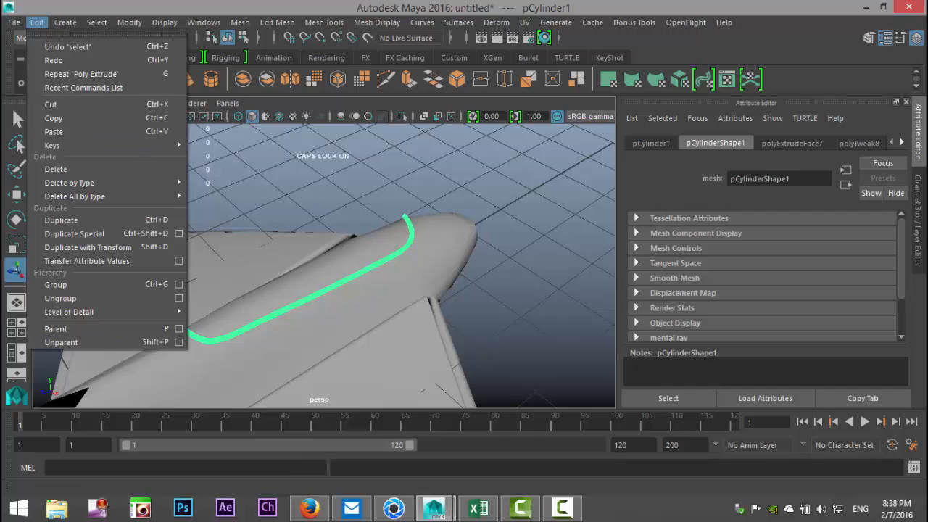
click(216, 193)
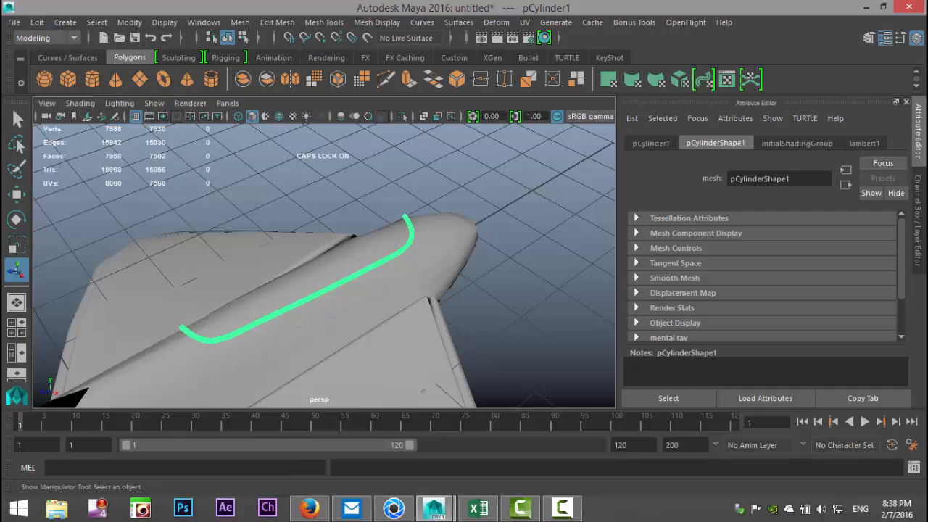
click(217, 194)
click(319, 293)
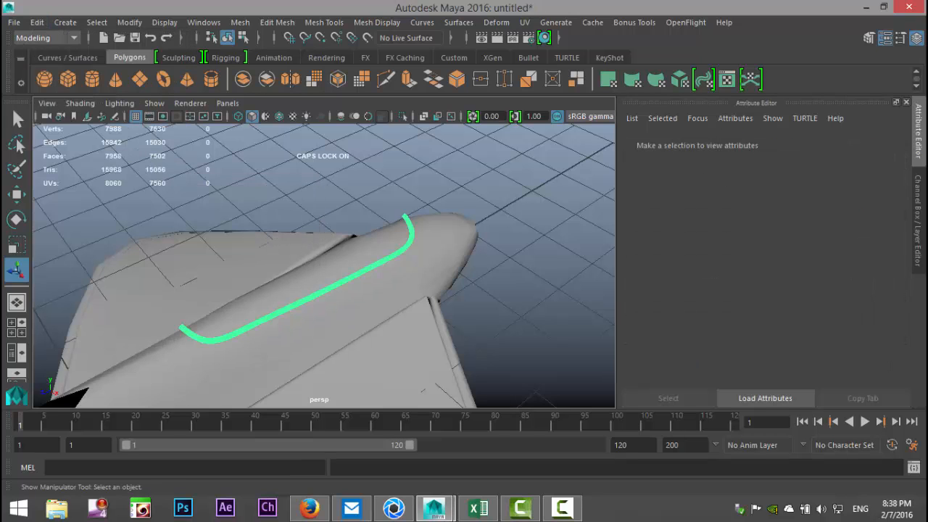
- Center the tube's pivot and lower the tube off the guide curve to about Y 1.404
key(w)
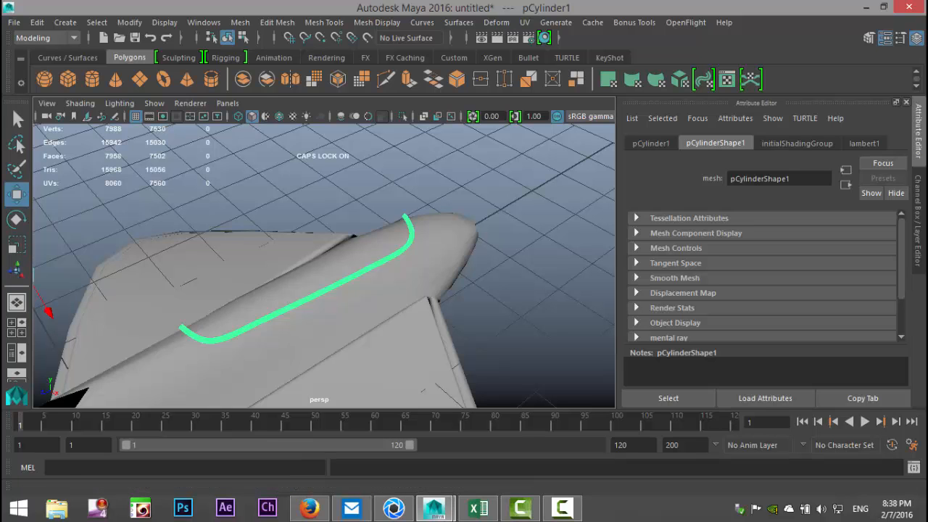
click(129, 22)
click(149, 107)
drag(317, 230, 317, 285)
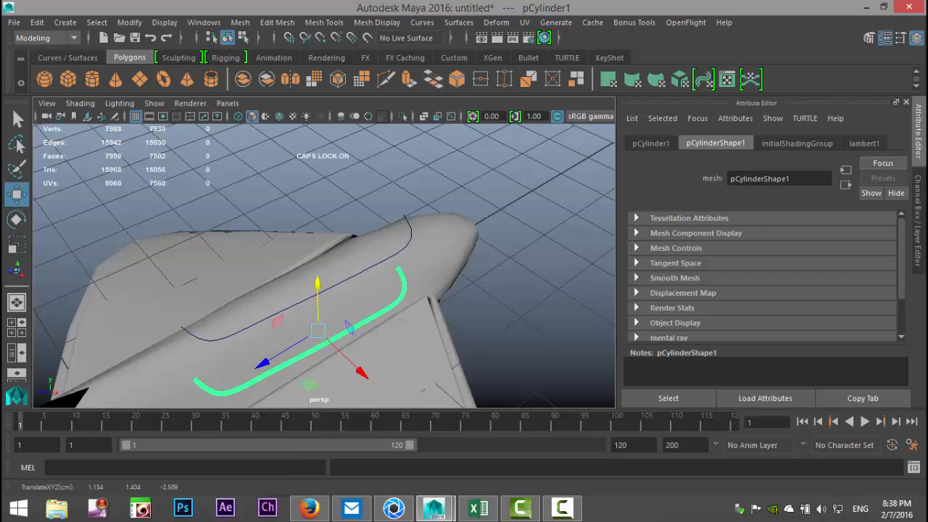
- Delete the leftover guide curve and lower the tube to about Y 0.478, just above the wing root
click(335, 286)
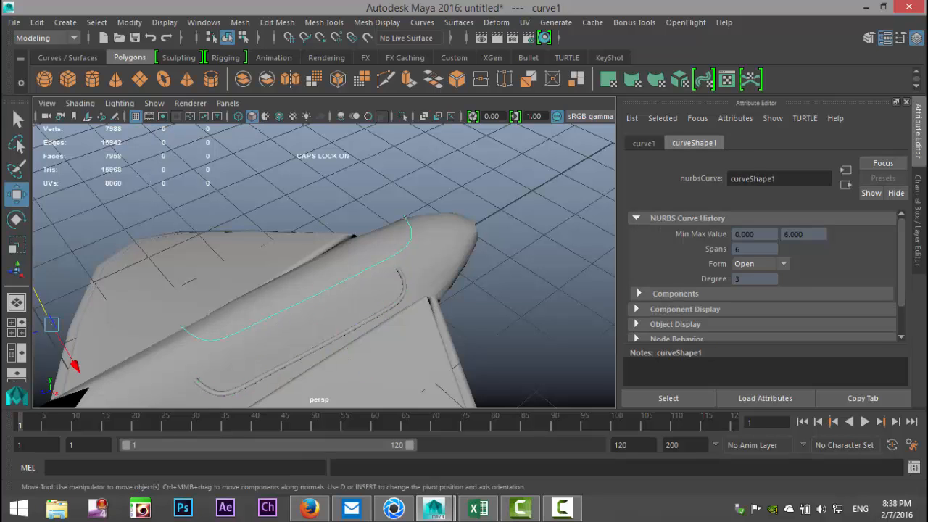
key(Delete)
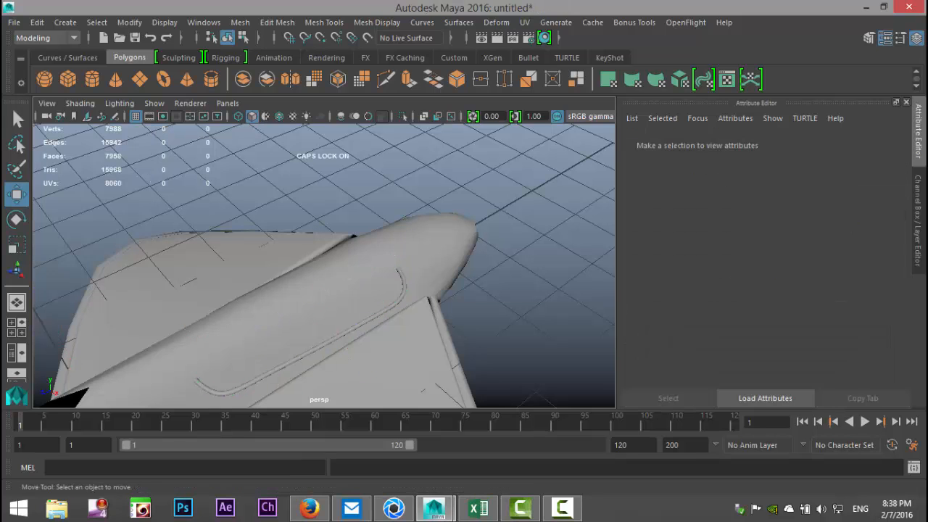
click(337, 335)
alt+drag(327, 290, 347, 278)
mouse_move(347, 284)
mouse_down()
mouse_move(347, 294)
mouse_move(346, 283)
mouse_up()
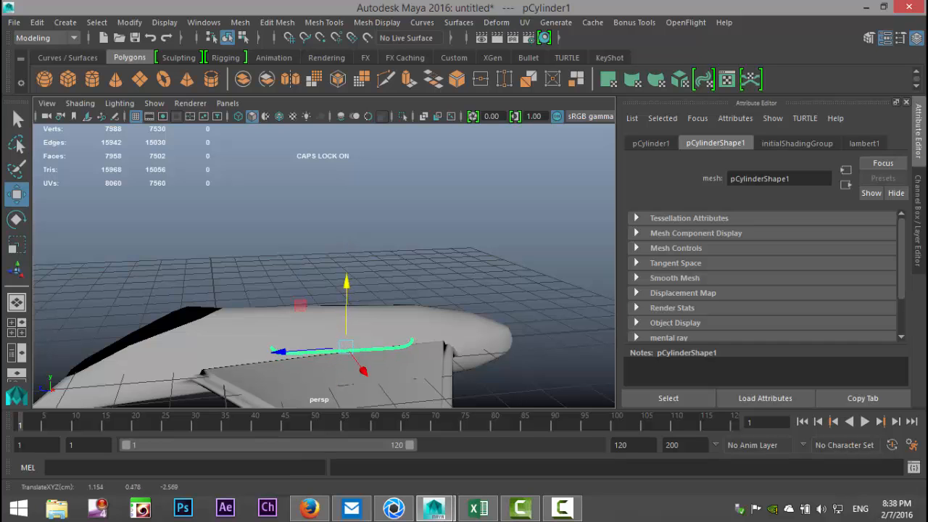
- Rotate the tube about 3.2 degrees in the side view to match the slope of the wing root
click(16, 328)
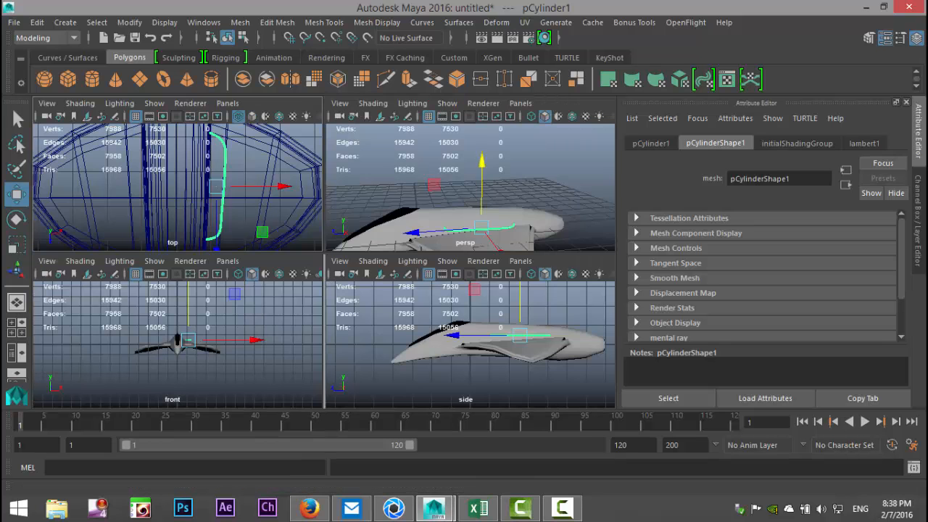
key(space)
scroll(465, 319, up, 4)
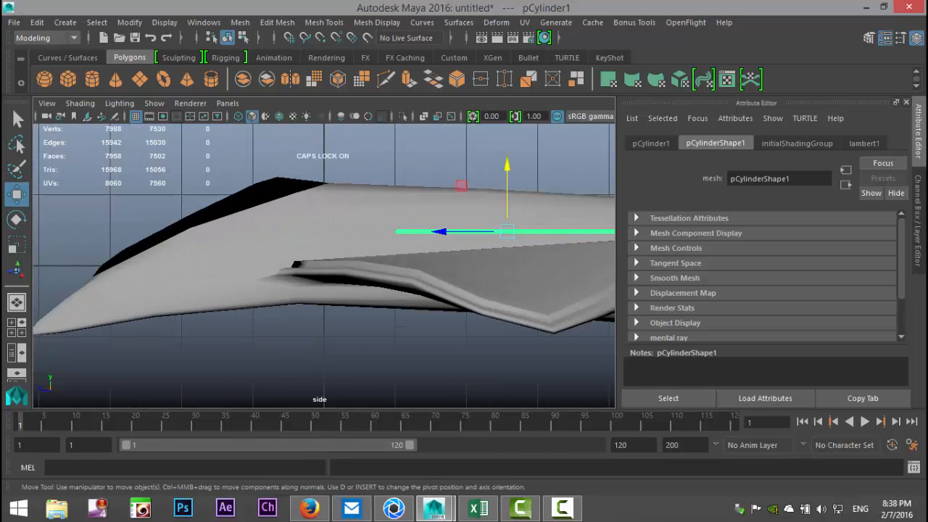
alt+middle_drag(464, 319, 345, 337)
key(e)
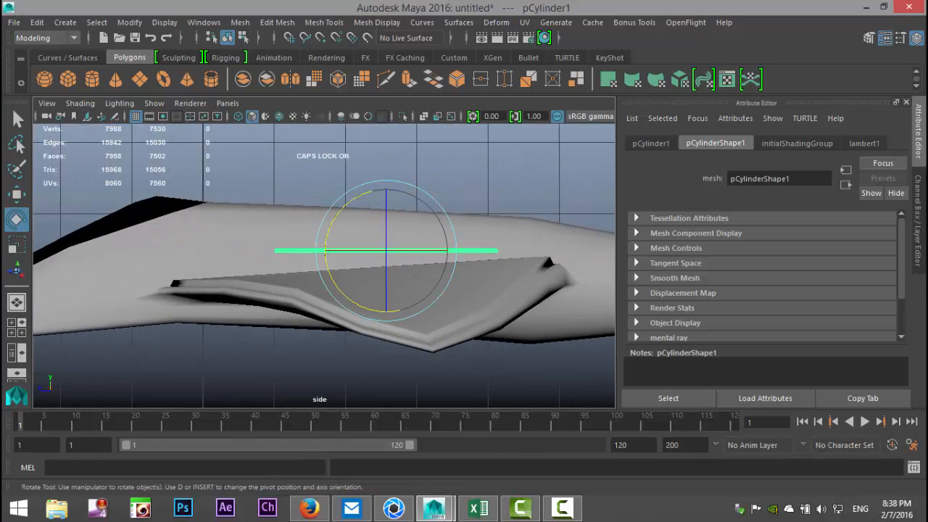
drag(453, 274, 454, 272)
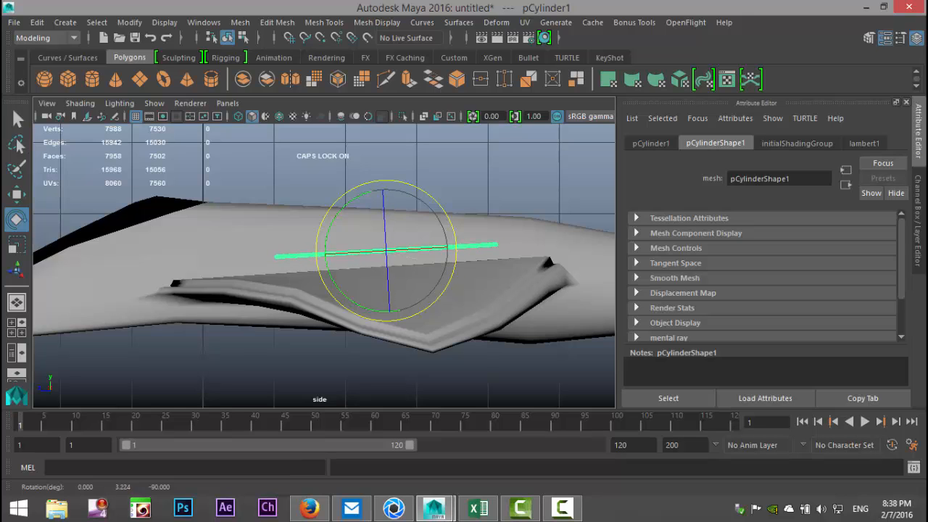
- Duplicate the tube, shift the copy forward to about Z -1.378 and raise it slightly to about Y 0.526
key(ctrl+d)
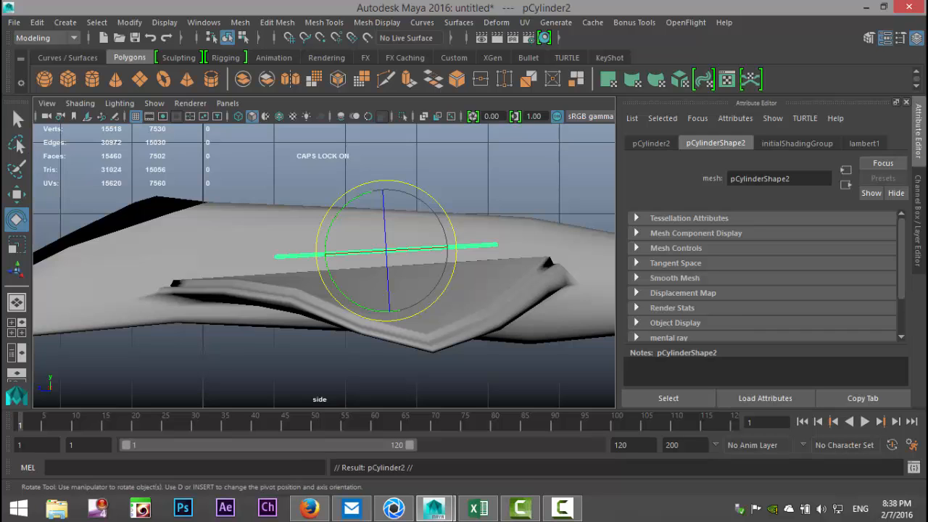
key(w)
drag(319, 251, 234, 251)
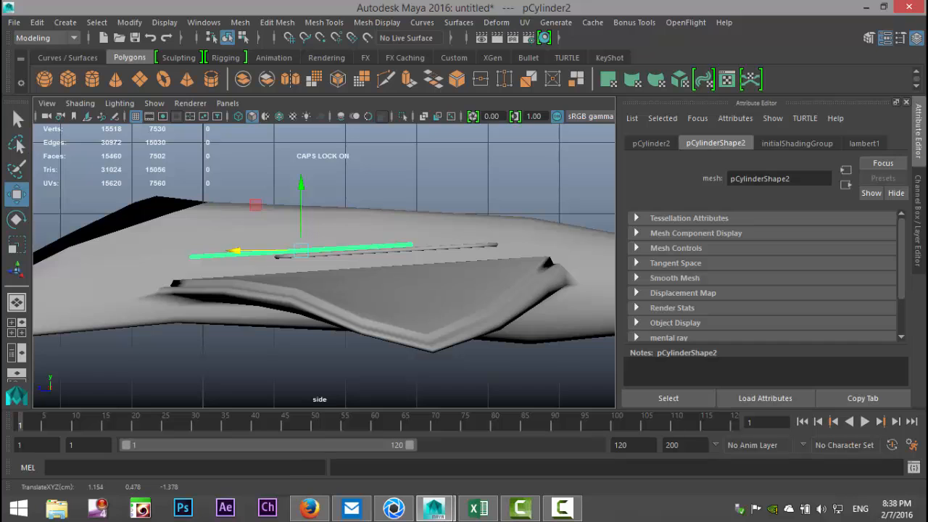
drag(301, 210, 301, 206)
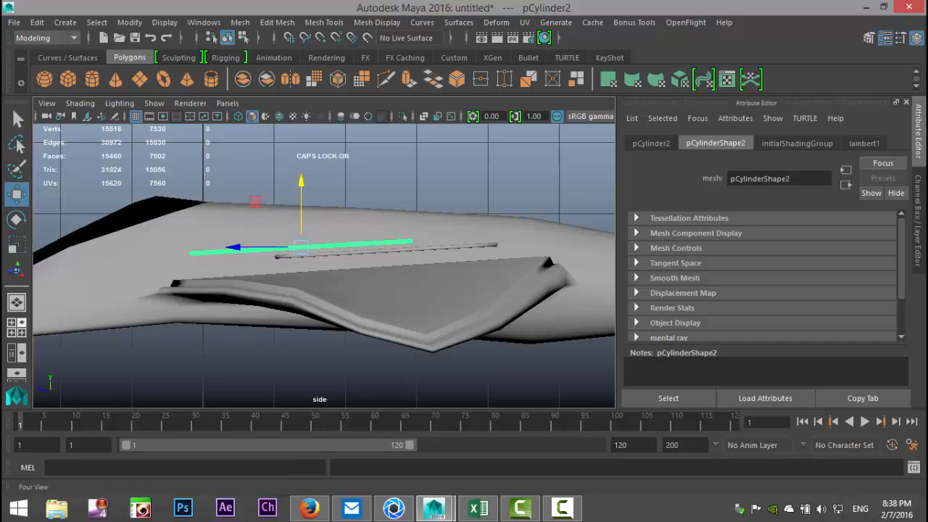
- Select both tubes and move them inward along X toward the fuselage, bringing the front one to about X 0.790
key(space)
key(space)
scroll(324, 266, up, 3)
alt+drag(290, 246, 399, 243)
click(449, 167)
alt+drag(449, 166, 446, 149)
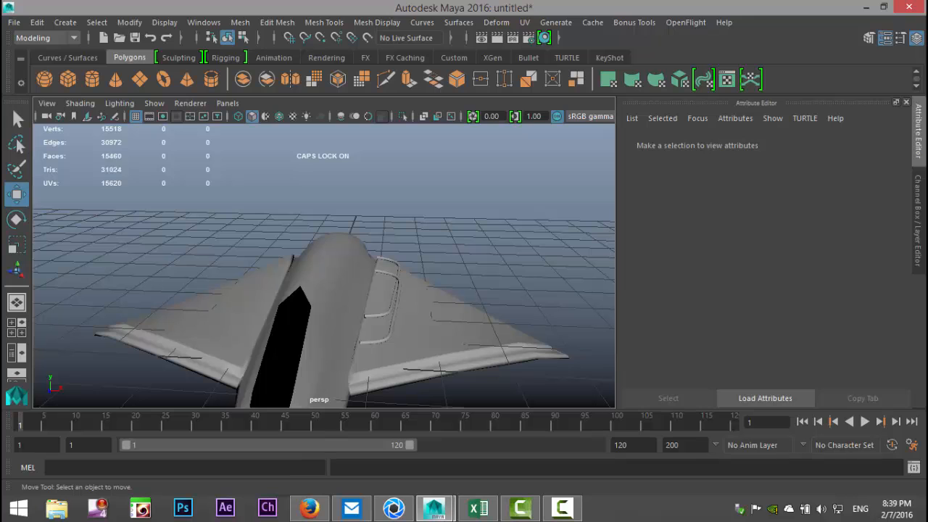
click(394, 284)
key(shift+d)
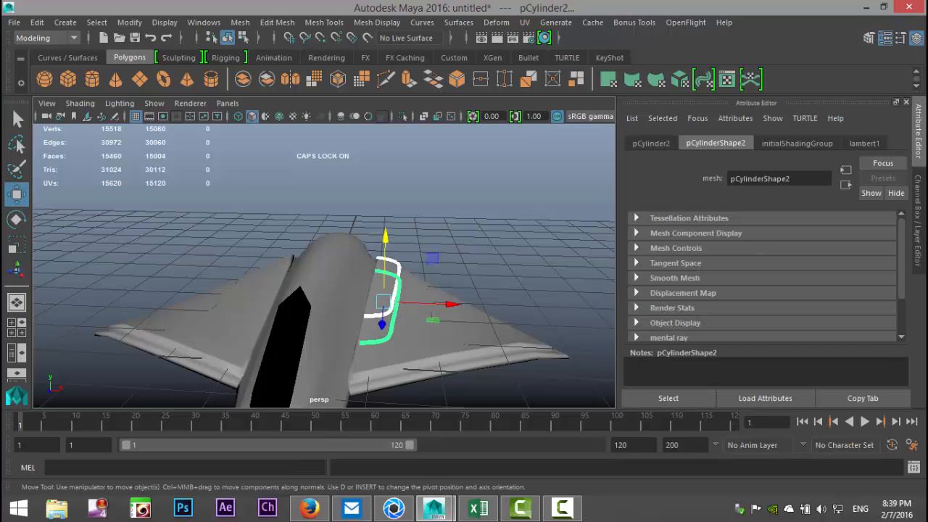
drag(450, 303, 428, 303)
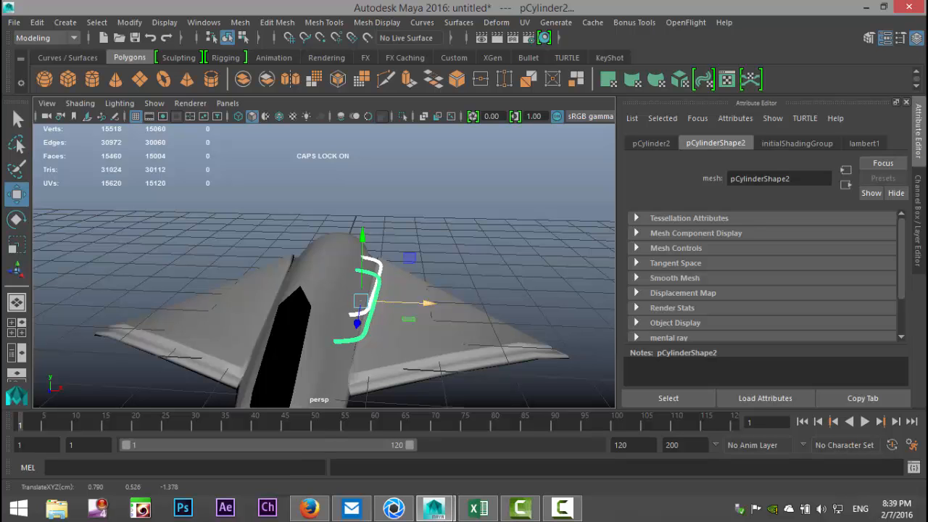
click(428, 303)
- Combine the two tubes into one mesh and center its pivot
scroll(324, 290, up, 3)
alt+drag(324, 290, 218, 268)
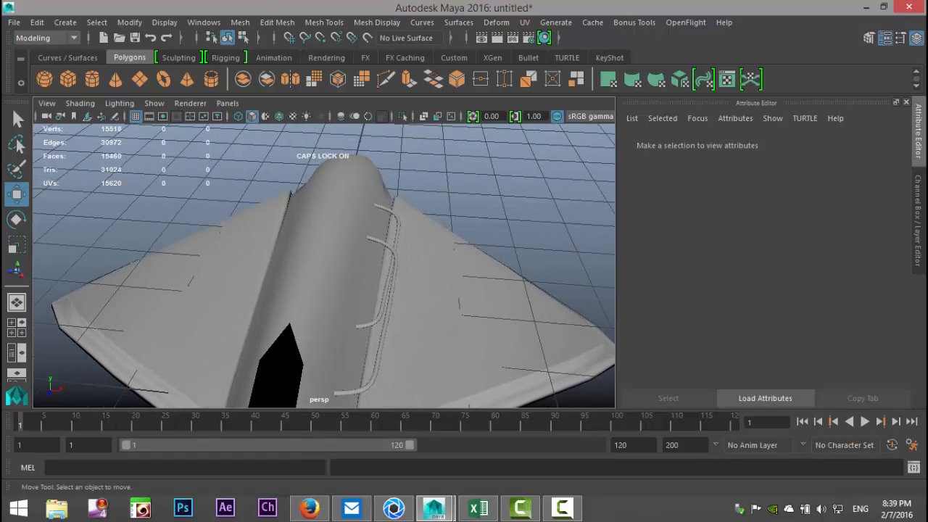
click(390, 283)
click(392, 217)
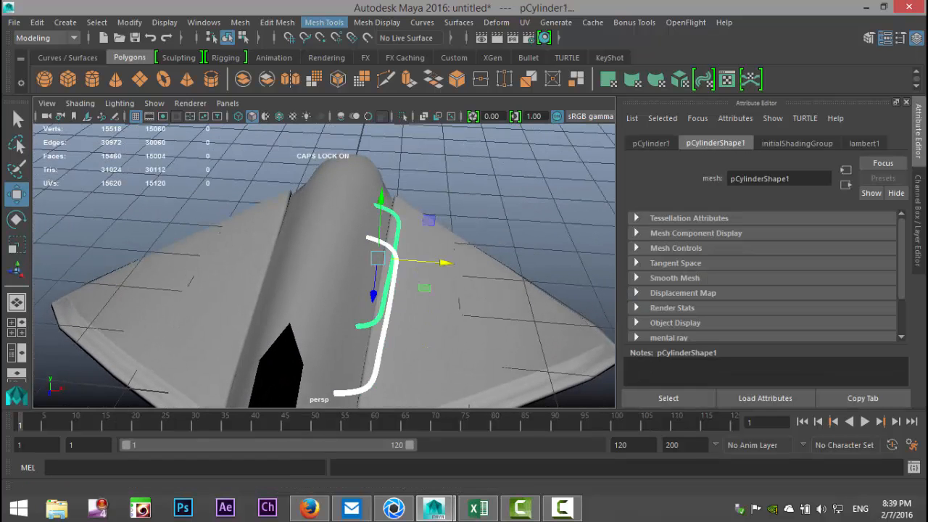
click(240, 21)
click(260, 70)
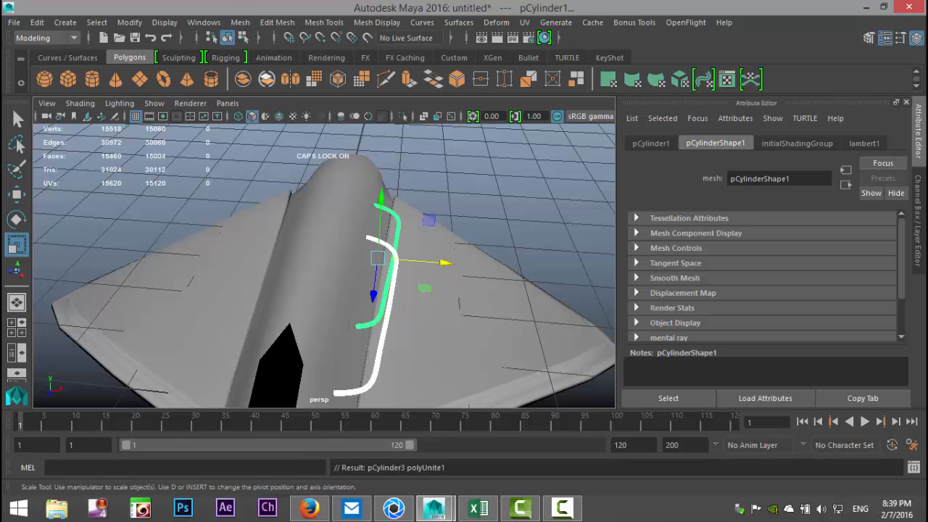
click(129, 22)
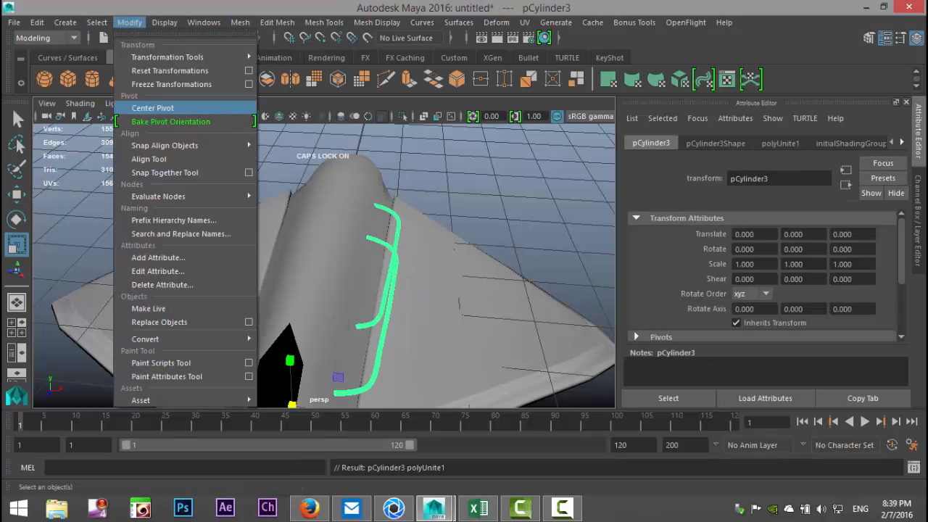
click(167, 107)
- Create a mirrored instance of the combined tubes with Duplicate Special, using scale X -1, Y 1 and Z 1
alt+drag(326, 290, 370, 279)
click(36, 22)
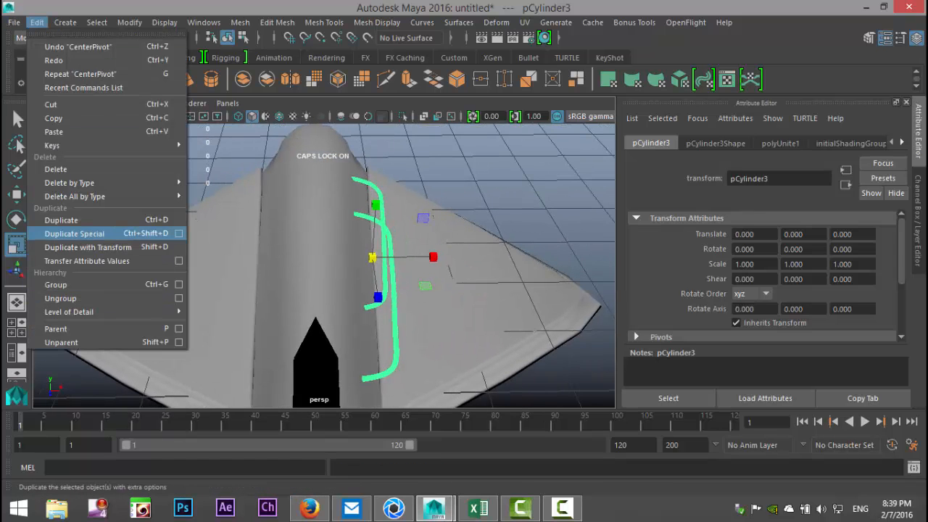
click(178, 232)
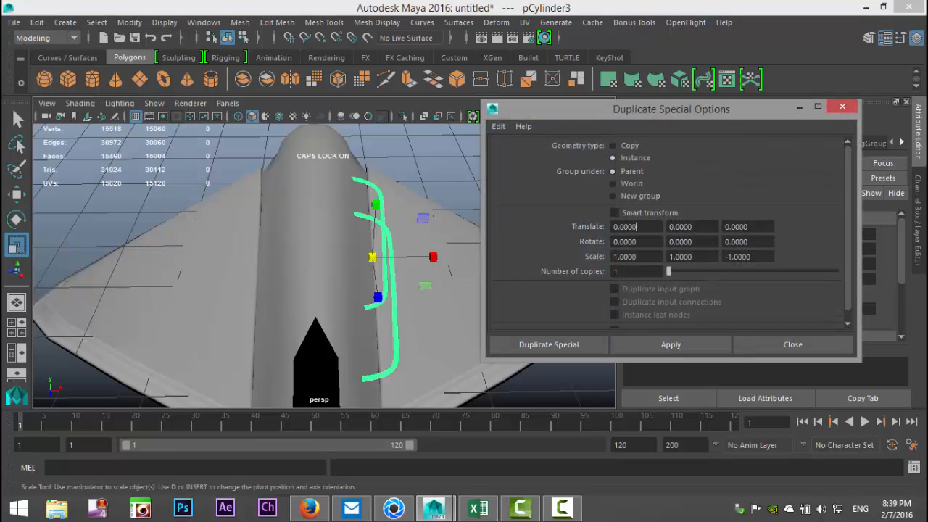
key(ctrl+a)
text(-1)
key(Tab)
key(Tab)
text(1)
key(Return)
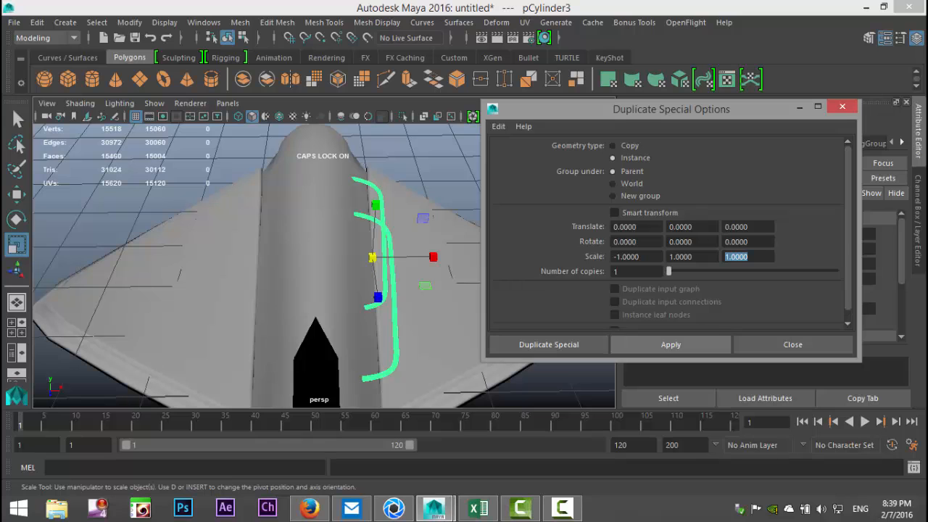
click(670, 344)
click(793, 345)
- Move the mirrored tubes to the opposite side of the fuselage and align them symmetrically in the top view at Translate X -1.570
key(w)
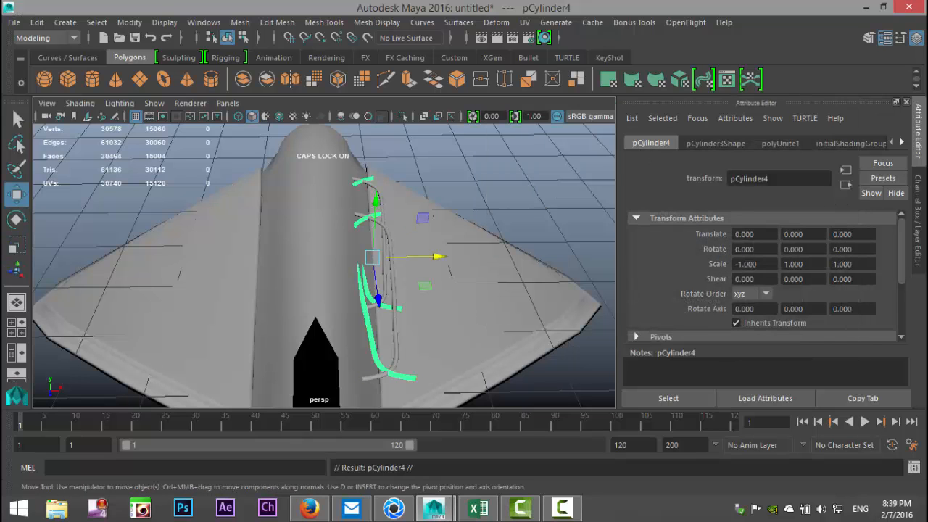
drag(437, 256, 324, 257)
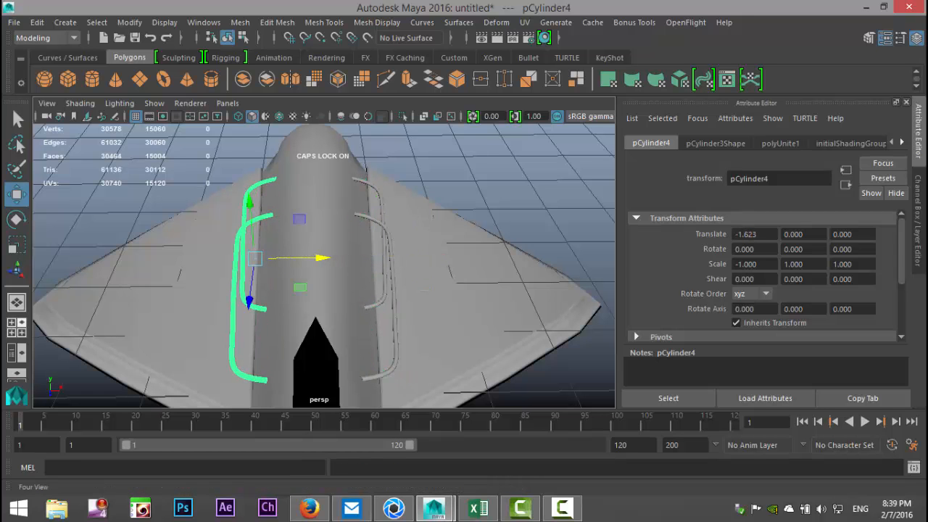
click(16, 322)
key(space)
key(5)
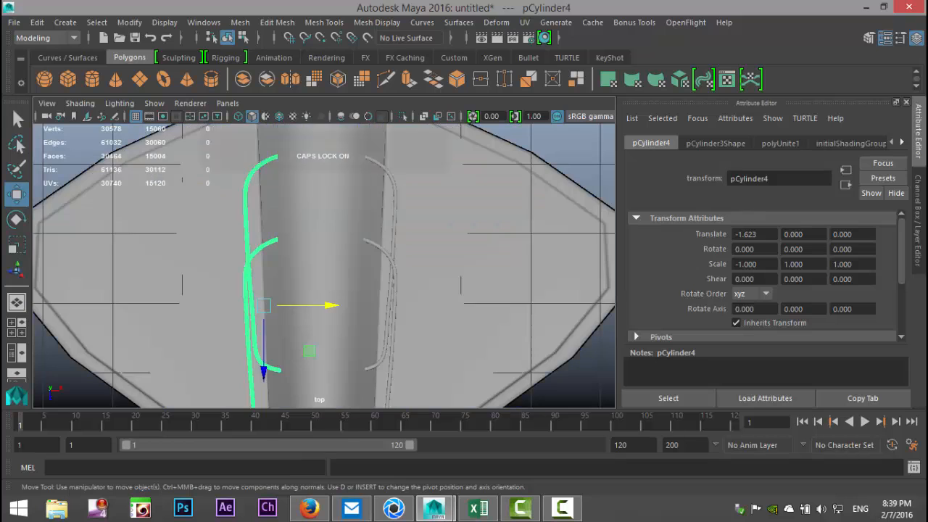
scroll(350, 290, down, 4)
scroll(349, 290, up, 3)
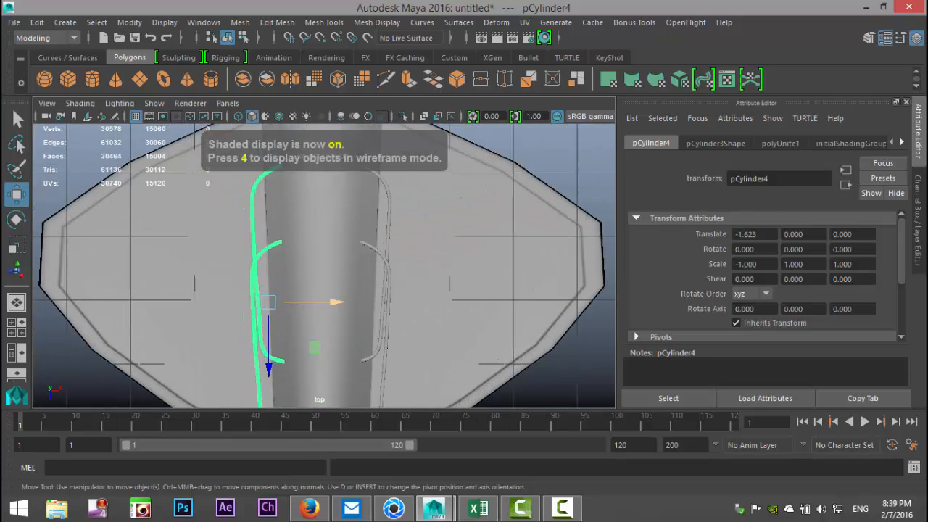
key(Caps_Lock)
drag(330, 302, 333, 301)
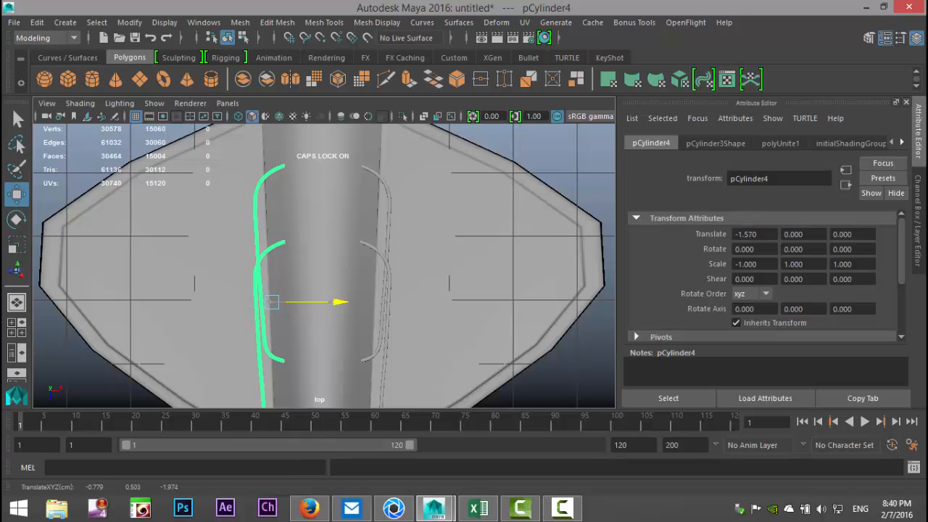
- Examine the tube placement on the aircraft from above, the side and an angled perspective
click(11, 323)
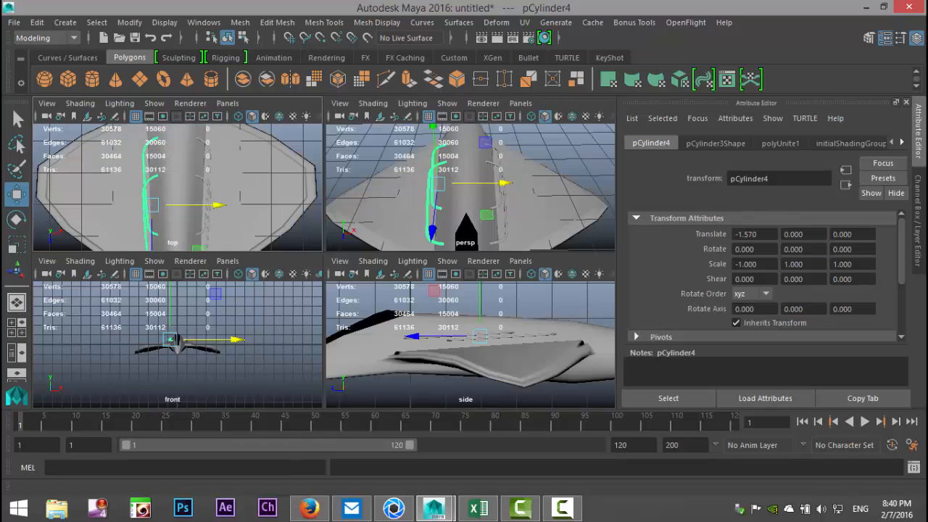
key(space)
scroll(478, 188, down, 5)
click(479, 188)
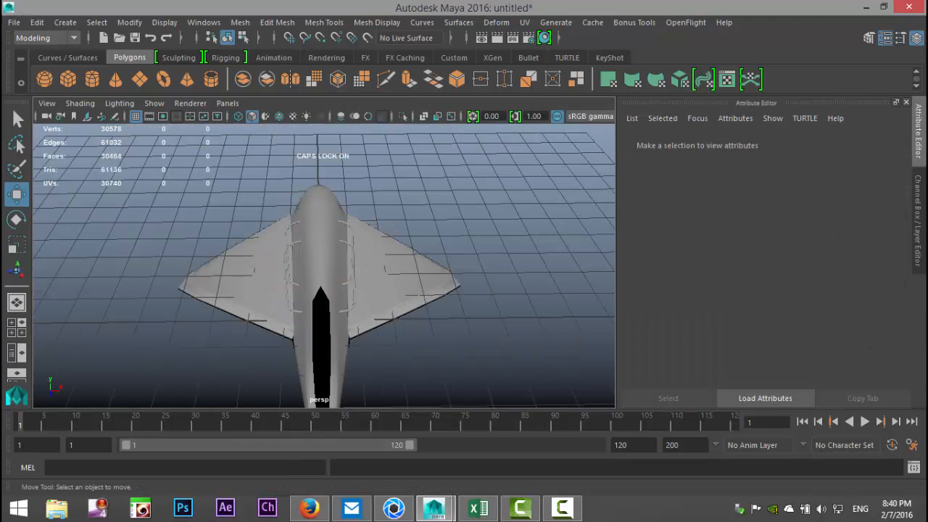
alt+drag(406, 290, 282, 225)
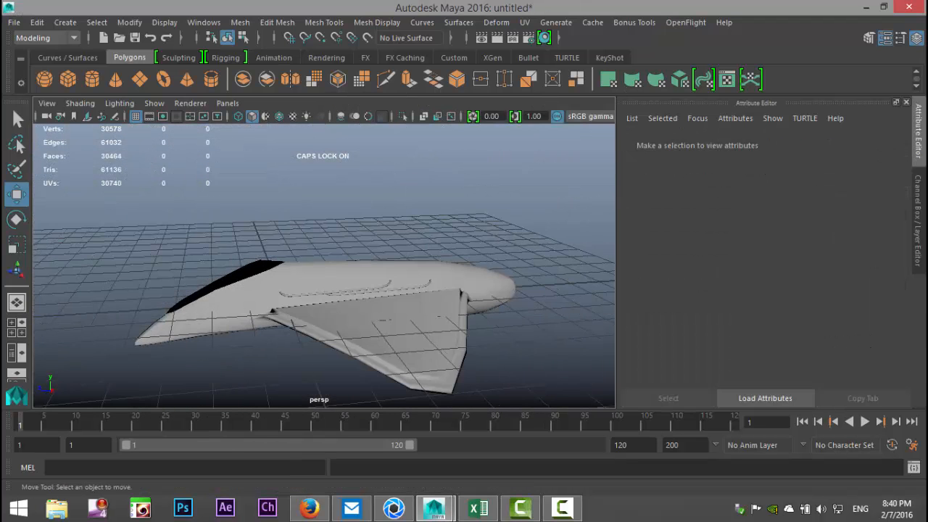
alt+middle_drag(326, 276, 346, 232)
alt+drag(319, 232, 380, 268)
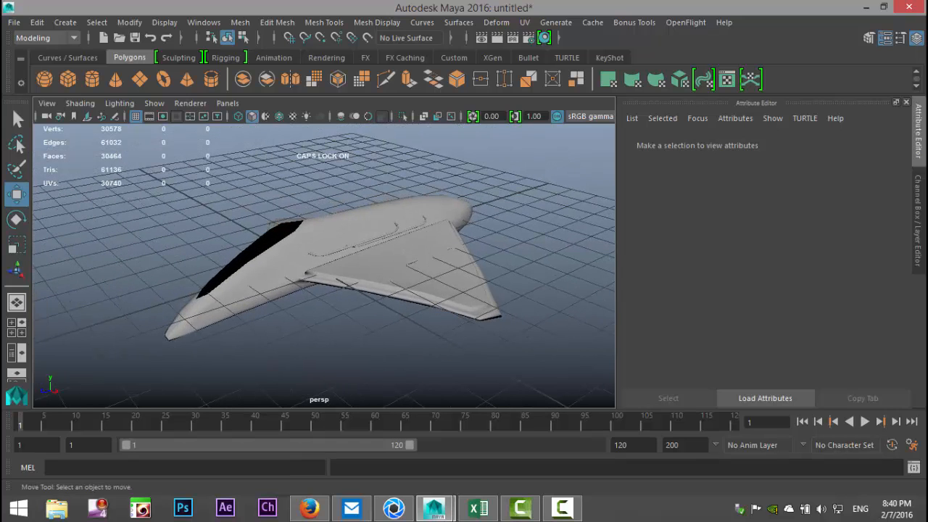
- Smooth the aircraft body mesh with two division levels
click(377, 247)
scroll(363, 253, up, 5)
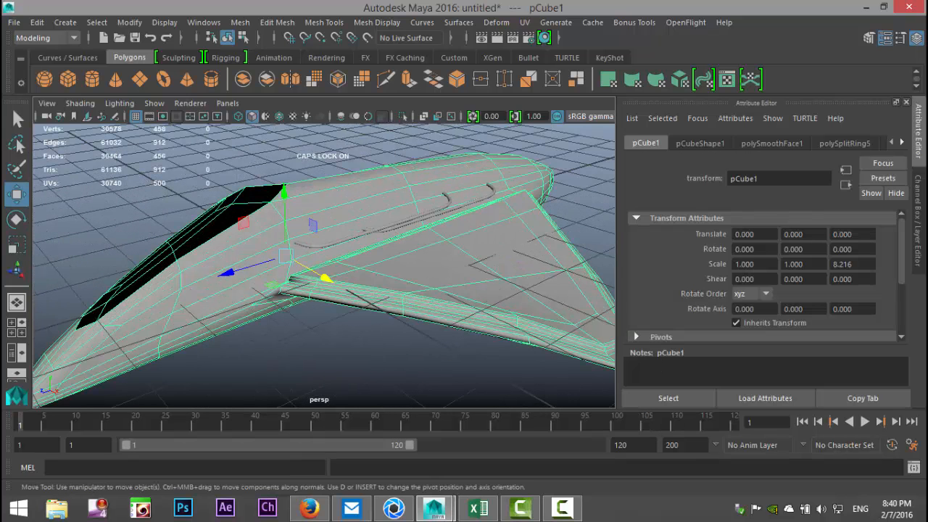
key(3)
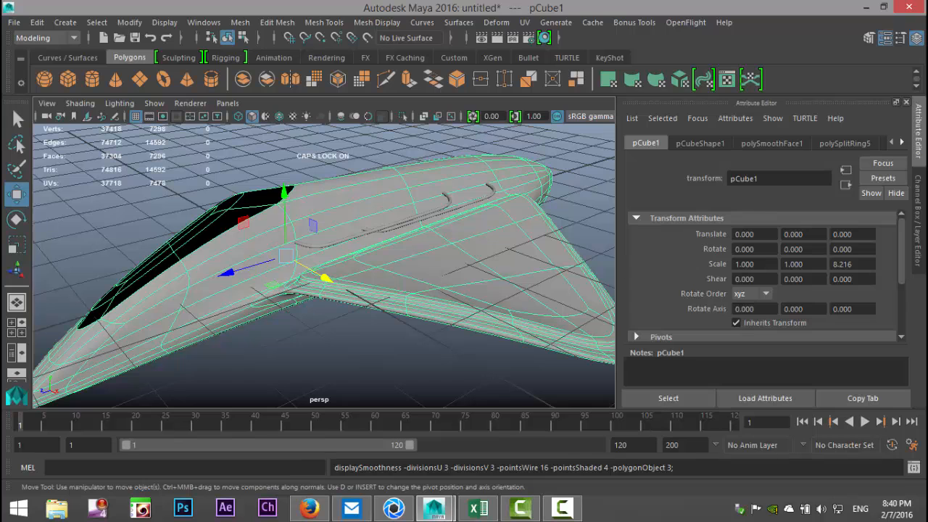
key(1)
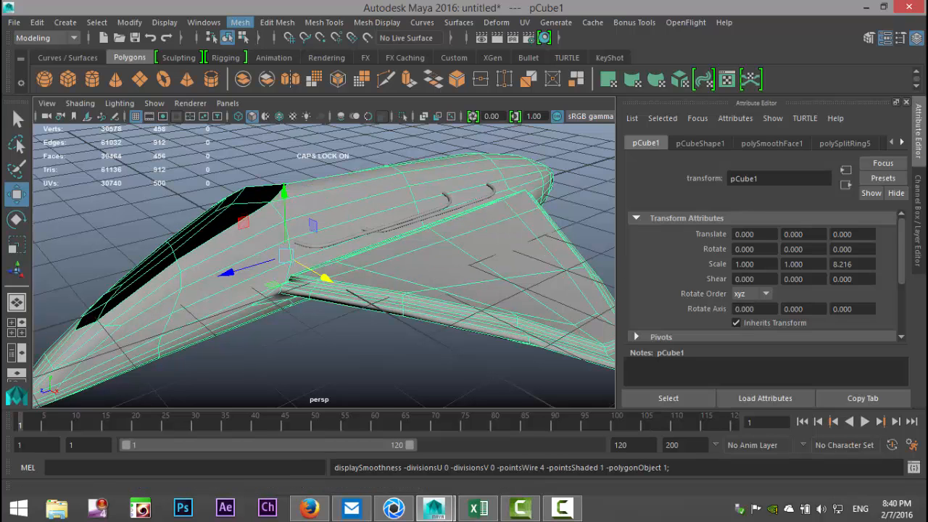
click(240, 23)
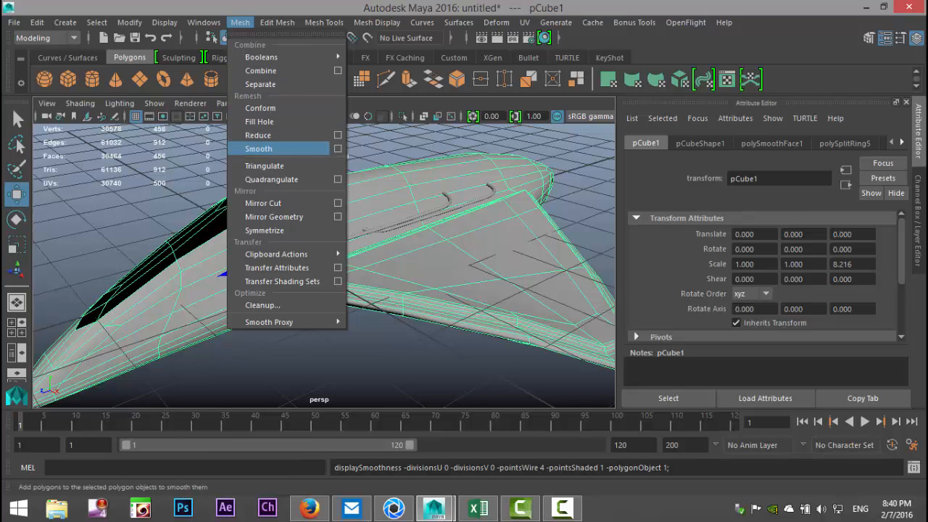
click(258, 148)
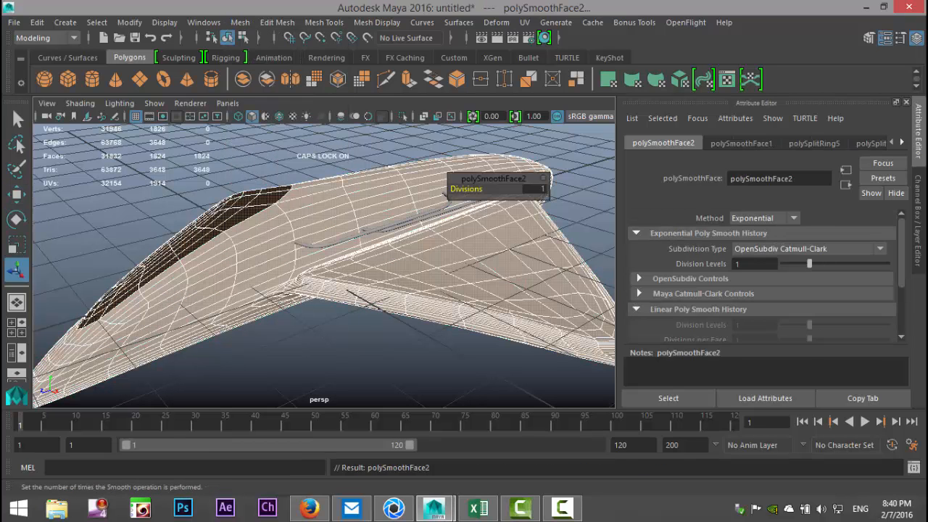
drag(466, 188, 482, 189)
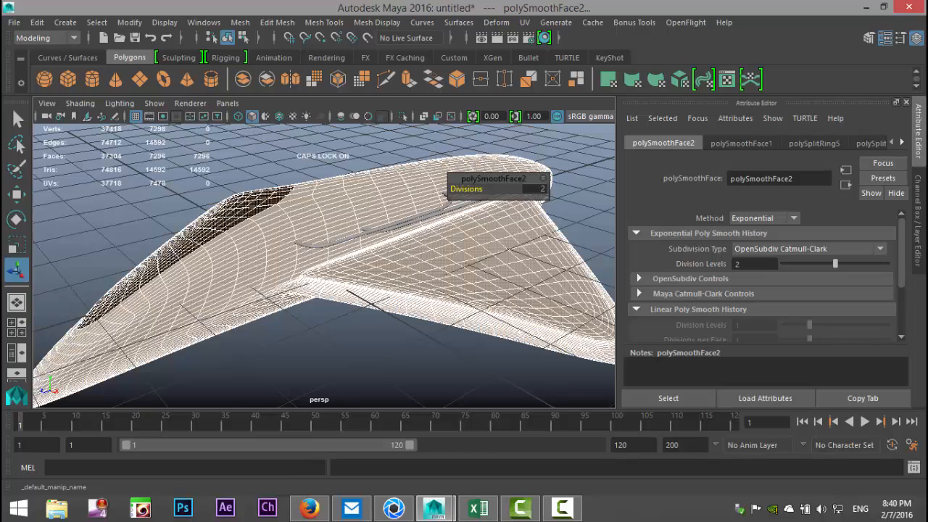
click(413, 359)
scroll(324, 265, down, 5)
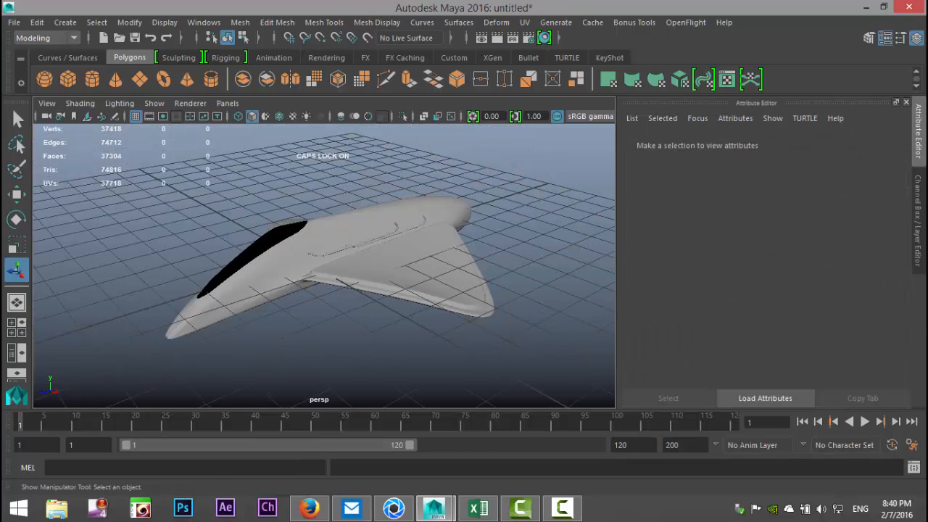
- Assign a new Lambert material to the tubes on both sides of the fuselage
alt+drag(276, 261, 258, 231)
scroll(324, 265, up, 5)
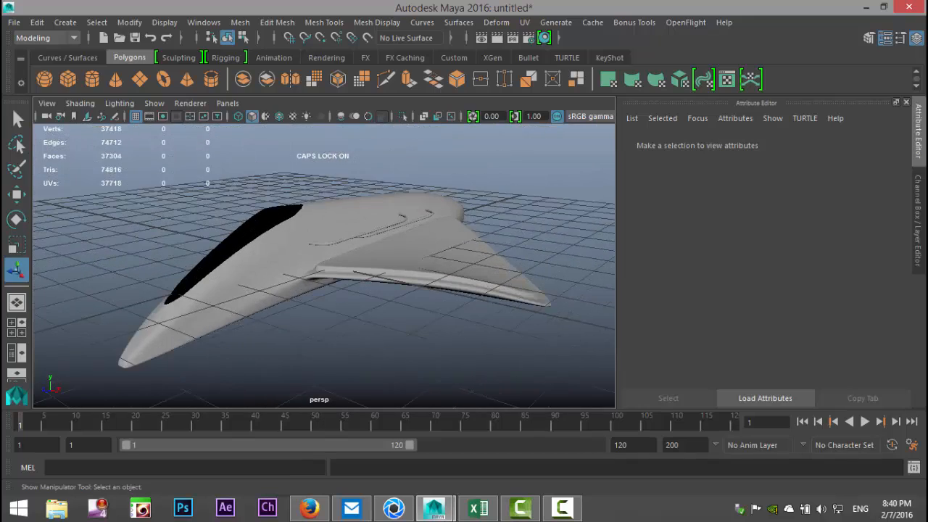
alt+middle_drag(290, 261, 336, 207)
alt+drag(336, 207, 332, 274)
alt+middle_drag(332, 274, 335, 300)
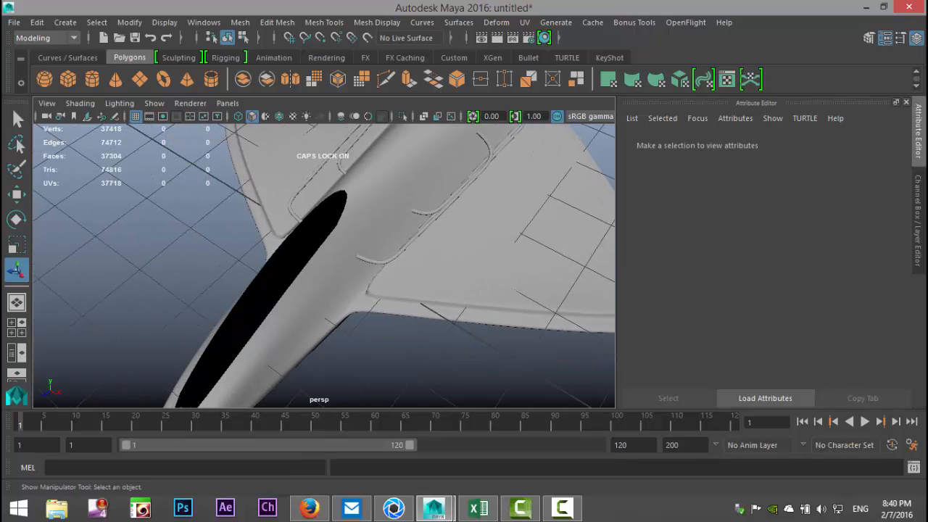
alt+middle_drag(335, 247, 277, 353)
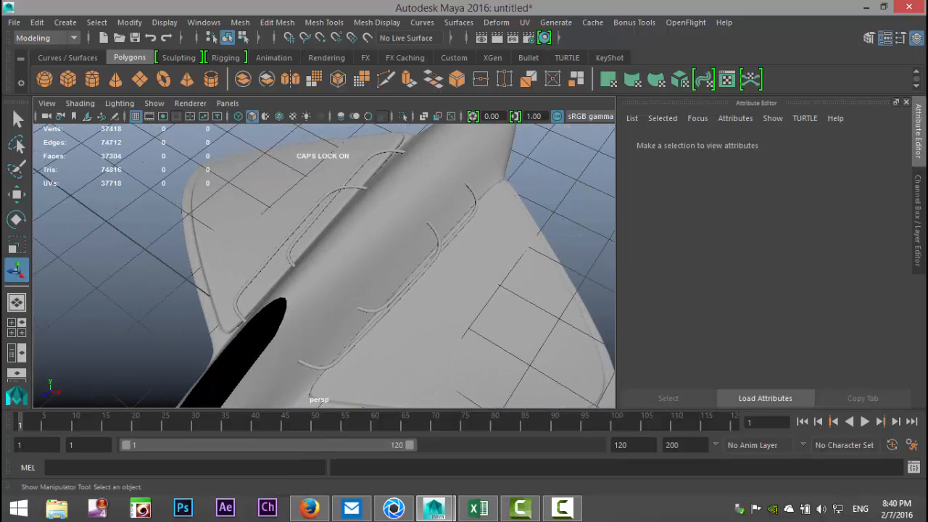
click(382, 310)
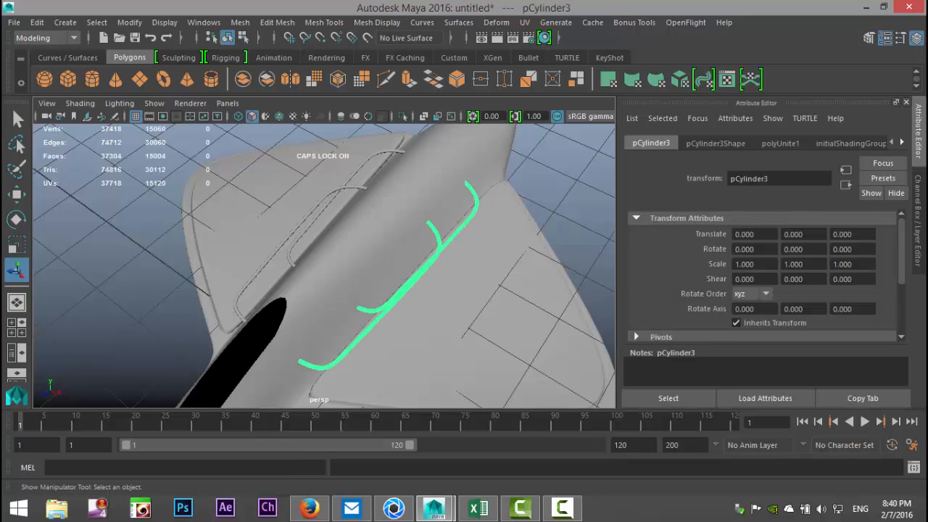
shift+click(270, 257)
right_drag(270, 257, 270, 451)
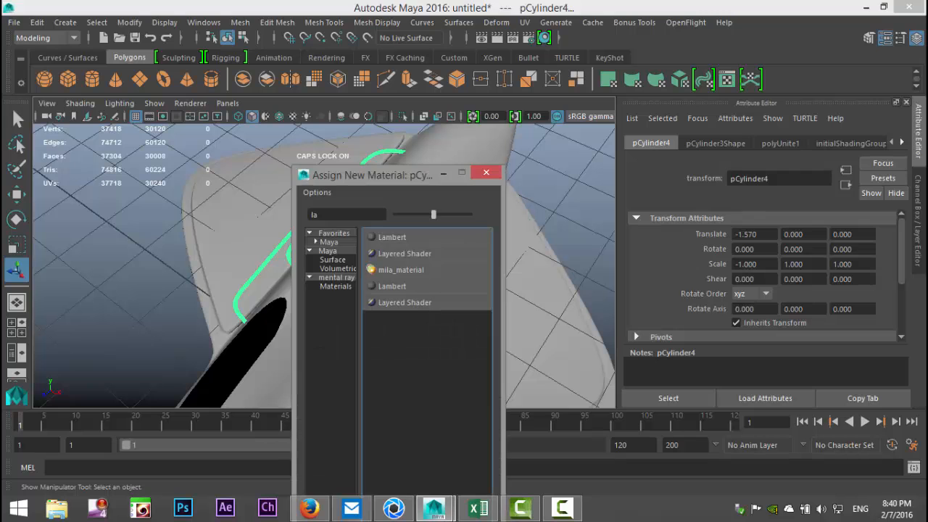
click(384, 285)
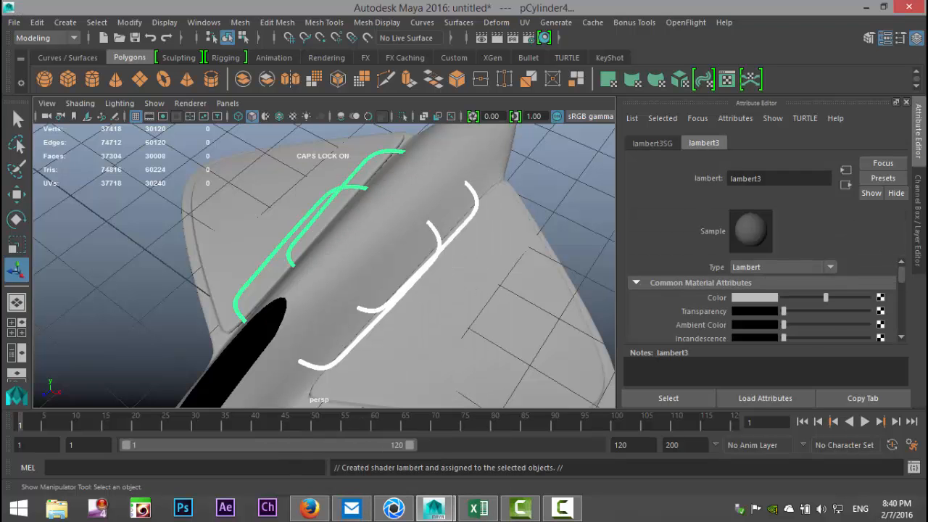
- Set the color of the tubes' Lambert material to pure red
click(754, 297)
click(706, 260)
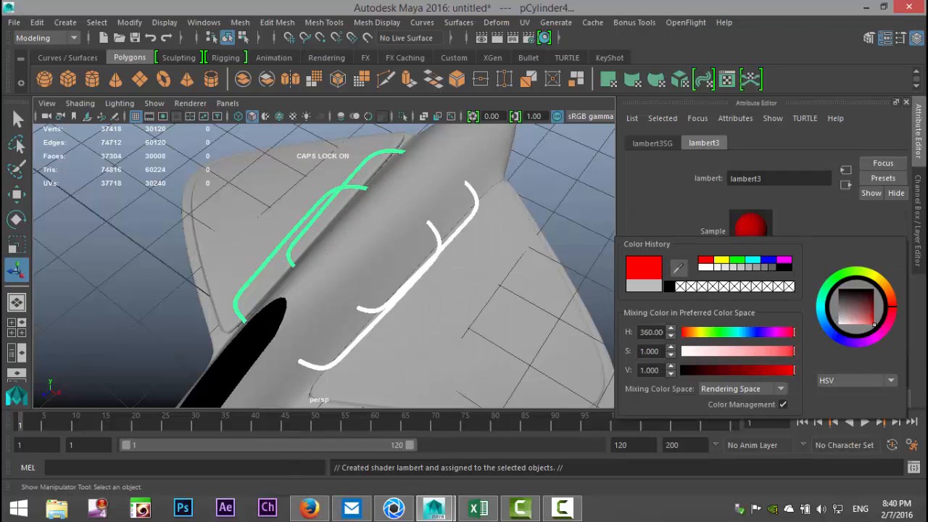
click(564, 182)
scroll(564, 183, down, 4)
scroll(564, 183, down, 2)
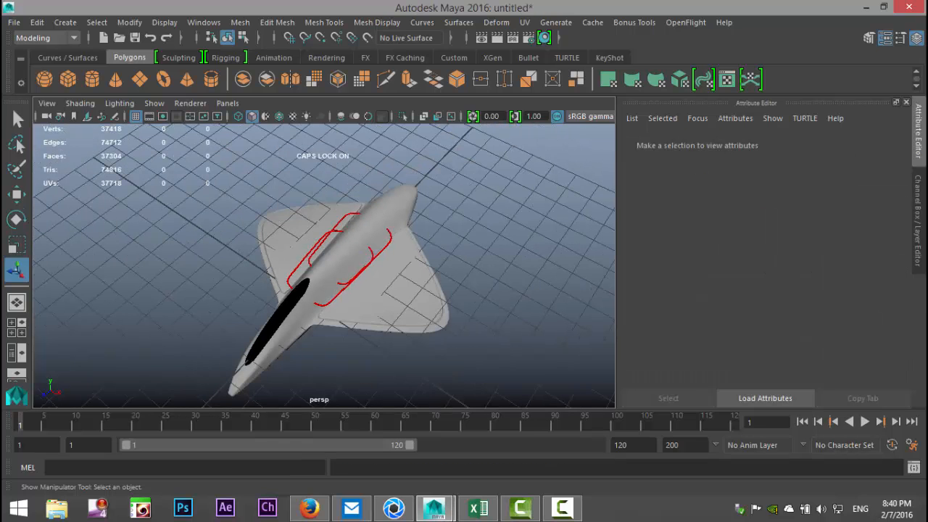
- Select the aircraft body and switch it to face selection mode
scroll(324, 266, up, 3)
alt+drag(324, 266, 224, 190)
alt+middle_drag(323, 283, 310, 198)
alt+drag(312, 232, 225, 246)
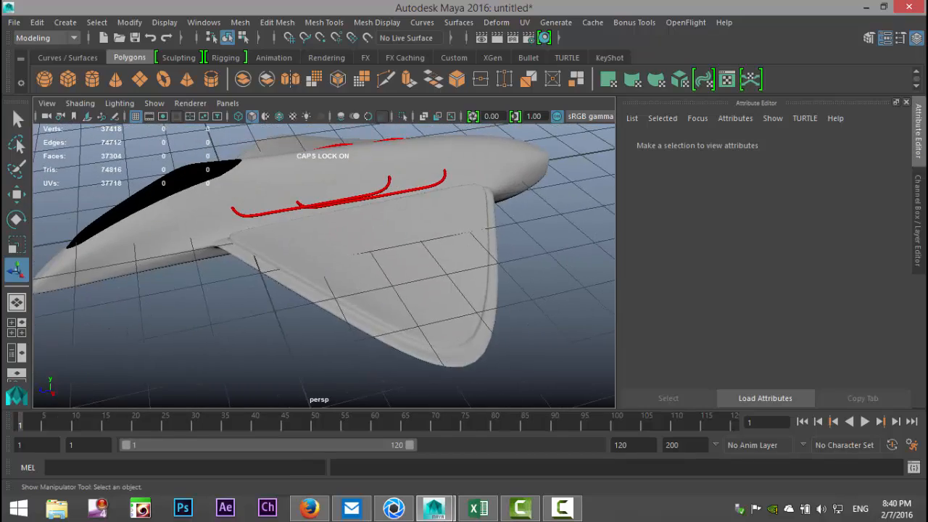
click(363, 268)
alt+middle_drag(362, 268, 414, 297)
scroll(414, 297, up, 3)
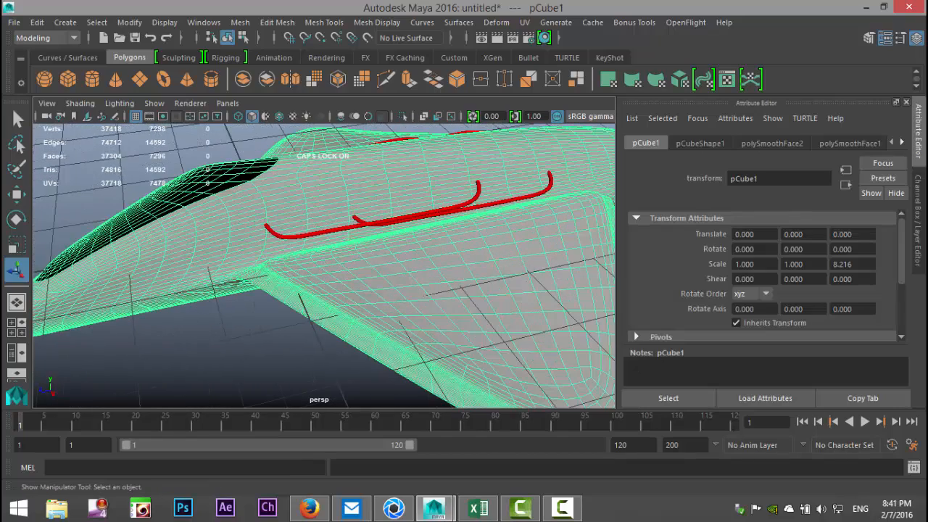
scroll(324, 266, up, 3)
alt+middle_drag(290, 283, 462, 248)
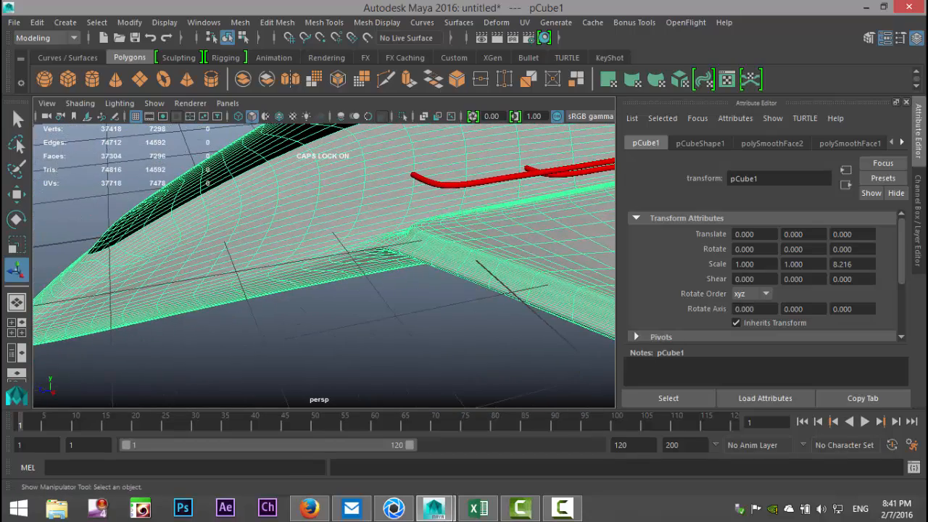
right_click(253, 117)
click(253, 154)
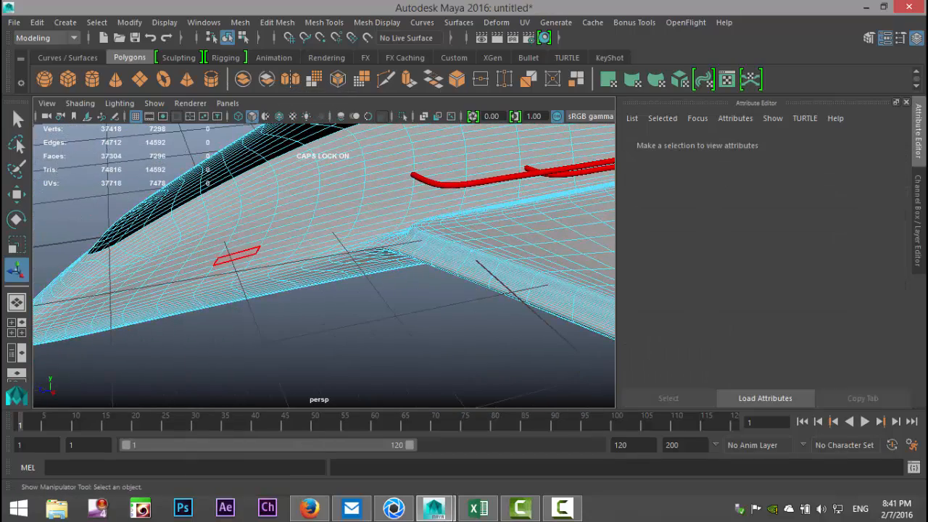
- Select the lengthwise face loops along both sides of the fuselage, just above the wings
shift+double_click(215, 250)
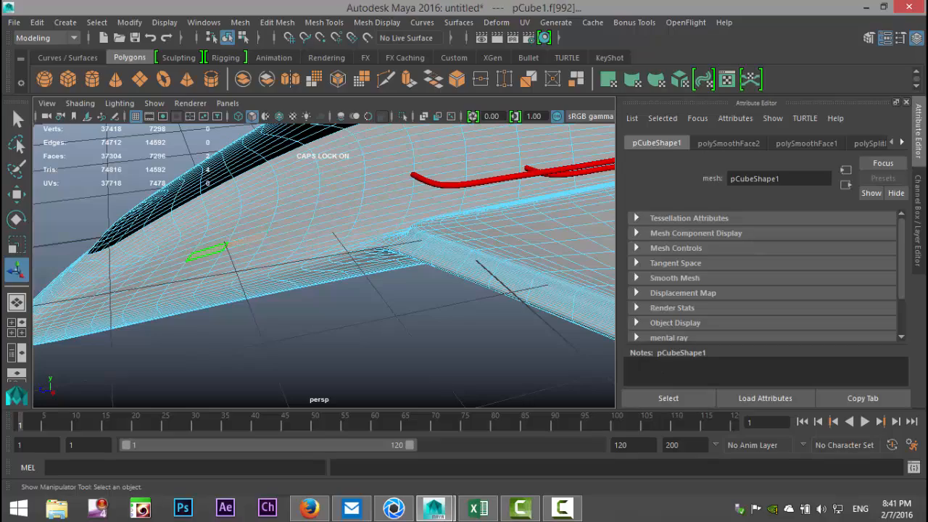
scroll(214, 251, down, 3)
alt+drag(210, 274, 550, 240)
alt+middle_drag(464, 243, 571, 250)
alt+drag(443, 247, 239, 301)
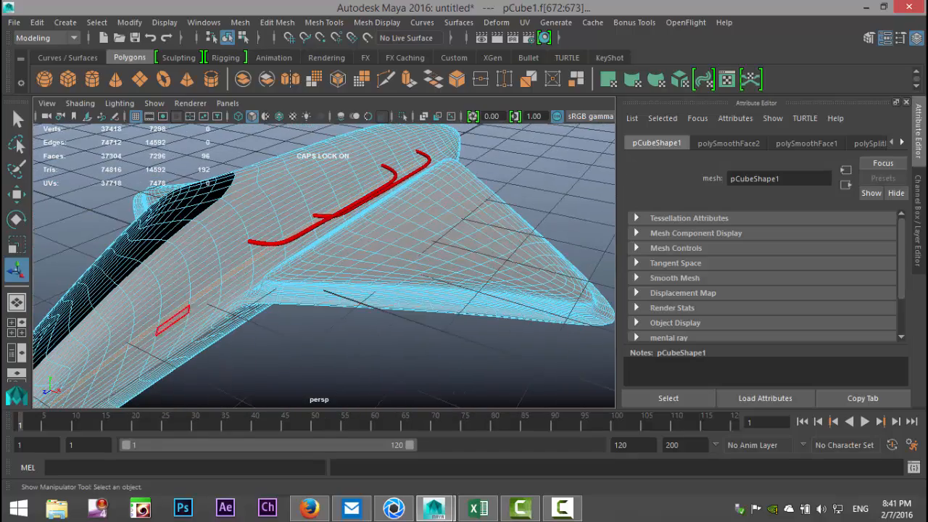
- Assign a new Lambert material in pure green to the selected fuselage stripe faces
right_click(197, 286)
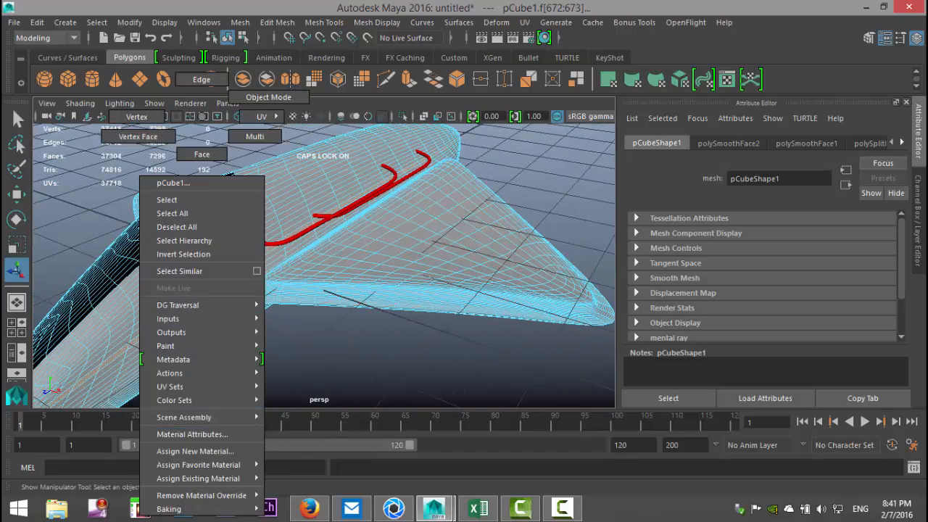
click(195, 451)
click(393, 237)
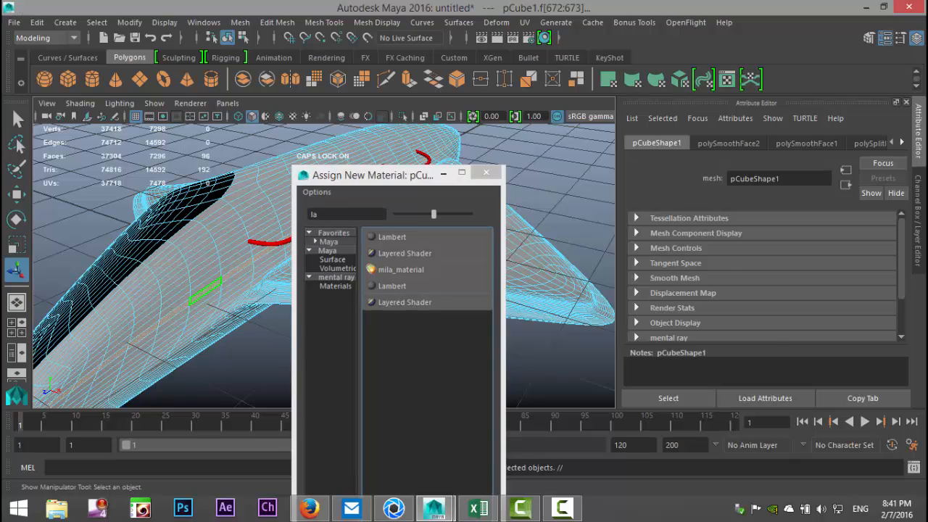
click(754, 297)
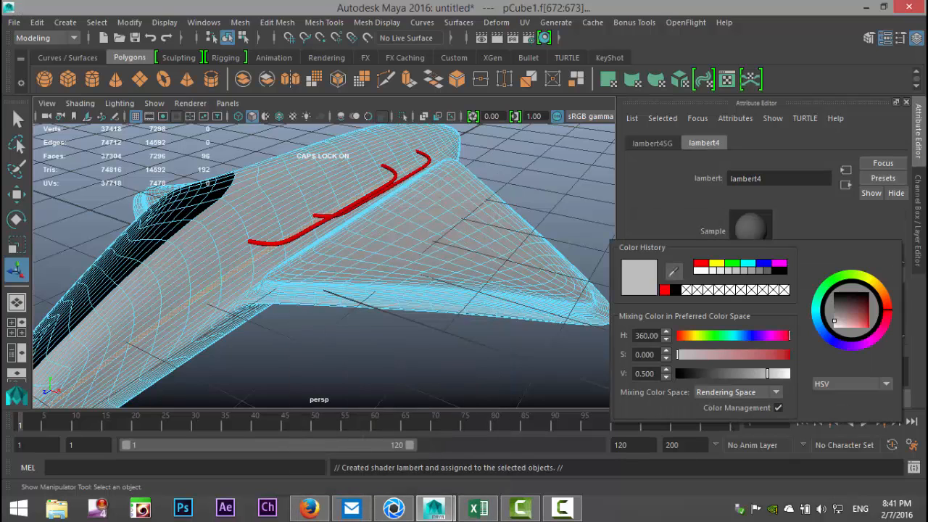
click(732, 263)
click(464, 363)
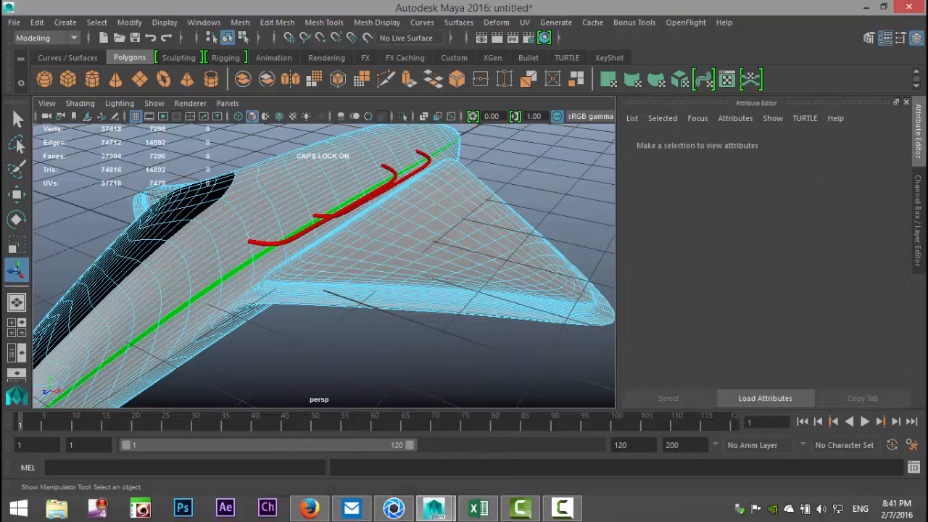
- Select adjoining rows of faces across the raised panel of one wing, near the fuselage
alt+drag(384, 268, 268, 272)
click(359, 271)
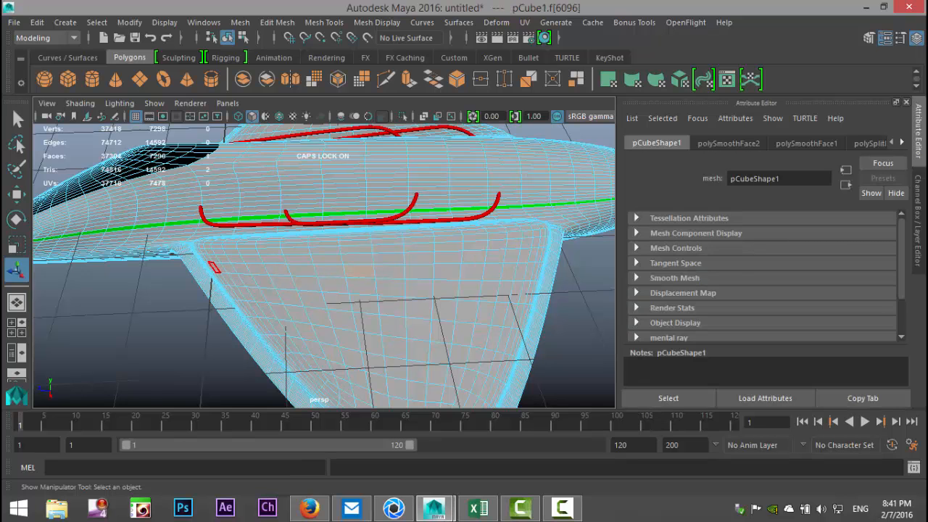
scroll(214, 268, up, 4)
alt+middle_drag(210, 270, 293, 290)
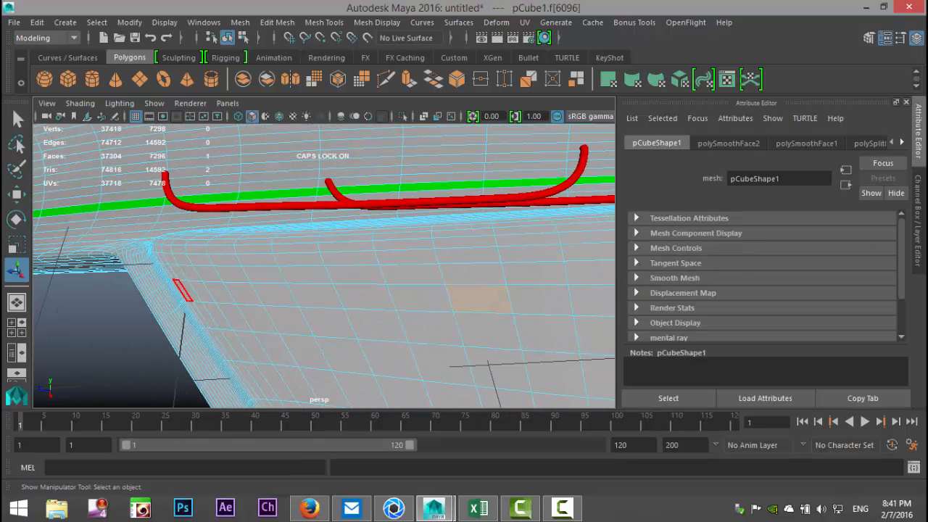
click(182, 291)
alt+middle_drag(327, 322, 8, 305)
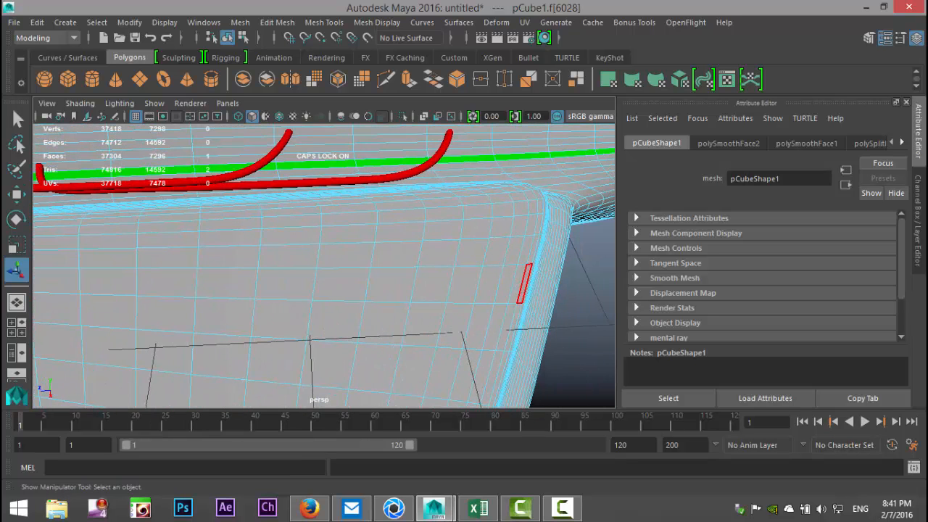
scroll(488, 284, down, 5)
alt+middle_drag(489, 284, 558, 272)
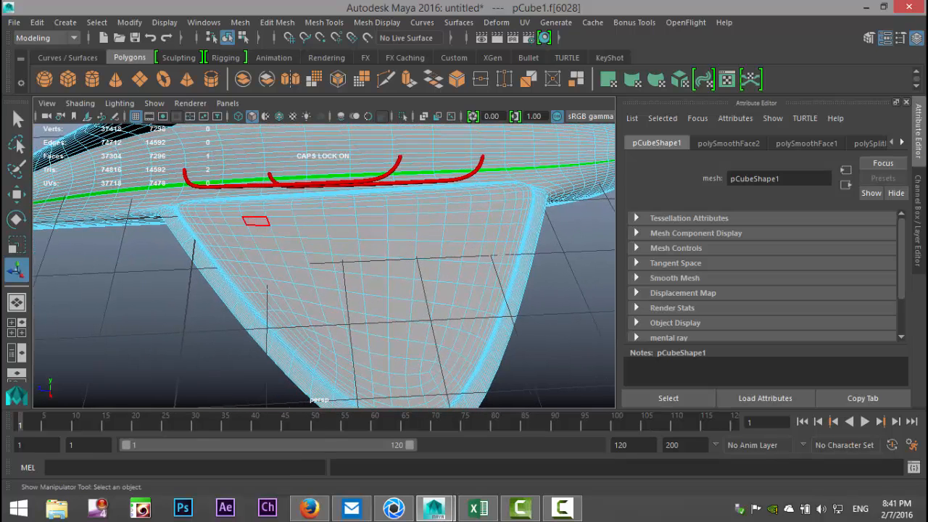
shift+click(457, 218)
shift+double_click(457, 218)
shift+double_click(480, 206)
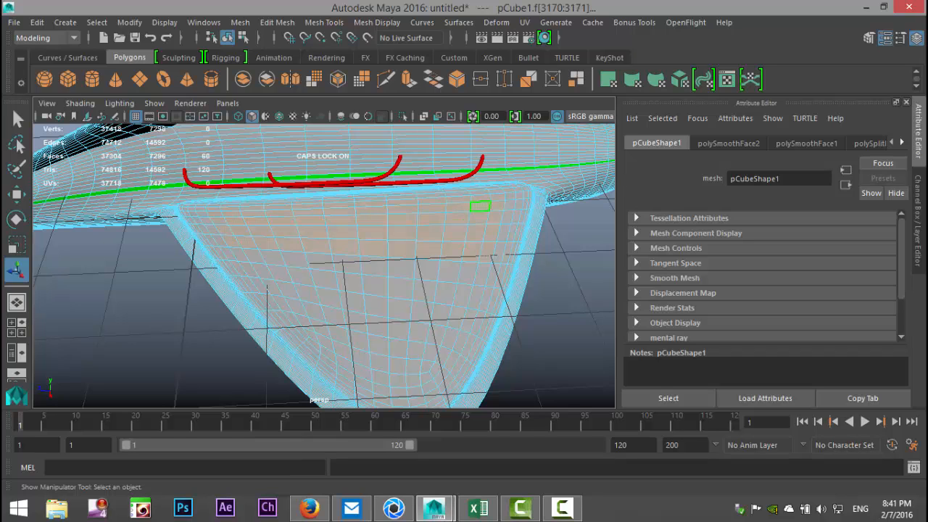
- Grow the face selection repeatedly until it covers the entire raised wing panel
key(shift+period)
key(shift+period)
key(shift+period)
key(shift+period)
key(shift+period)
key(shift+period)
- Assign a new Lambert material in magenta to the selected wing panel faces
alt+drag(480, 206, 516, 159)
right_drag(412, 214, 413, 451)
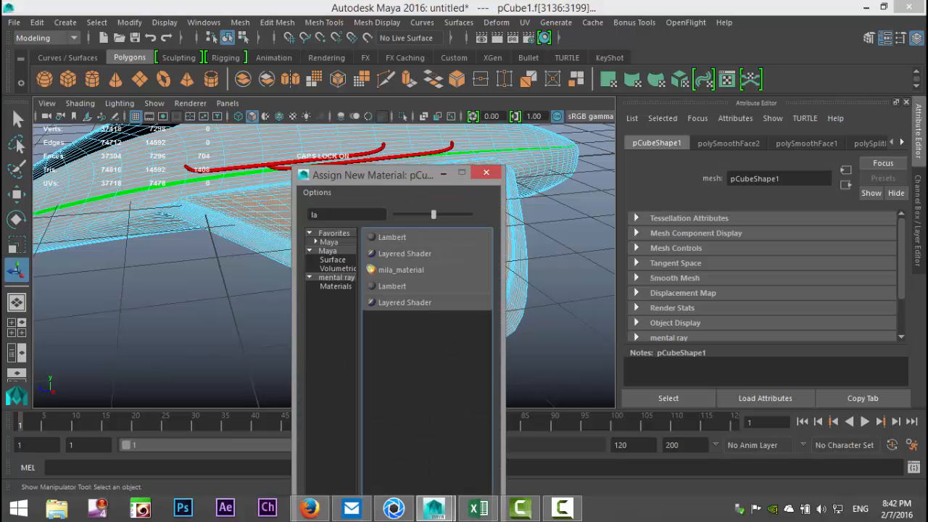
click(392, 237)
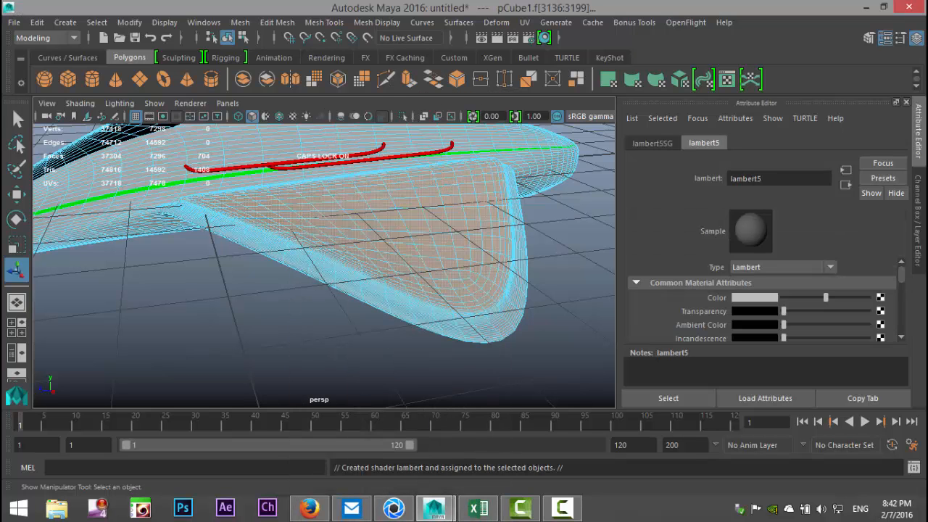
click(755, 298)
click(776, 258)
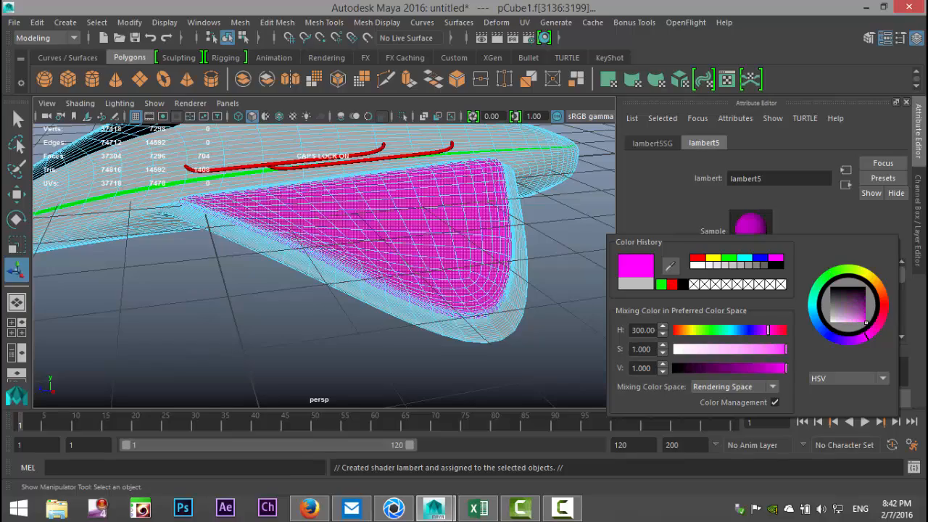
click(565, 305)
- Try to select the other wing's raised panel by selecting a row of faces and growing the selection repeatedly
alt+drag(326, 261, 406, 250)
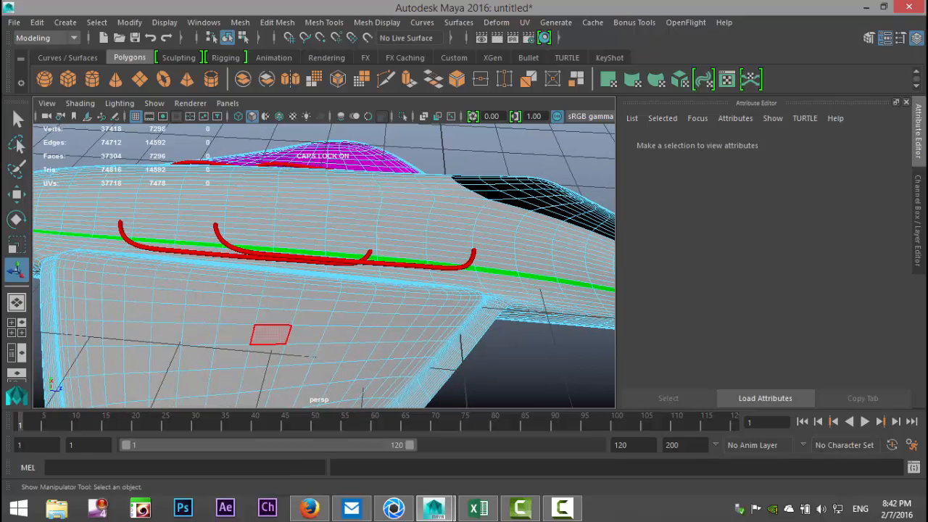
double_click(199, 333)
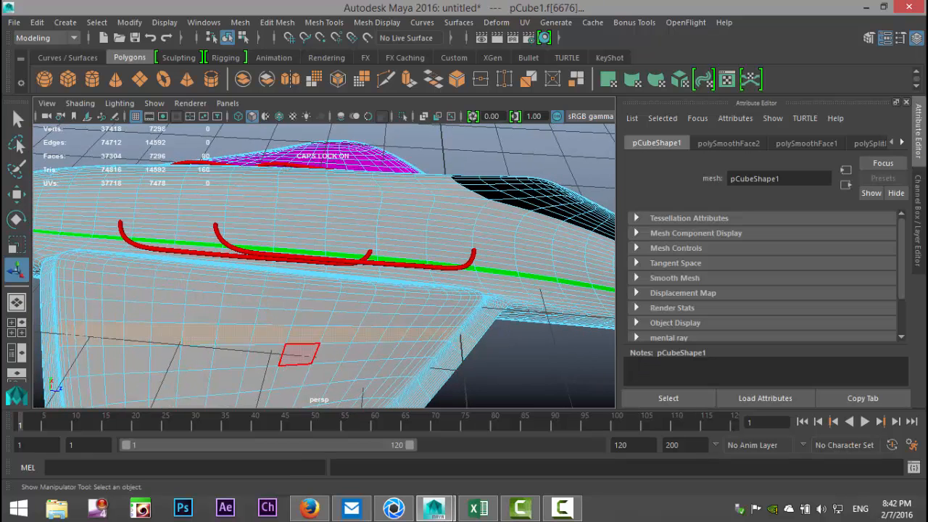
key(shift+period)
key(shift+period)
key(shift+period)
key(shift+period)
key(shift+period)
key(shift+period)
key(shift+period)
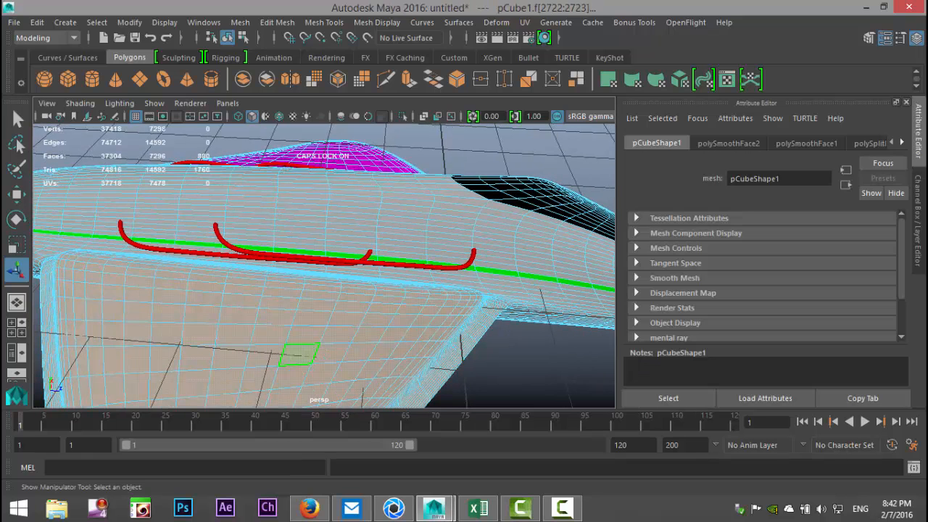
alt+middle_drag(299, 354, 379, 191)
key(shift+period)
key(shift+period)
key(shift+period)
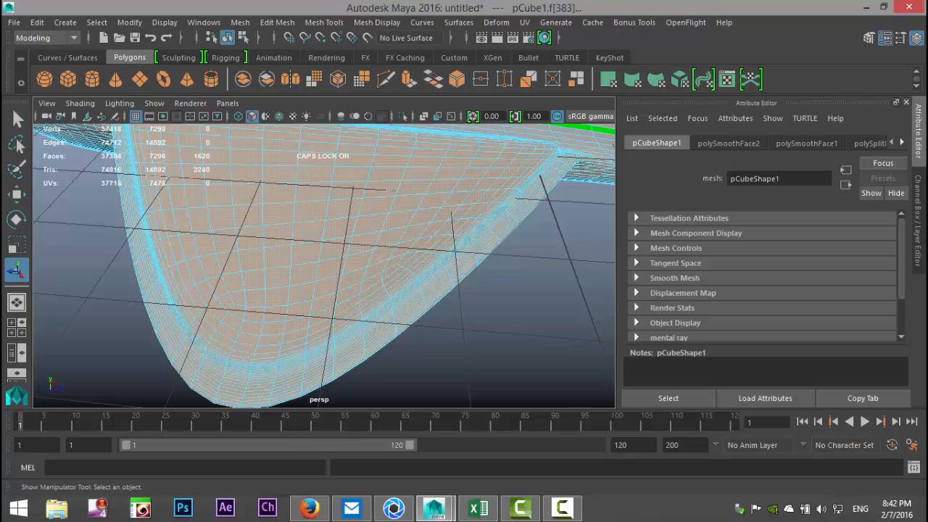
- Undo the face selection and its growth on the second wing
alt+drag(323, 266, 508, 240)
key(ctrl+z)
key(ctrl+z)
key(ctrl+z)
key(ctrl+z)
key(ctrl+z)
key(ctrl+z)
key(ctrl+z)
key(ctrl+z)
key(ctrl+z)
key(ctrl+z)
key(ctrl+z)
key(ctrl+z)
key(ctrl+z)
- Select a single row of faces across the second wing's raised panel near the fuselage, in wireframe display
alt+drag(326, 261, 381, 207)
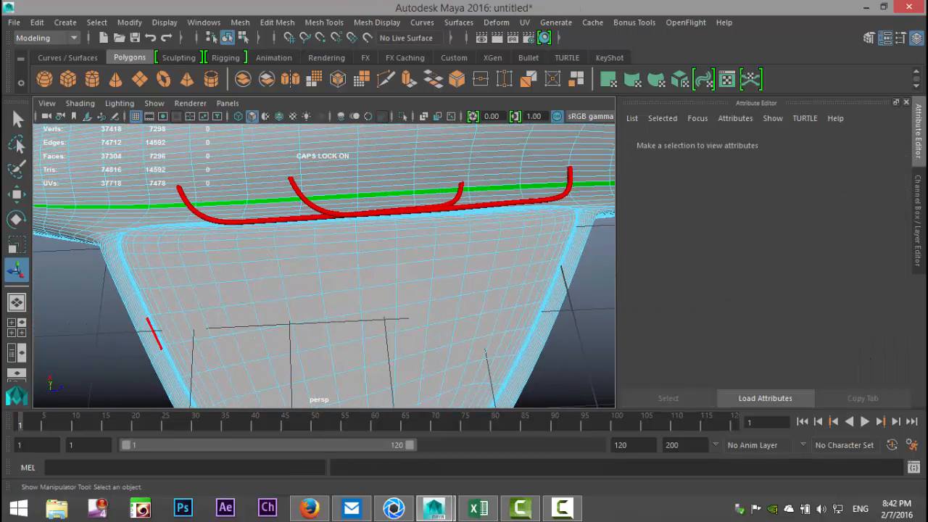
click(147, 301)
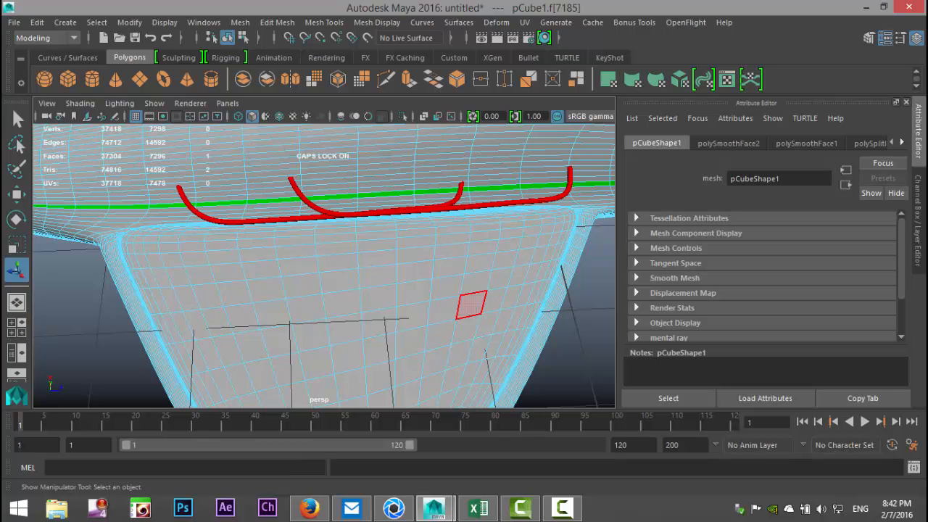
key(4)
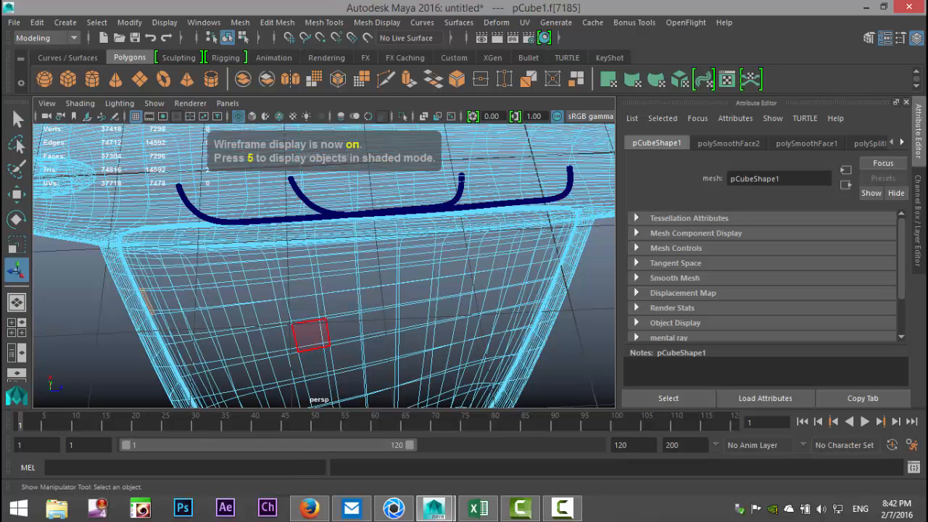
key(Caps_Lock)
double_click(557, 252)
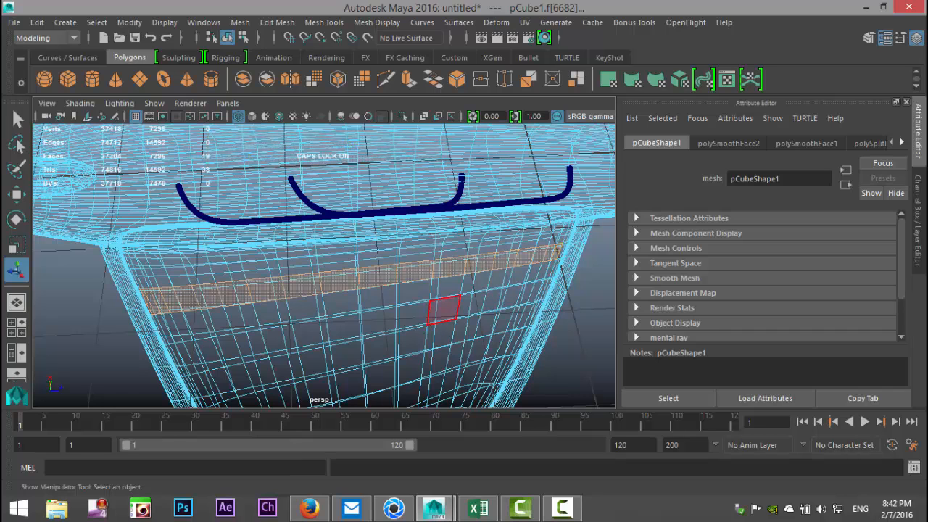
- Grow the face selection repeatedly until it covers the second wing's entire raised panel
key(shift+period)
key(shift+period)
key(shift+period)
key(shift+period)
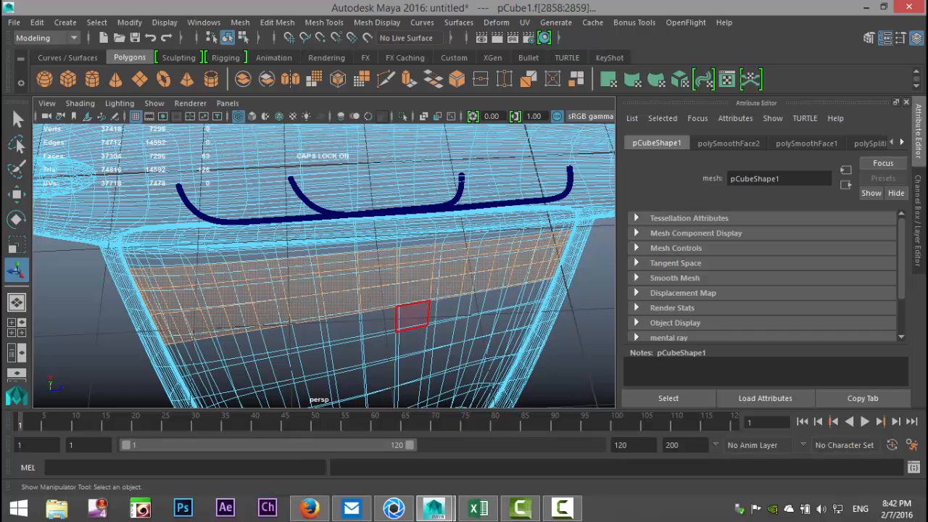
key(shift+period)
key(shift+period)
key(shift+period)
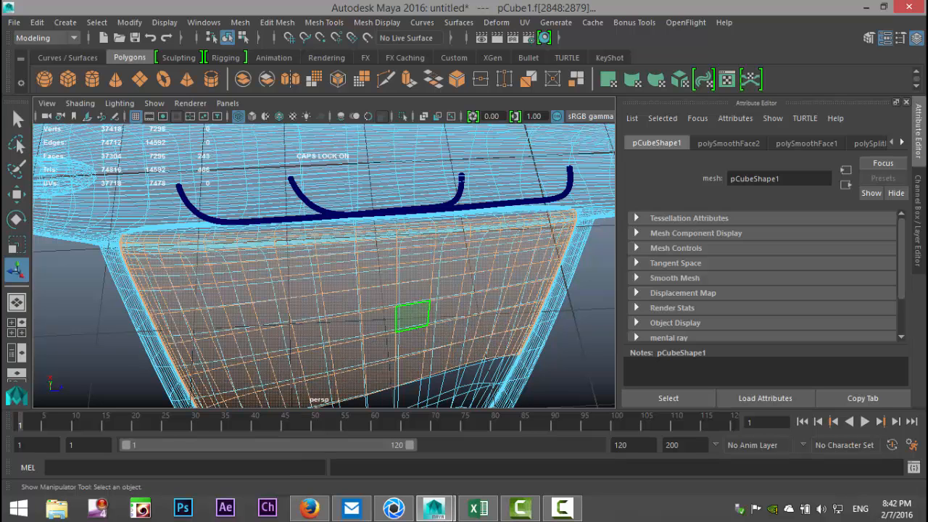
scroll(323, 265, down, 5)
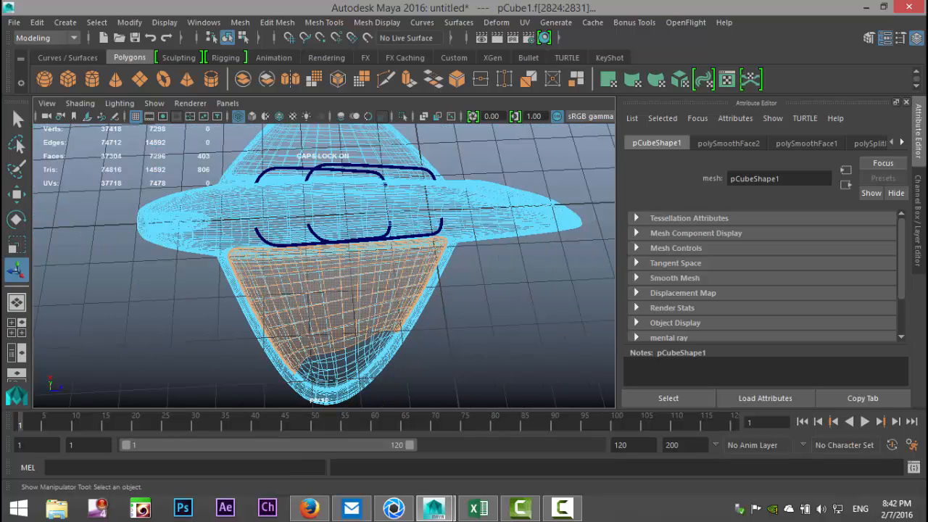
key(shift+period)
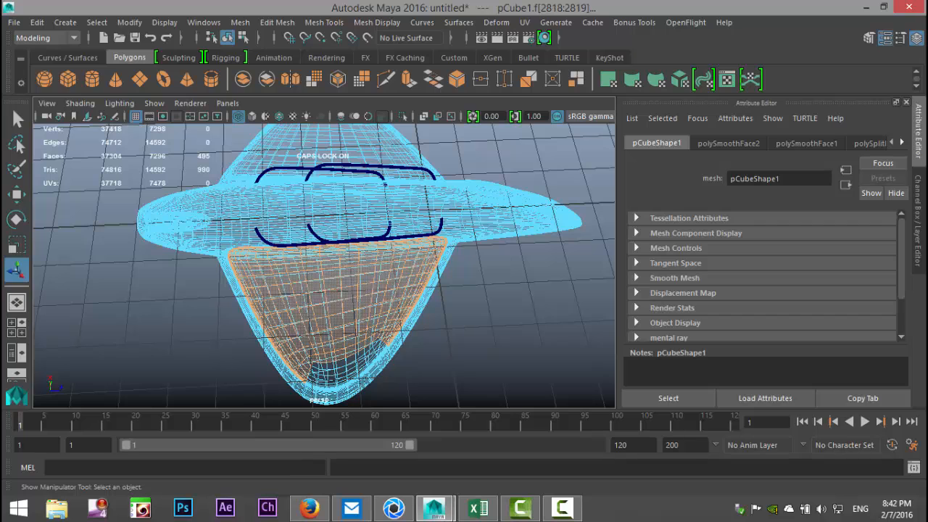
key(shift+period)
key(shift+period)
key(shift+period)
key(shift+period)
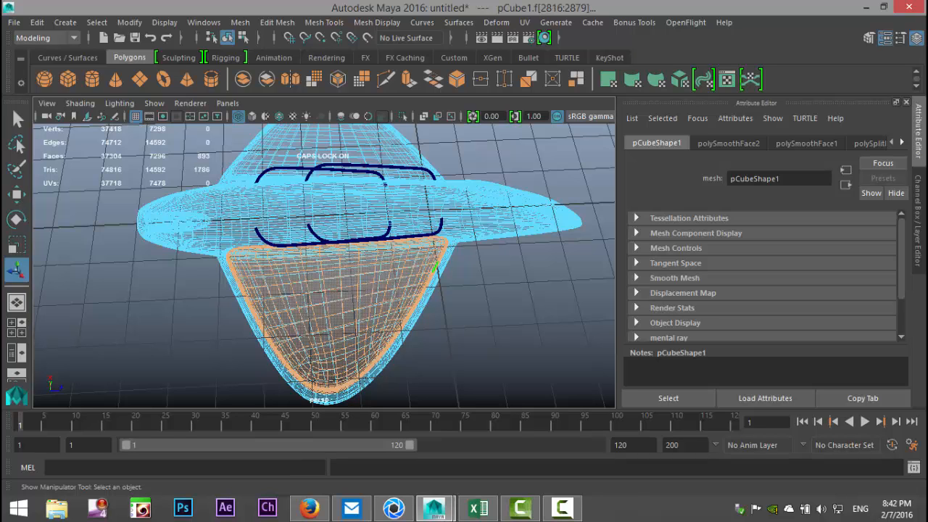
- Return to shaded display and assign the existing magenta material lambert5 to the selected wing panel faces
key(5)
mouse_move(355, 123)
right_down()
mouse_move(341, 304)
mouse_move(348, 465)
mouse_move(351, 479)
mouse_move(449, 492)
right_up()
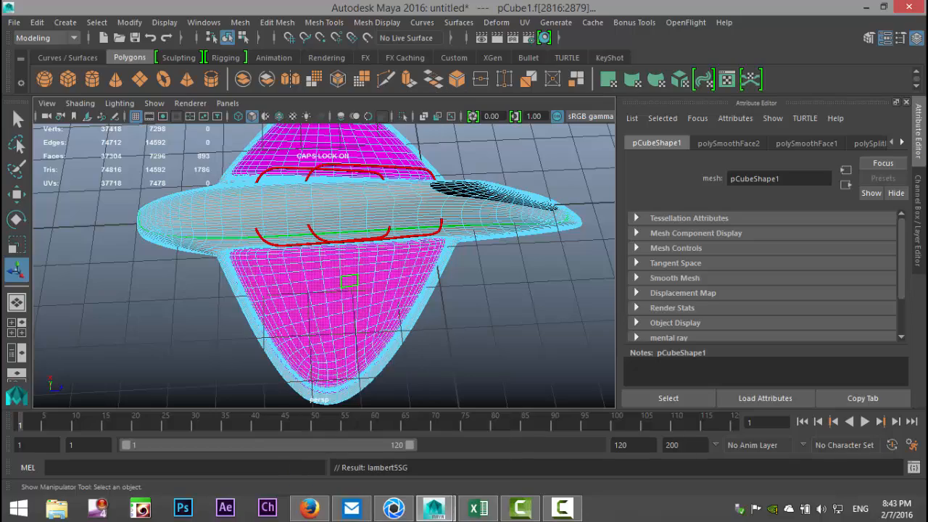
scroll(323, 265, down, 3)
alt+drag(406, 254, 173, 178)
alt+middle_drag(290, 218, 315, 213)
scroll(349, 262, up, 5)
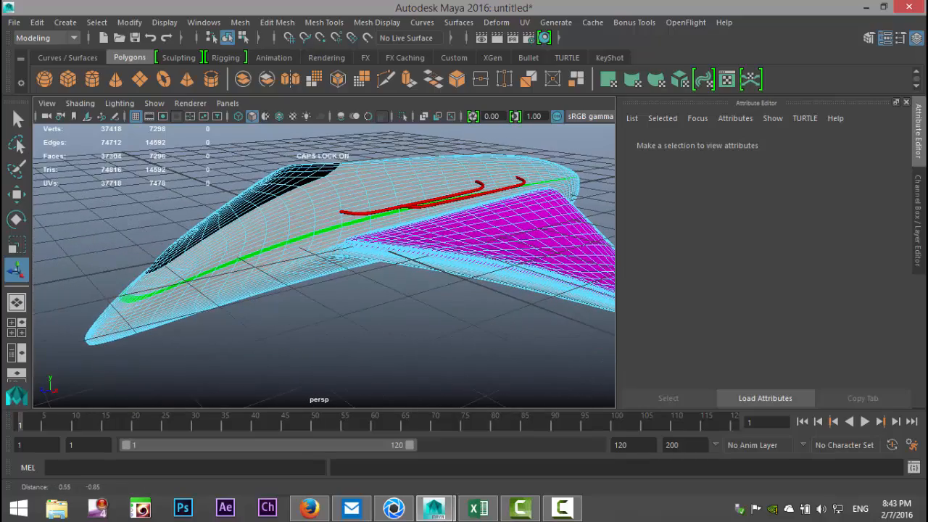
- Select all of the spaceship's parts in object mode and open the Export Selection dialog
alt+drag(290, 217, 330, 287)
scroll(325, 254, down, 3)
scroll(325, 264, down, 4)
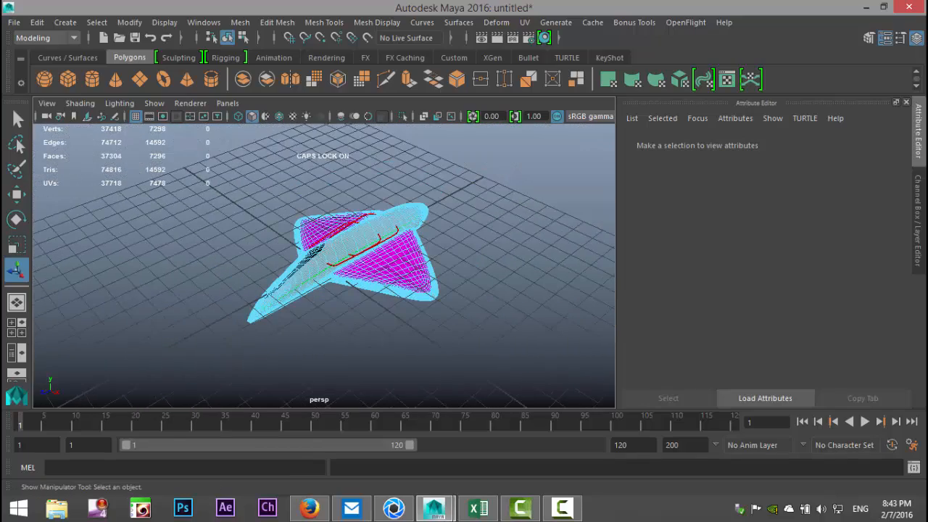
drag(197, 172, 510, 403)
right_drag(342, 176, 466, 95)
drag(197, 119, 482, 402)
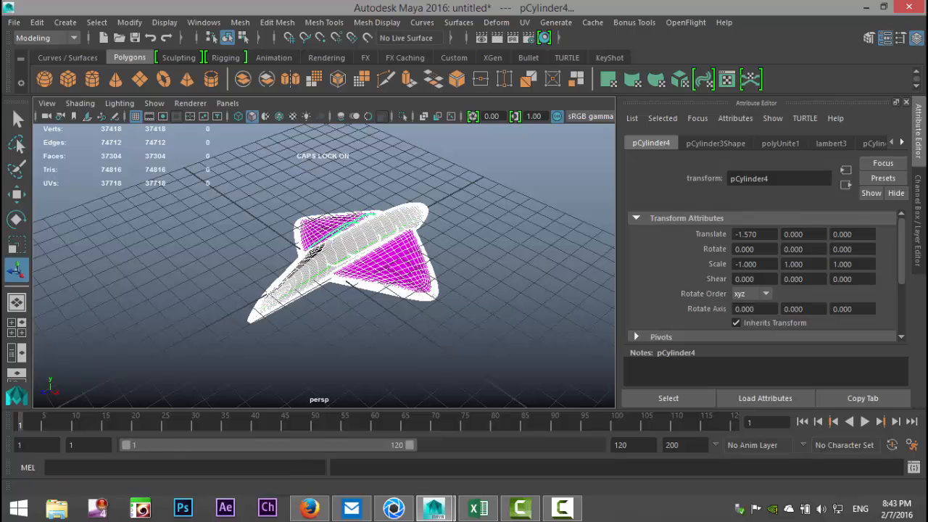
click(14, 22)
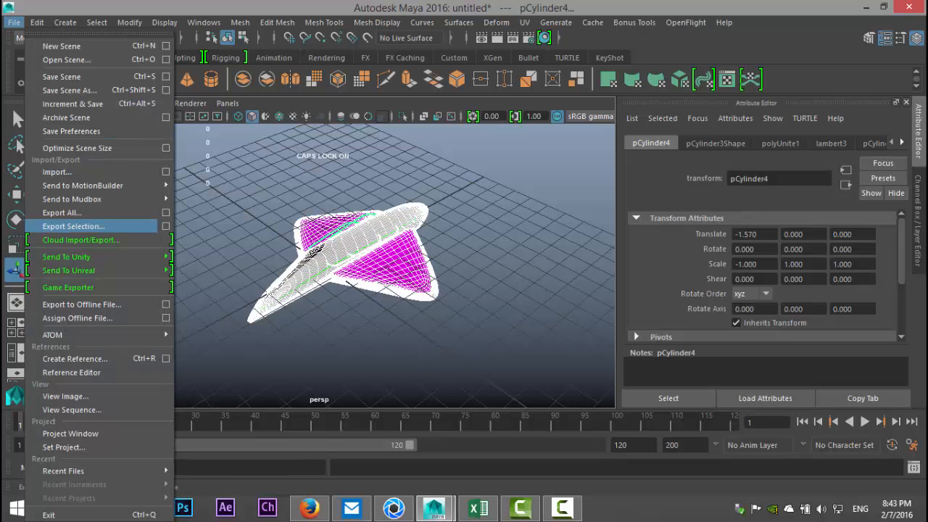
click(73, 226)
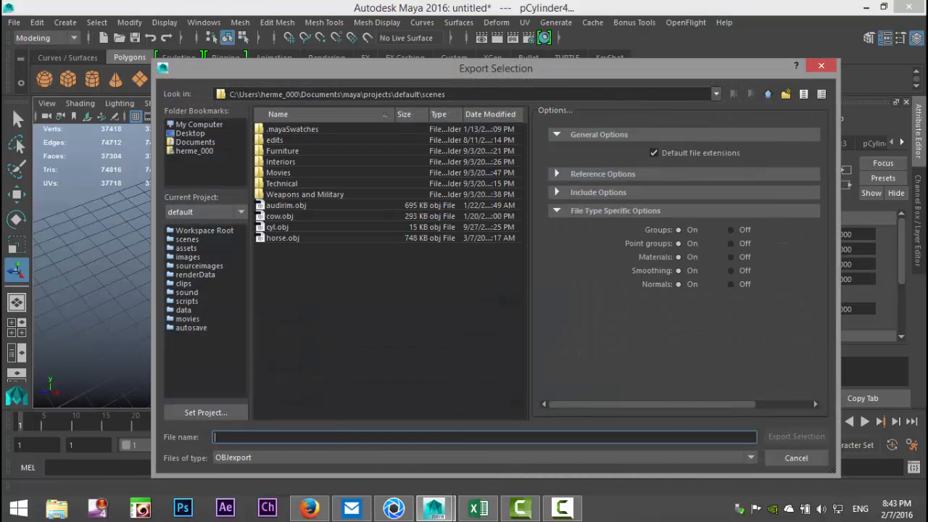
text(sPACESHIP)
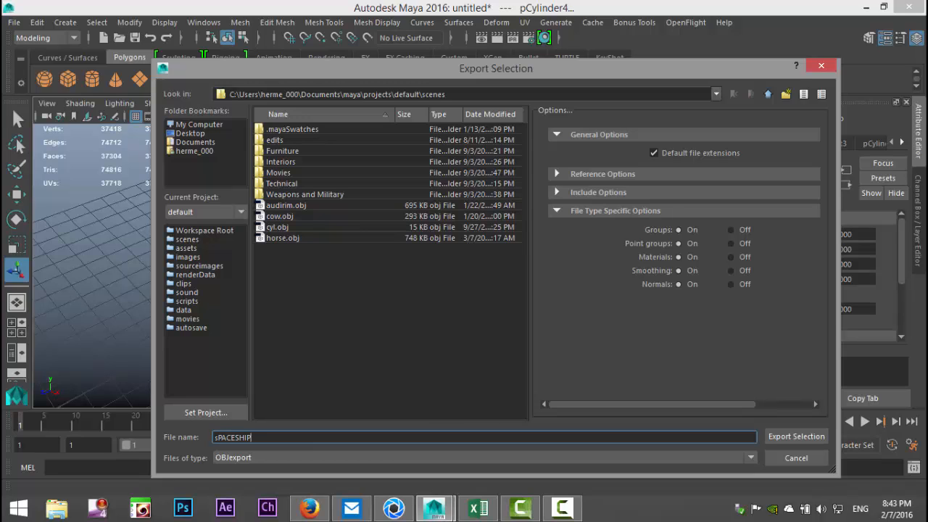
key(BackSpace)
key(BackSpace)
key(BackSpace)
key(BackSpace)
key(BackSpace)
key(BackSpace)
key(BackSpace)
key(BackSpace)
key(BackSpace)
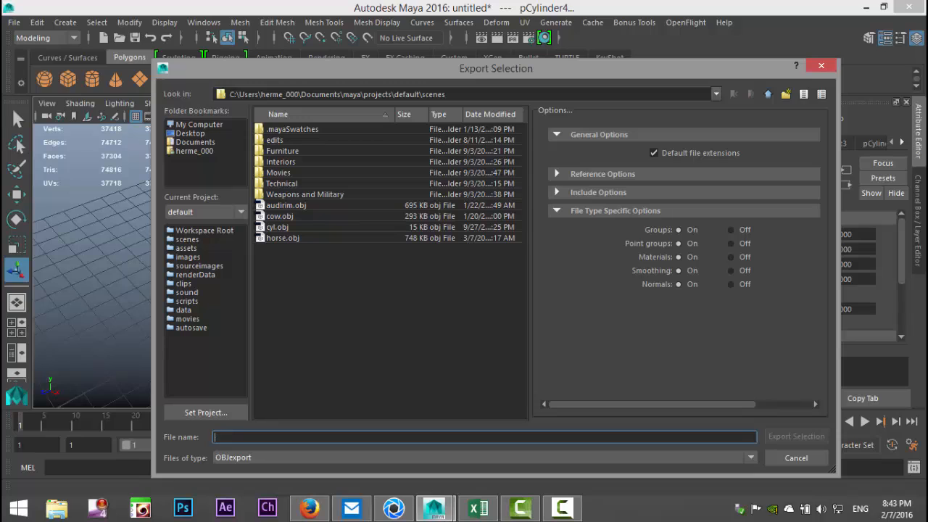
- Export the selected parts to the Desktop as an OBJ file named SpaceshipOBJ
text(Spaces)
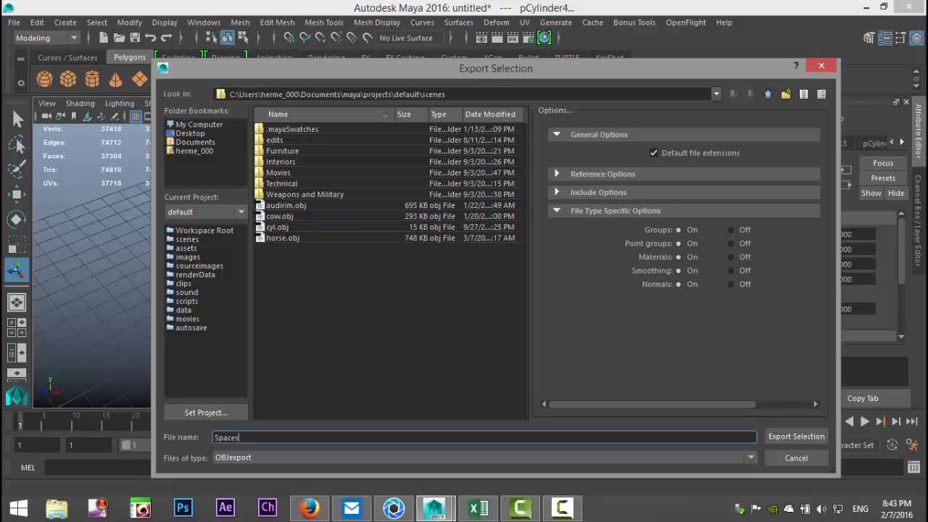
text(hipOBJ)
click(190, 134)
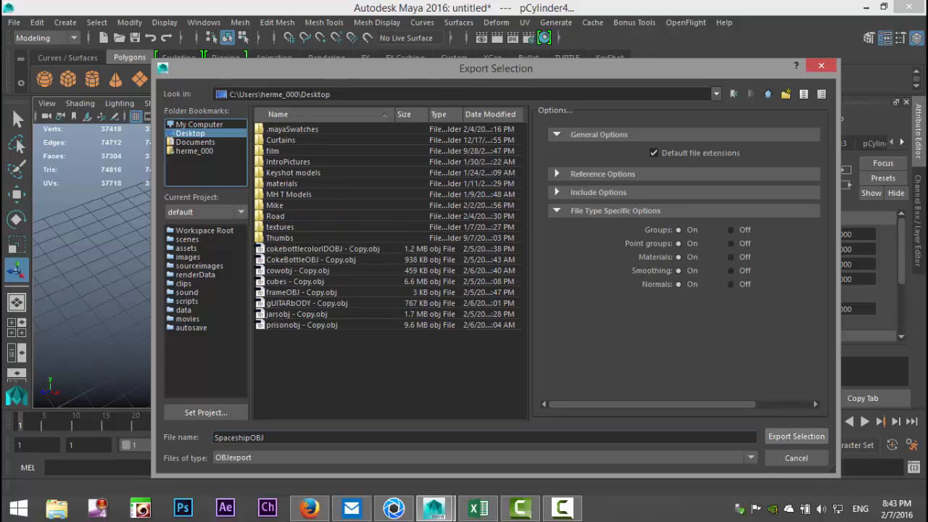
click(797, 436)
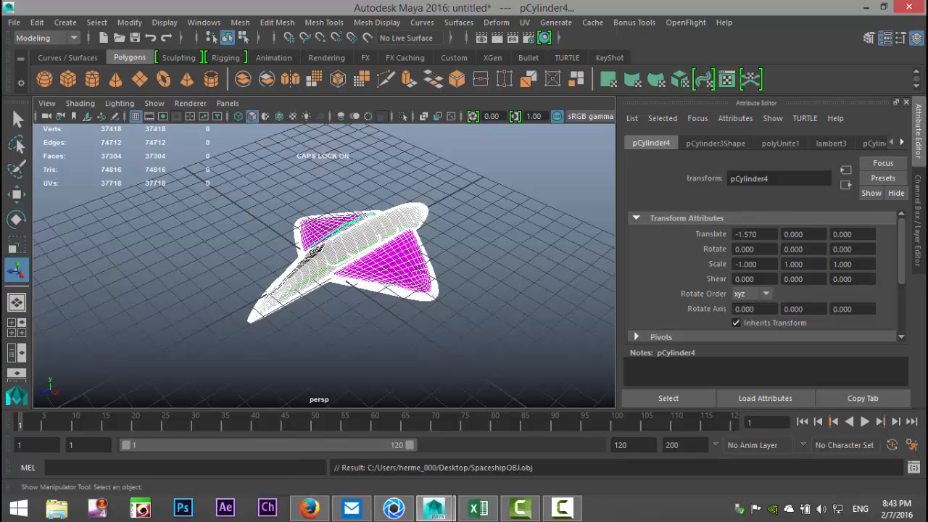
- Switch to KeyShot and import SpaceshipOBJ.obj from the Desktop with the default import settings
key(alt+Tab)
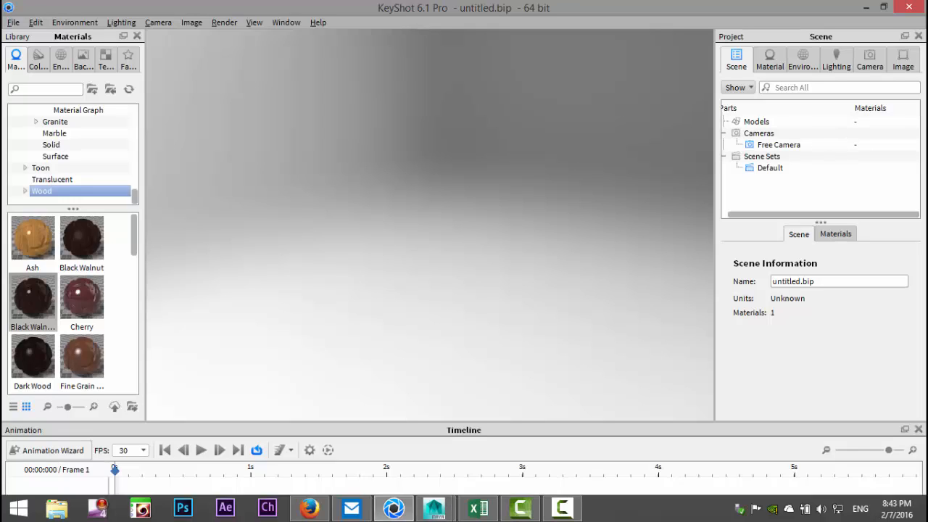
click(13, 22)
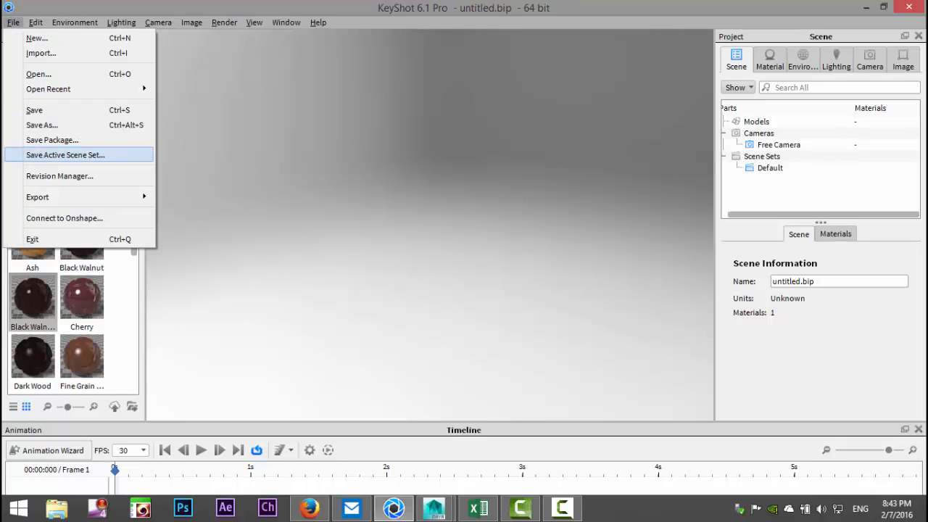
click(40, 53)
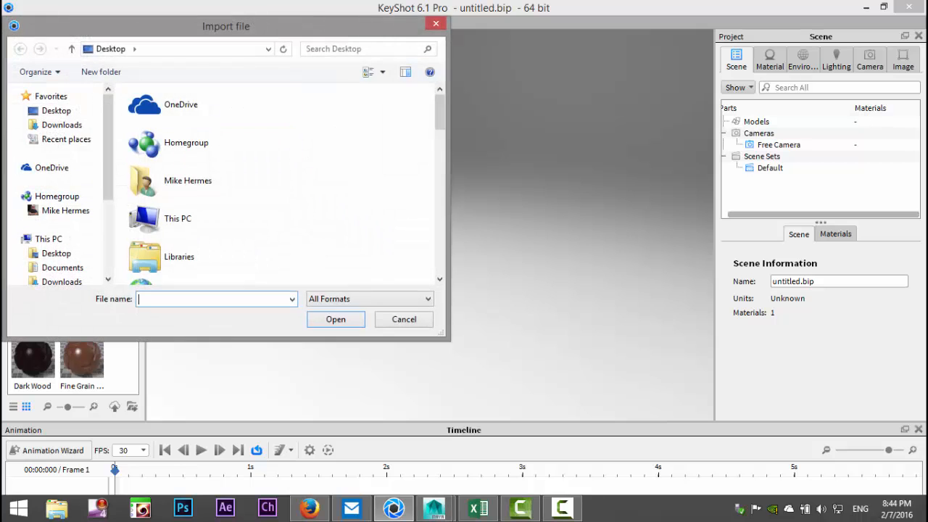
scroll(282, 184, down, 6)
drag(441, 238, 441, 257)
click(210, 267)
click(335, 319)
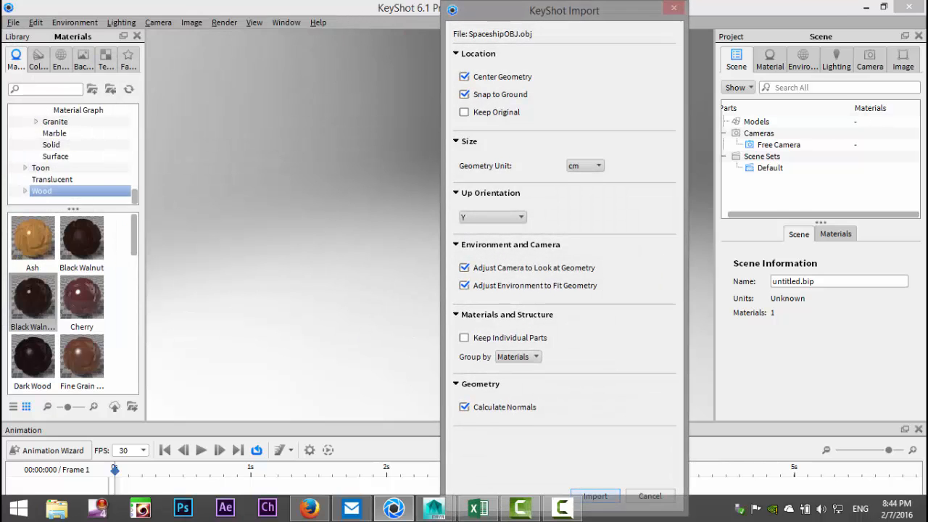
click(596, 496)
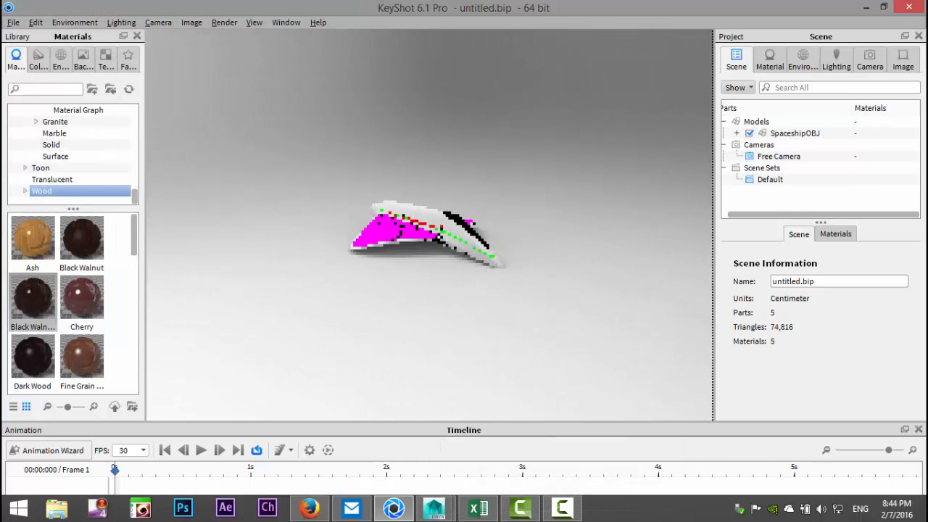
- Apply the first dark Glass Dense material from the Color Density glass category to the black cockpit
drag(406, 217, 431, 297)
middle_drag(432, 298, 406, 250)
drag(406, 250, 402, 228)
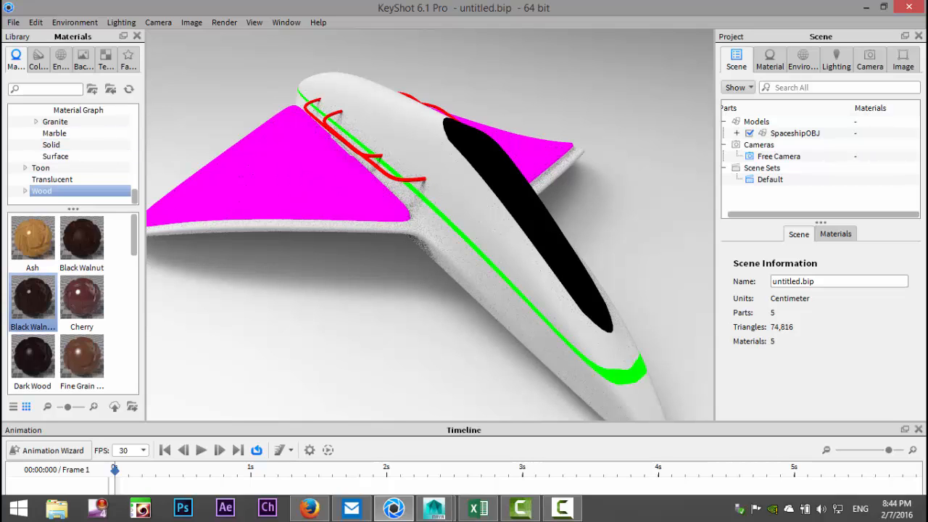
scroll(73, 153, up, 8)
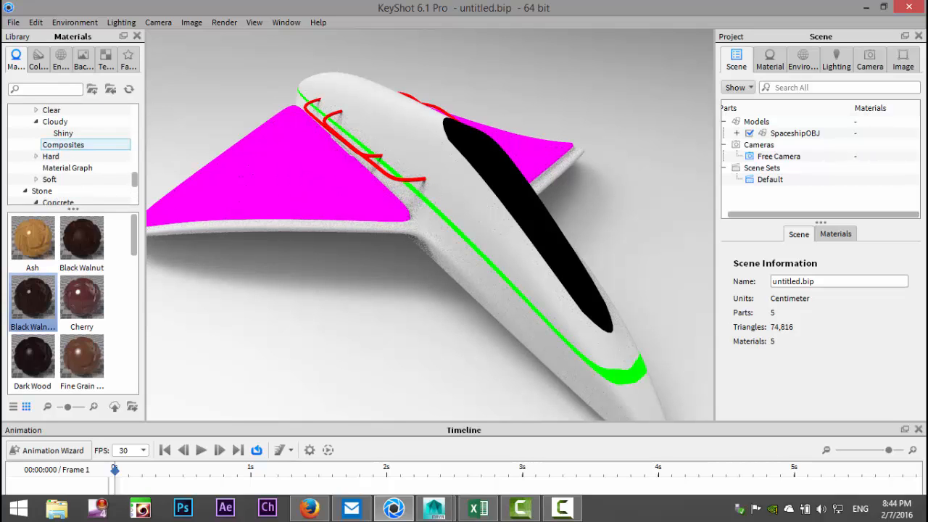
scroll(73, 152, up, 10)
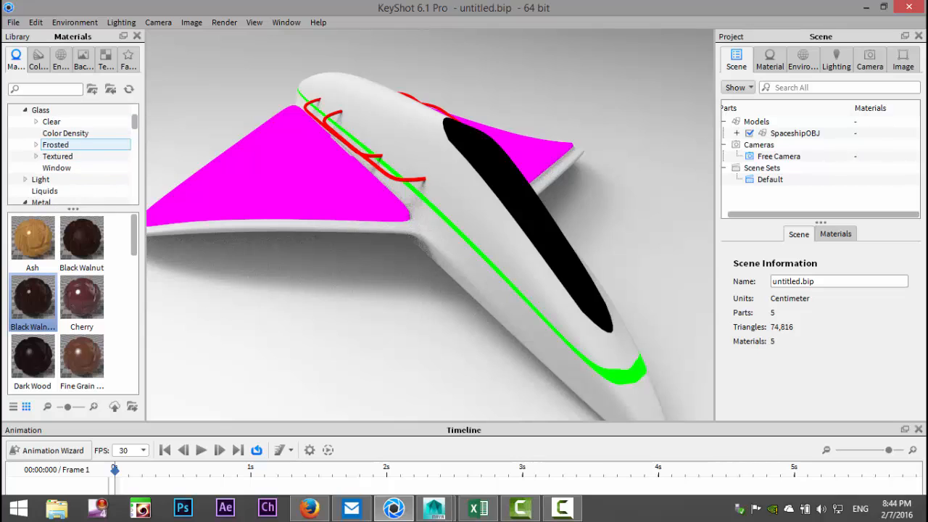
scroll(73, 156, down, 3)
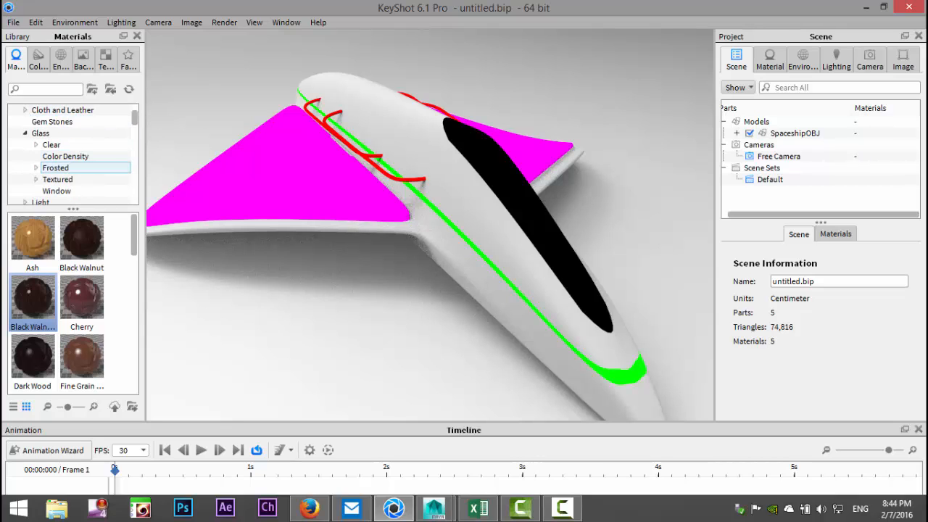
click(65, 156)
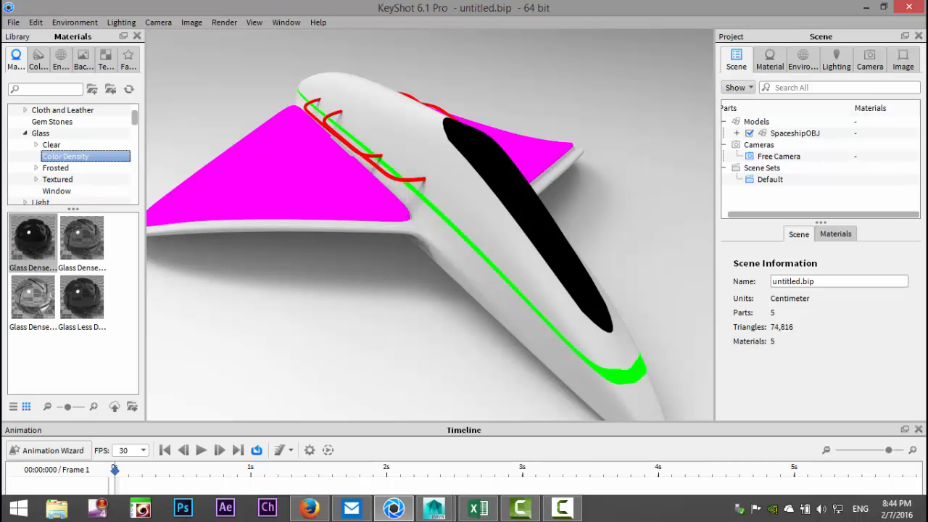
drag(33, 240, 524, 218)
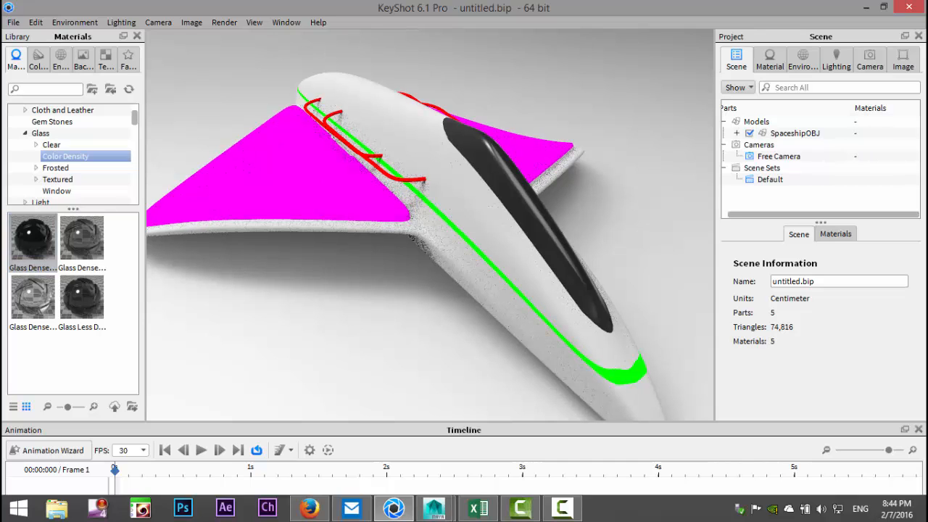
- Apply the Silva_745532 Axalta paint material to the spaceship's white body
scroll(73, 144, down, 2)
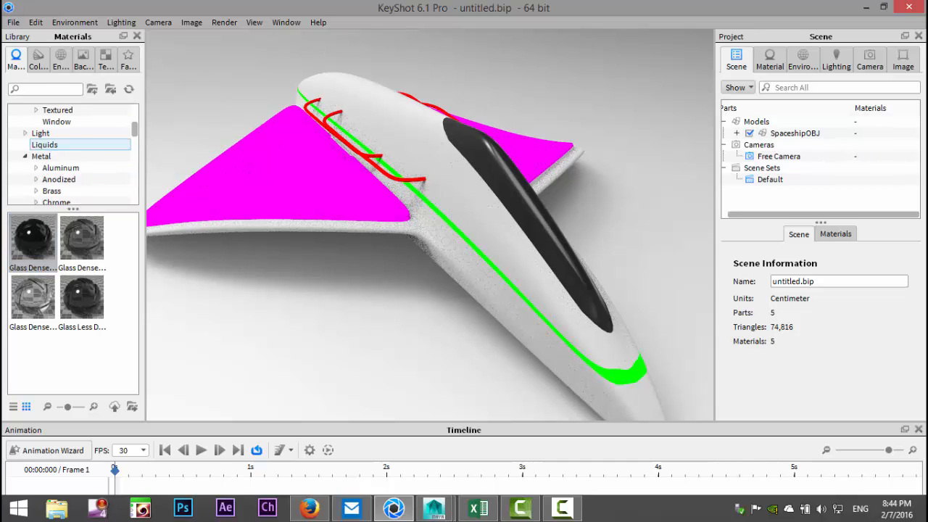
scroll(73, 144, down, 2)
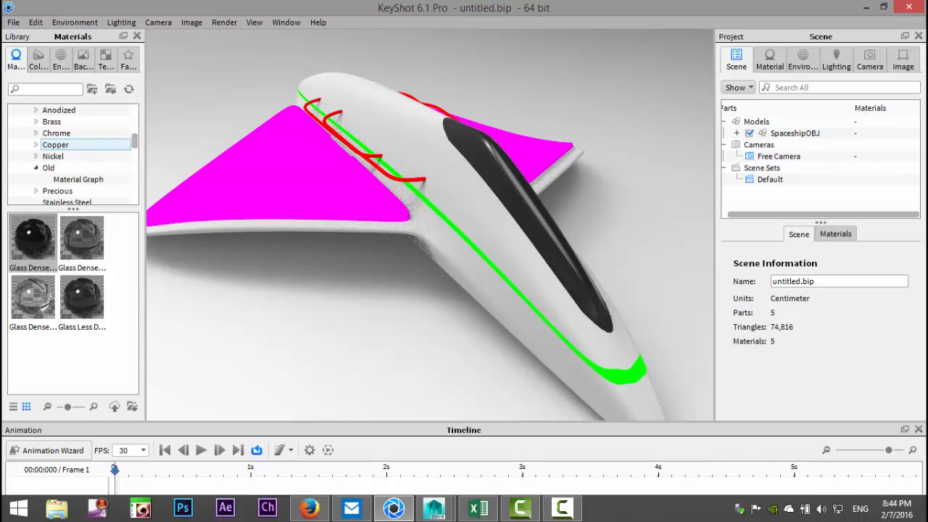
scroll(72, 145, down, 1)
scroll(73, 145, up, 6)
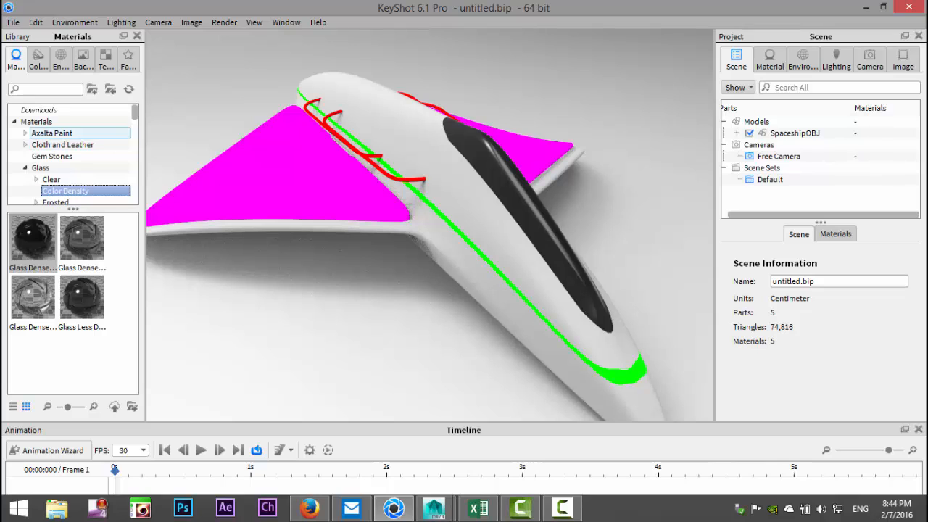
click(53, 134)
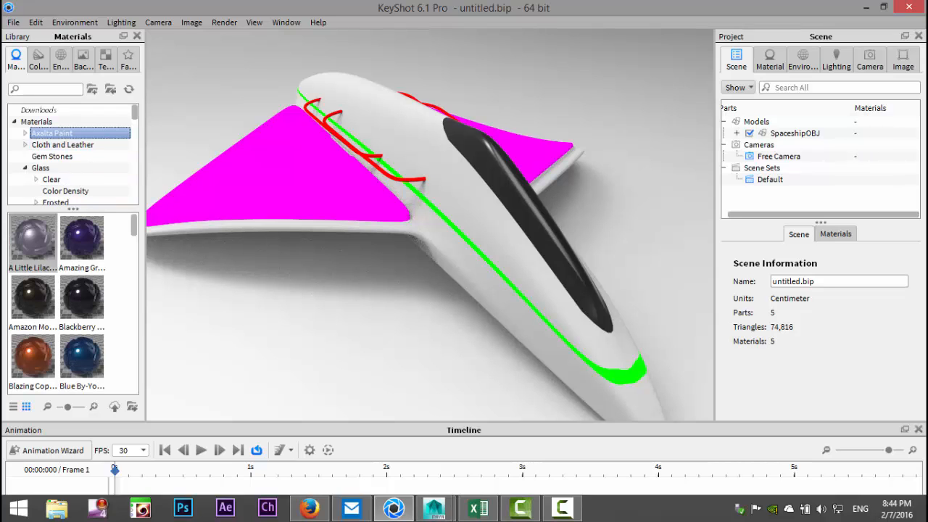
mouse_move(82, 298)
scroll(82, 297, down, 8)
scroll(82, 297, down, 10)
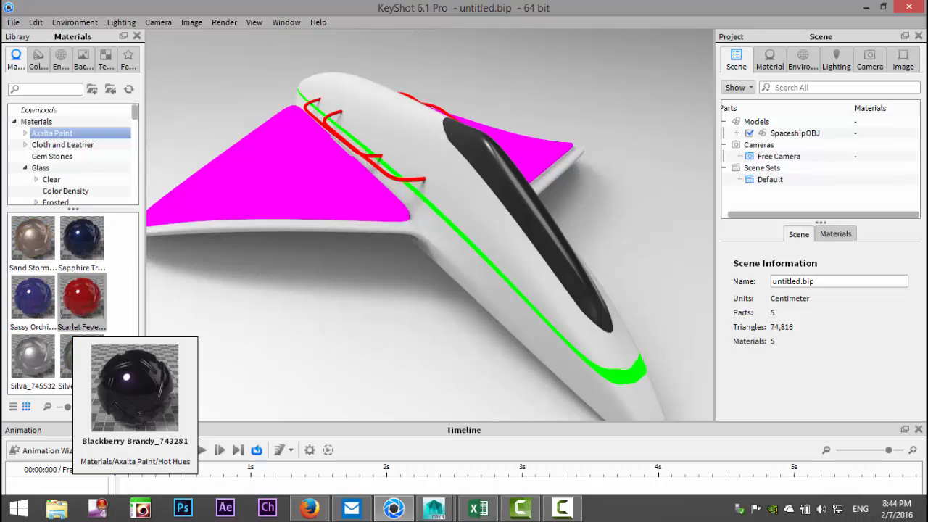
mouse_move(33, 355)
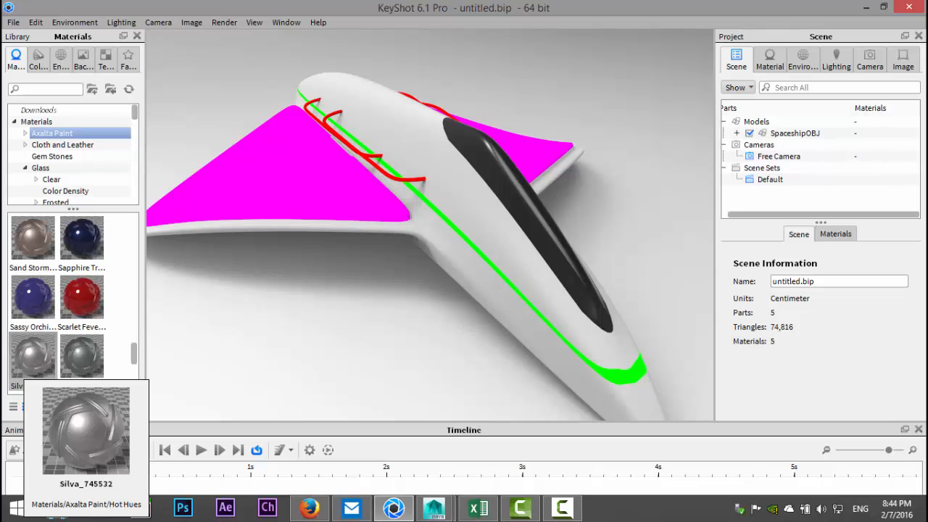
drag(32, 355, 493, 240)
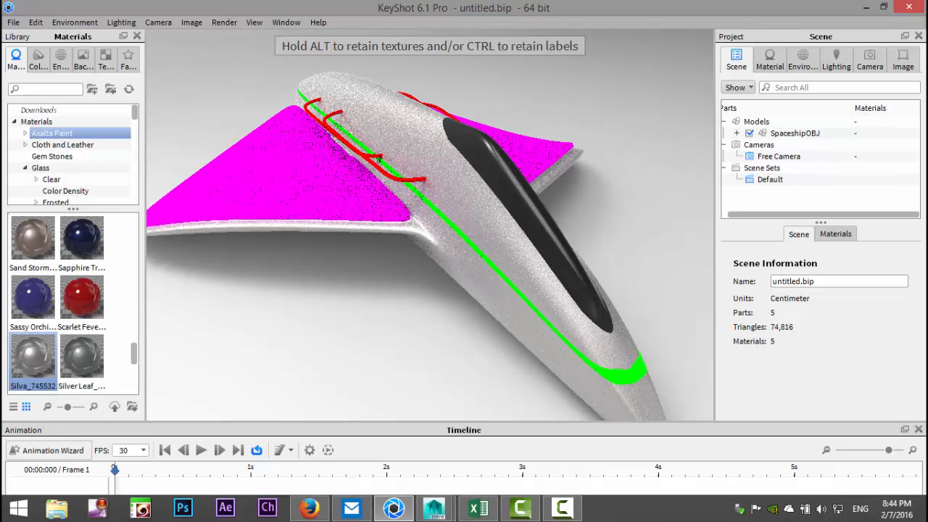
drag(493, 239, 493, 239)
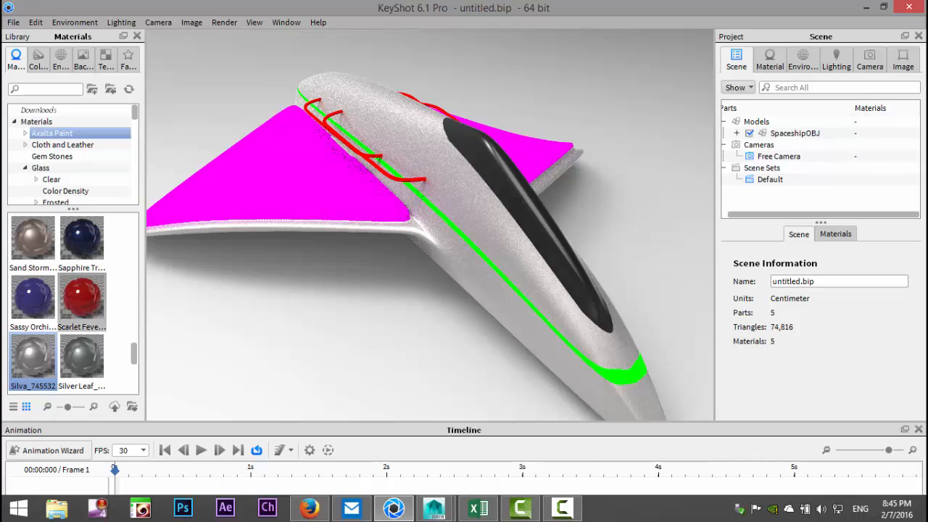
- Apply the Warped Speed Blue_745656 Axalta paint to the magenta wing panels and the green body stripe
scroll(82, 298, down, 3)
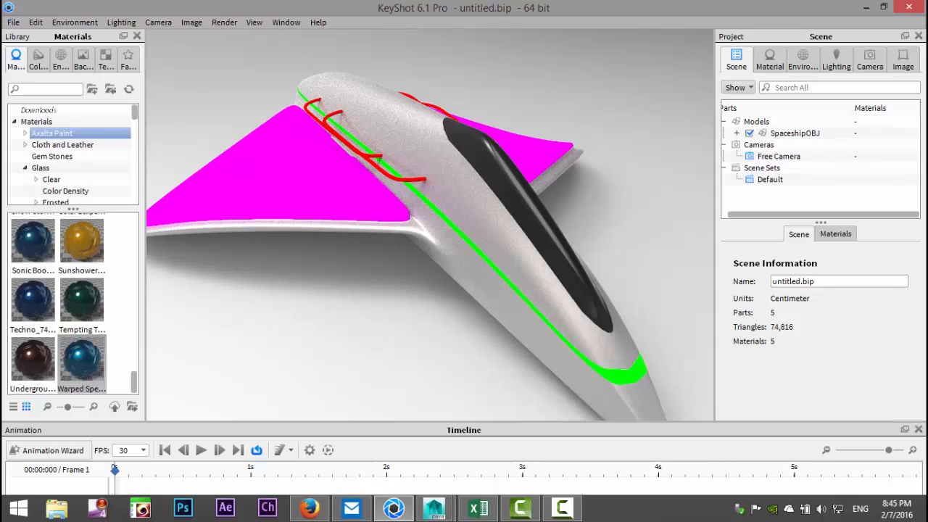
mouse_move(82, 359)
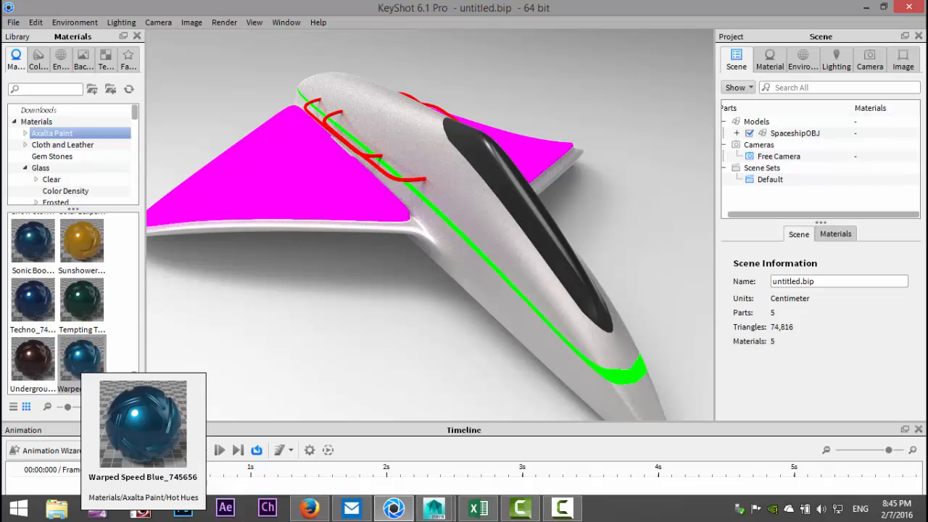
drag(82, 359, 290, 174)
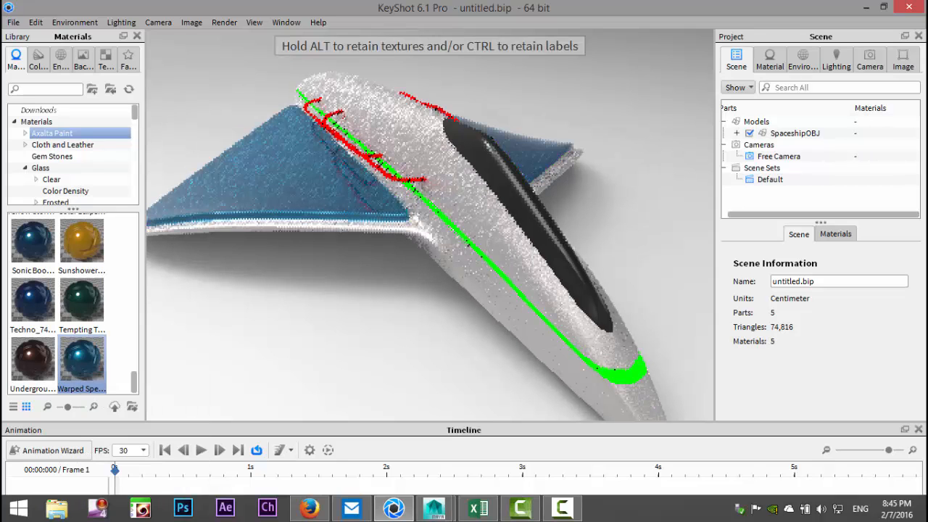
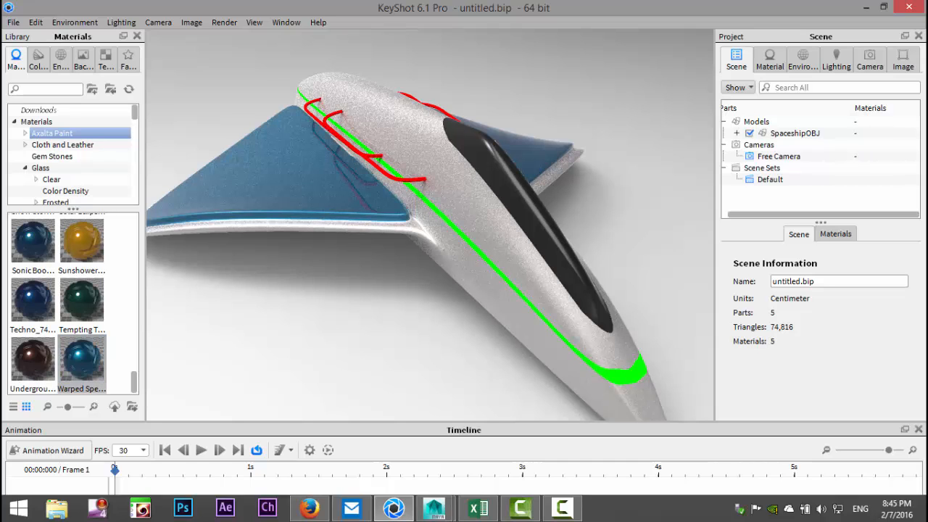
drag(82, 360, 232, 290)
drag(471, 234, 471, 233)
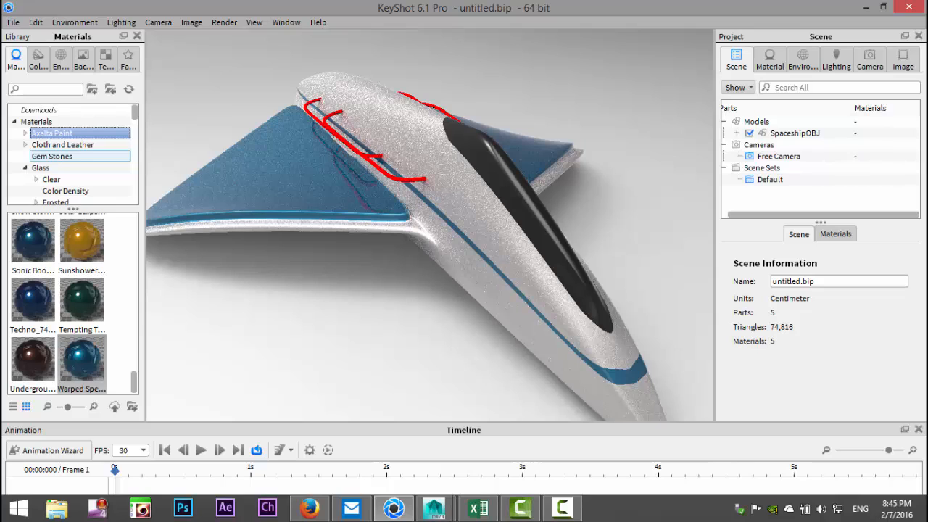
- Apply the textured Chrome Dots metal to the red pipes along the body and inspect them up close
scroll(73, 153, down, 3)
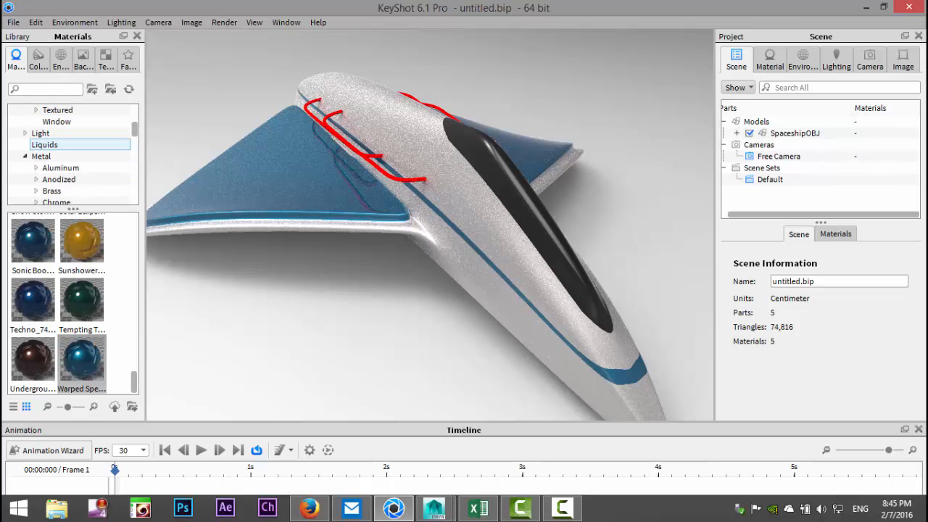
scroll(72, 156, down, 1)
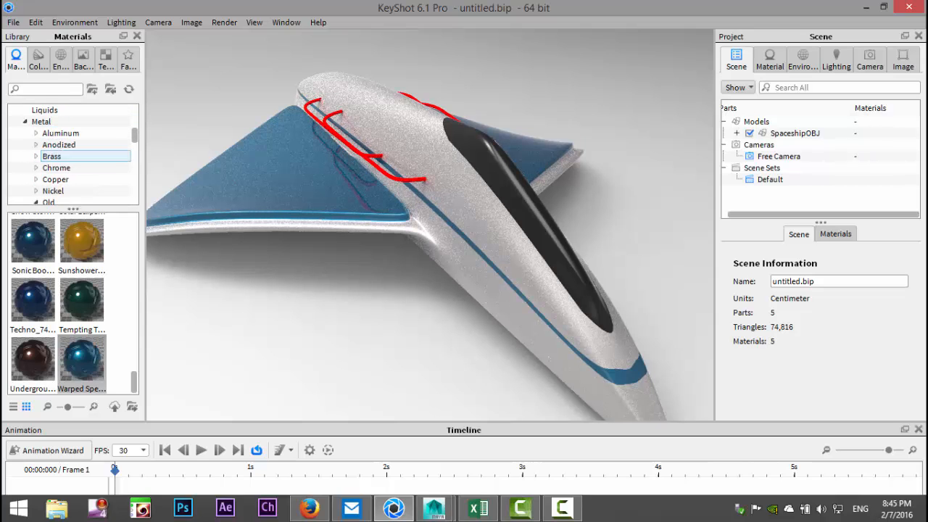
click(36, 168)
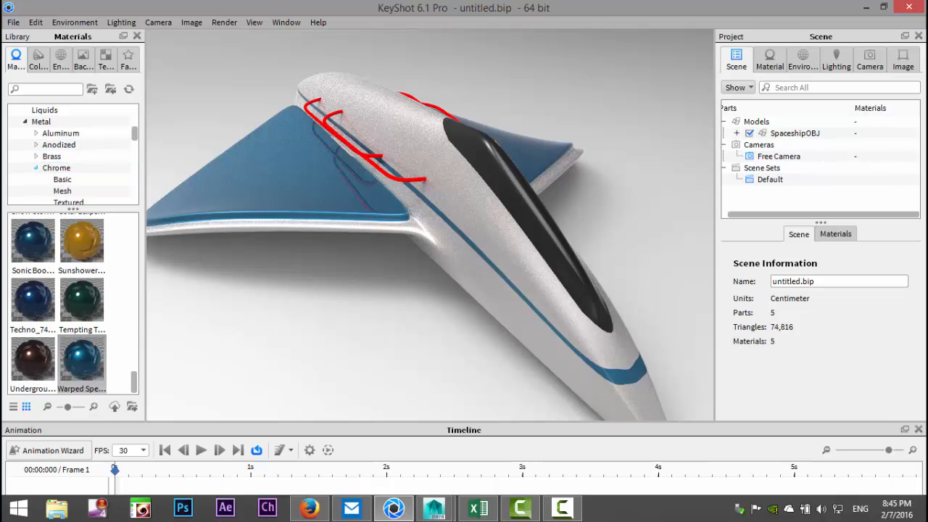
scroll(69, 171, down, 1)
click(72, 167)
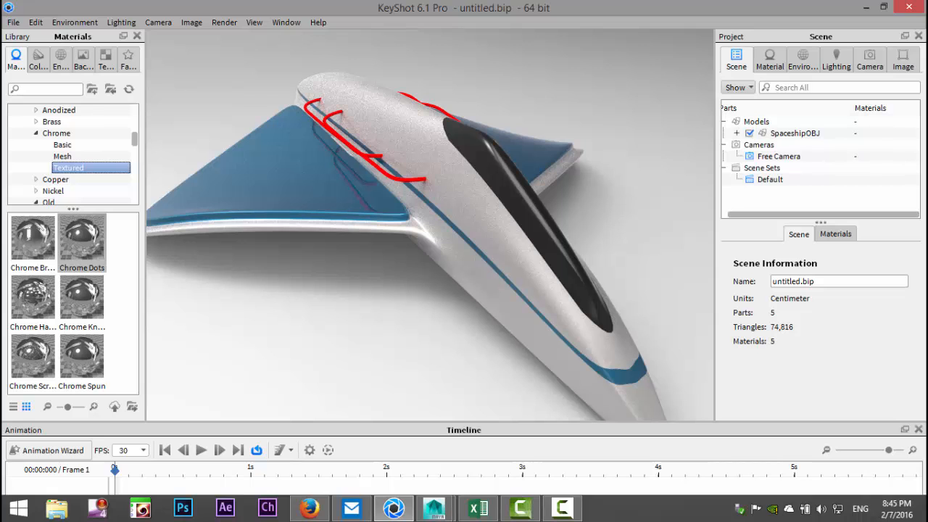
drag(82, 241, 348, 123)
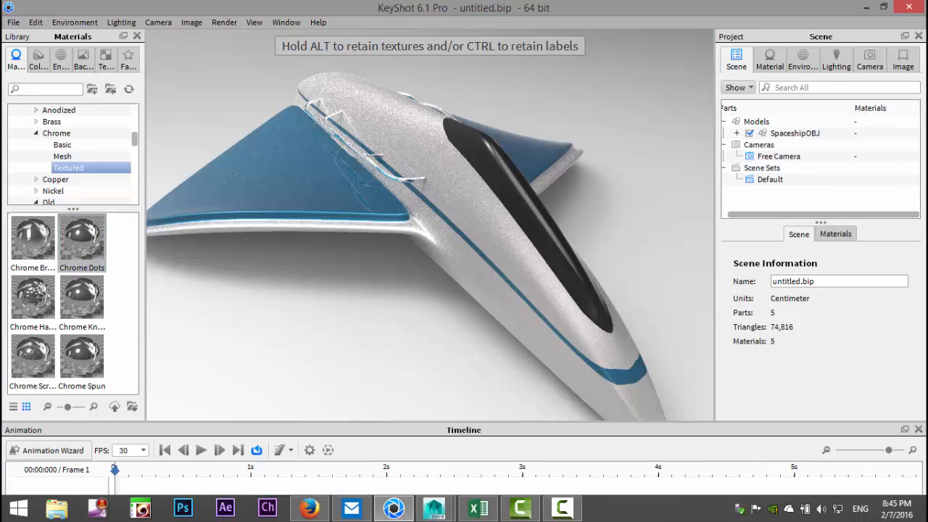
drag(348, 123, 348, 123)
scroll(428, 239, down, 3)
scroll(428, 239, up, 6)
scroll(427, 240, up, 3)
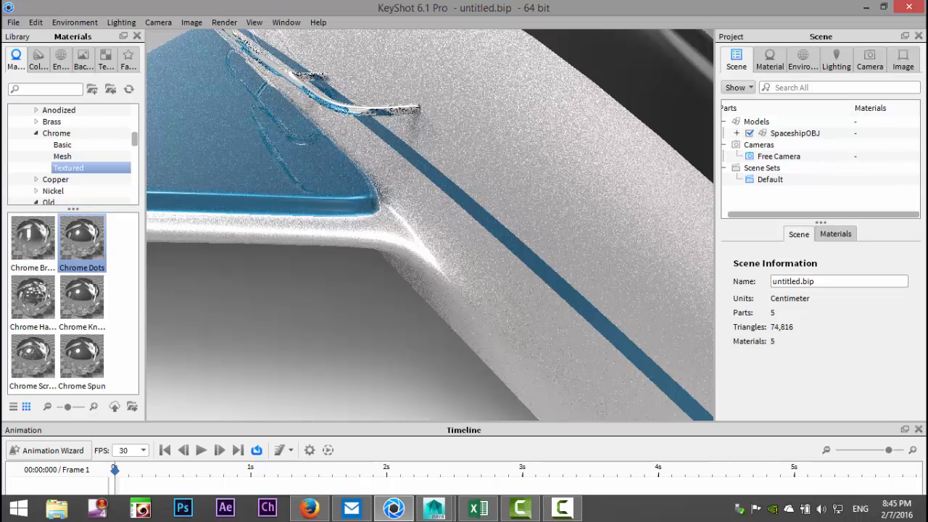
- Replace the pipes' material with the first metal in the Aluminum category and view the whole spaceship from its other side
scroll(72, 156, up, 1)
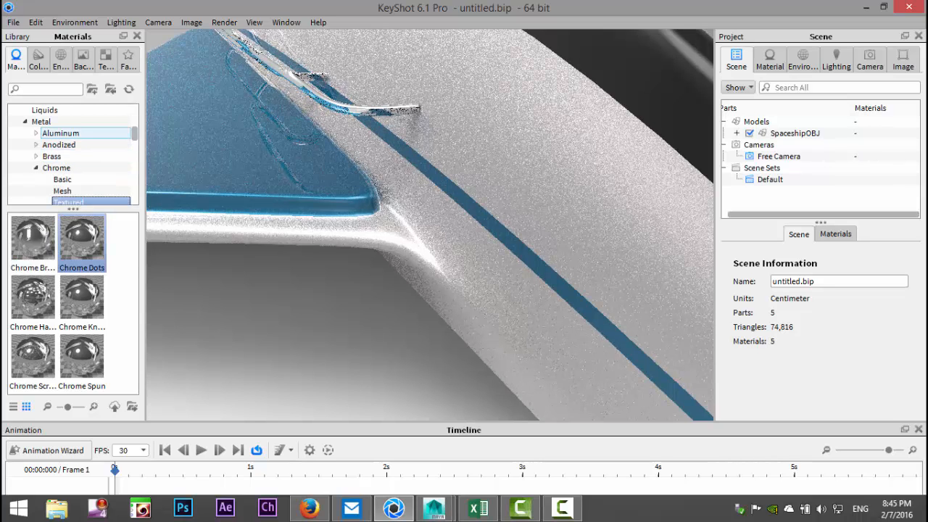
click(60, 132)
drag(32, 238, 435, 218)
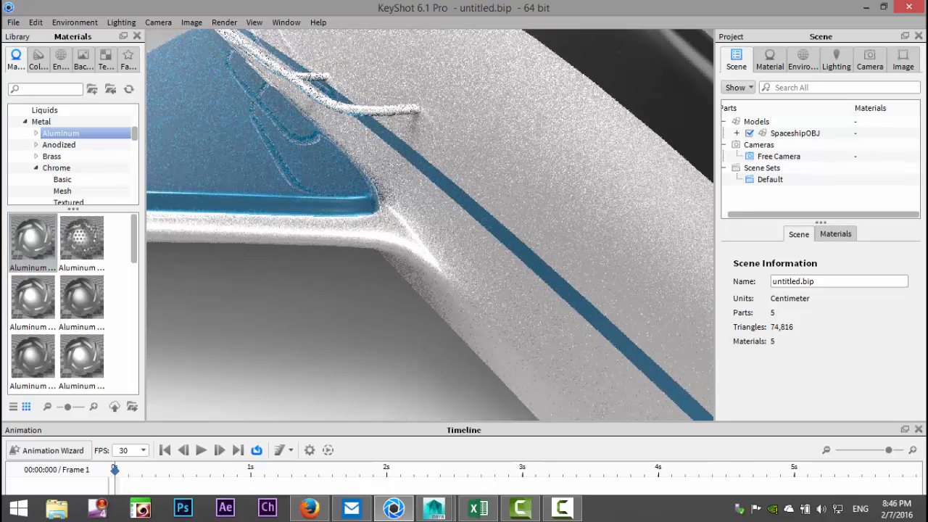
scroll(430, 225, down, 10)
drag(430, 226, 228, 226)
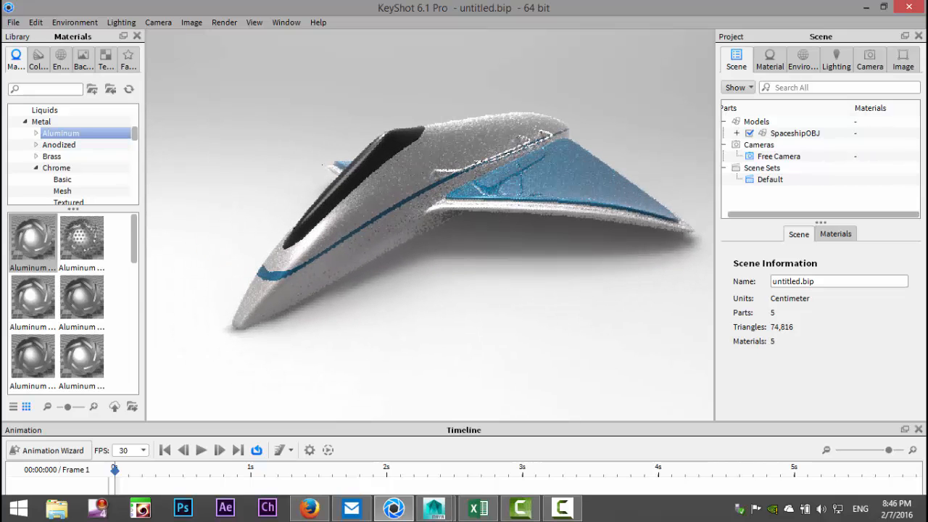
- Set the scene's environment to the Outdoor HDRI with brown desert ground and a cloudy sky, and view the spaceship from near ground level
click(61, 60)
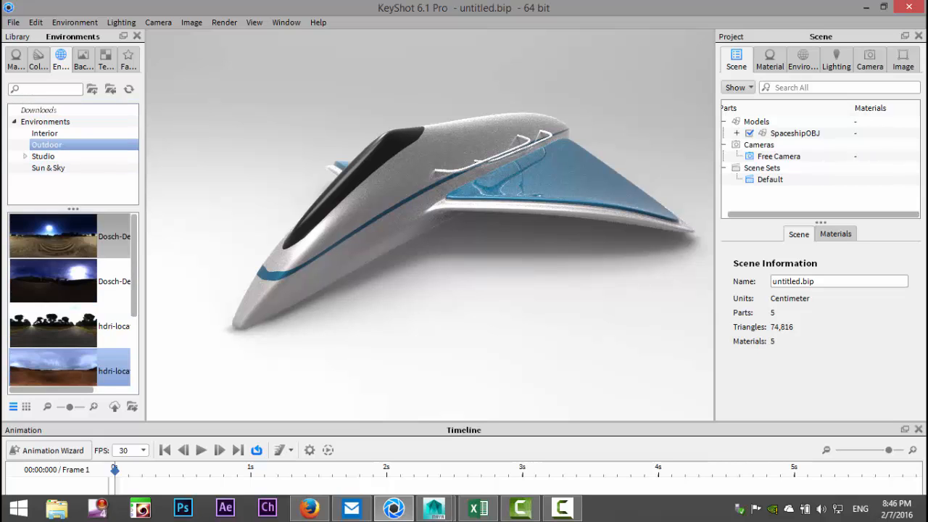
scroll(73, 280, down, 2)
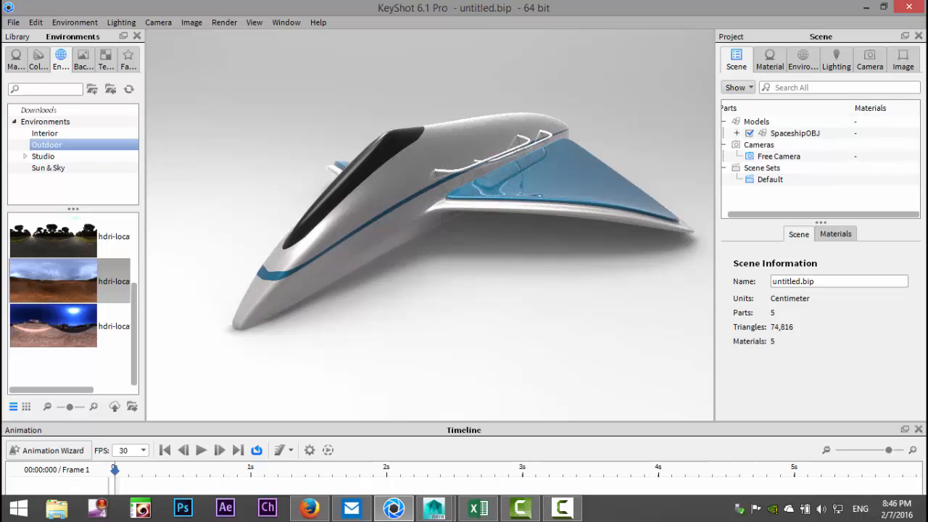
double_click(73, 280)
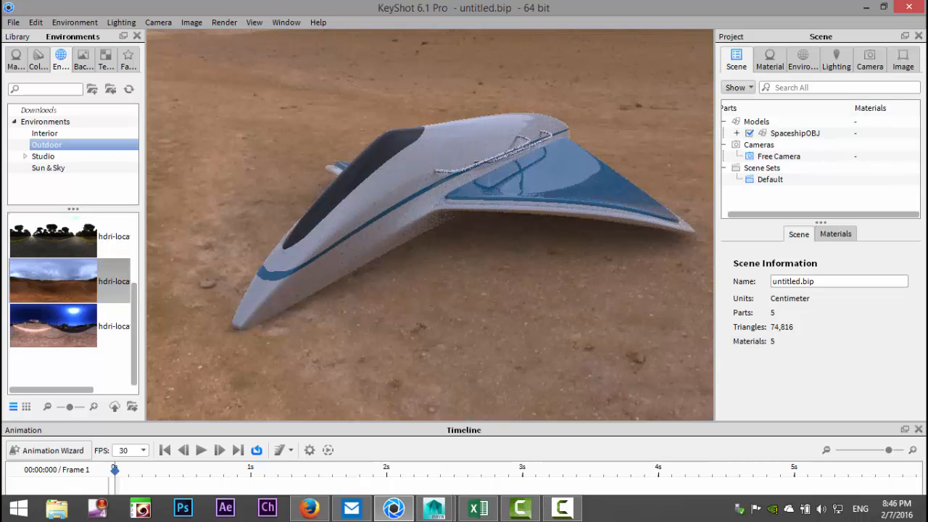
scroll(430, 225, up, 4)
alt+drag(430, 282, 448, 216)
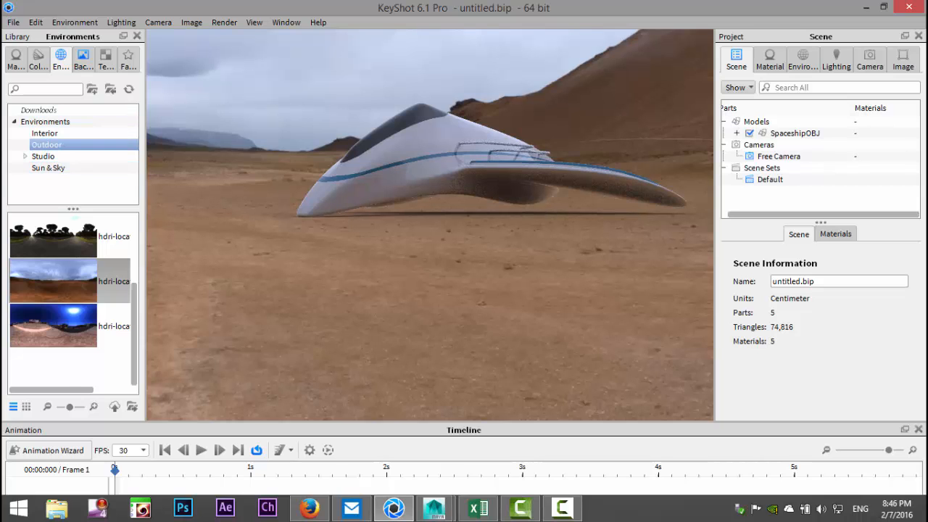
- Set the Outdoor backplate showing a brown dirt plain with hills as the scene's background image
click(83, 59)
scroll(72, 305, down, 10)
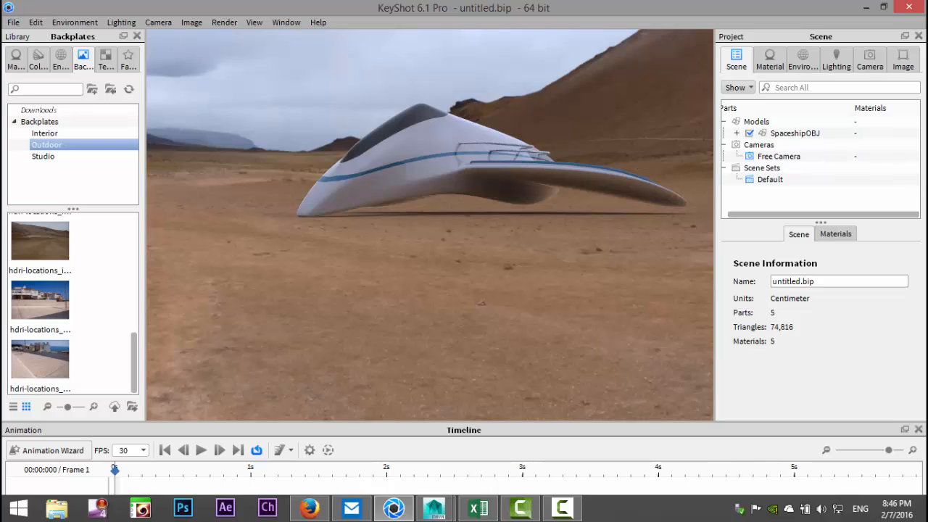
scroll(72, 304, up, 3)
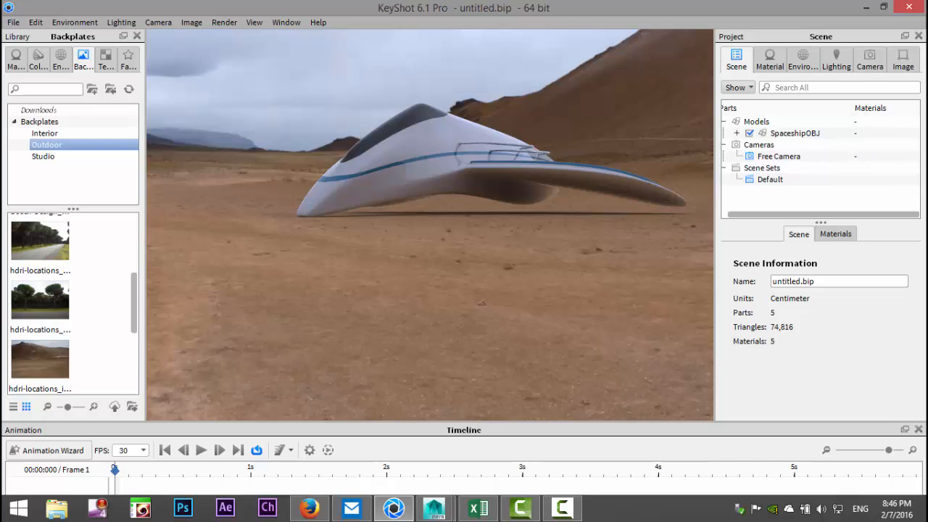
scroll(72, 303, up, 5)
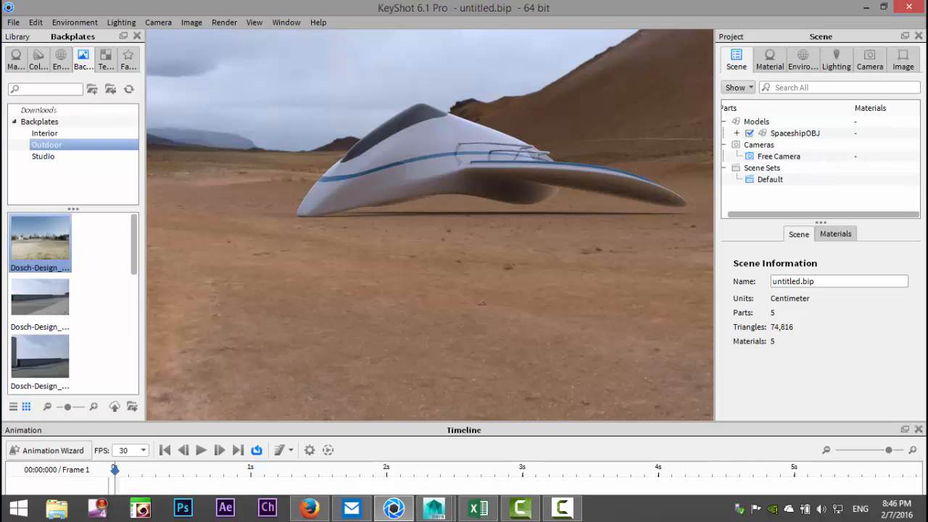
scroll(73, 303, down, 5)
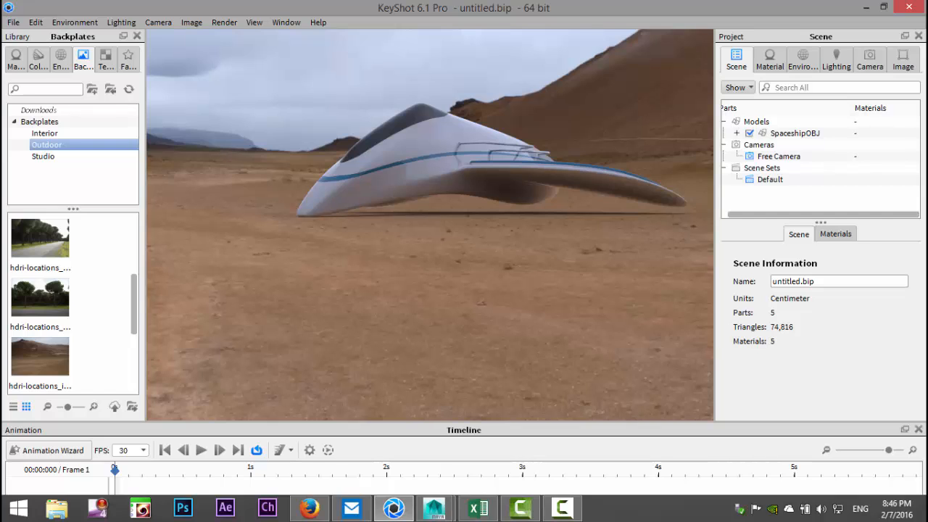
scroll(73, 304, down, 3)
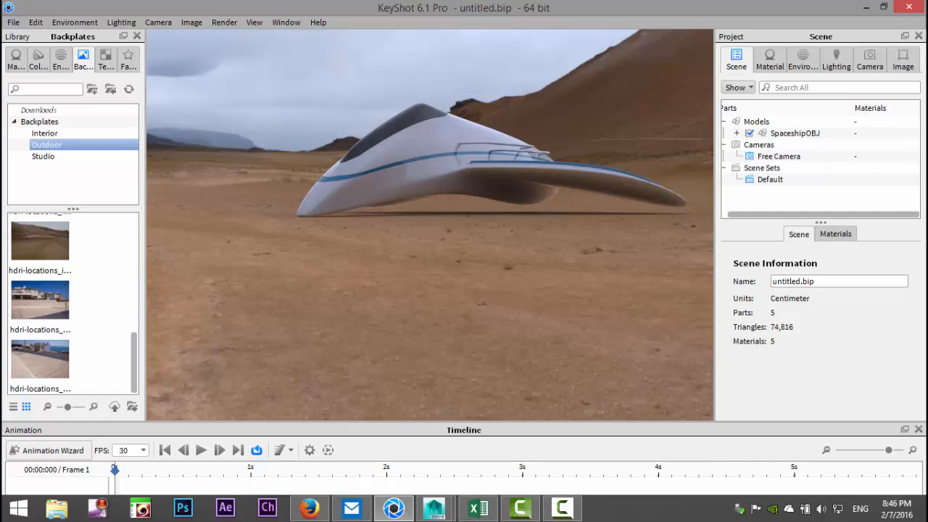
double_click(39, 240)
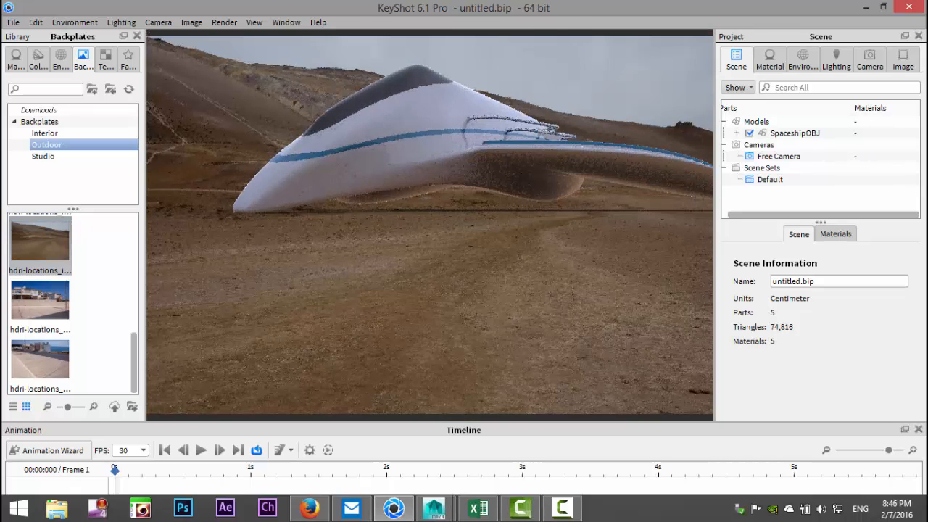
- Adjust the camera's angle, distance and framing so the spaceship appears to rest on the backplate's dirt ground
alt+drag(430, 225, 448, 189)
alt+middle_drag(448, 188, 449, 147)
alt+drag(450, 146, 425, 203)
scroll(430, 218, down, 3)
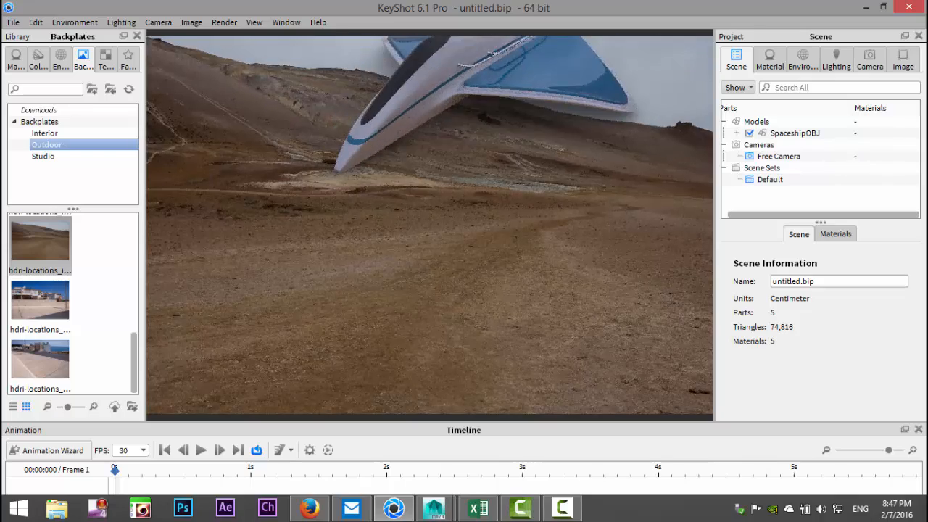
scroll(430, 218, down, 1)
scroll(430, 217, up, 1)
mouse_move(430, 218)
alt+mouse_down()
mouse_move(429, 187)
mouse_move(429, 218)
alt+mouse_up()
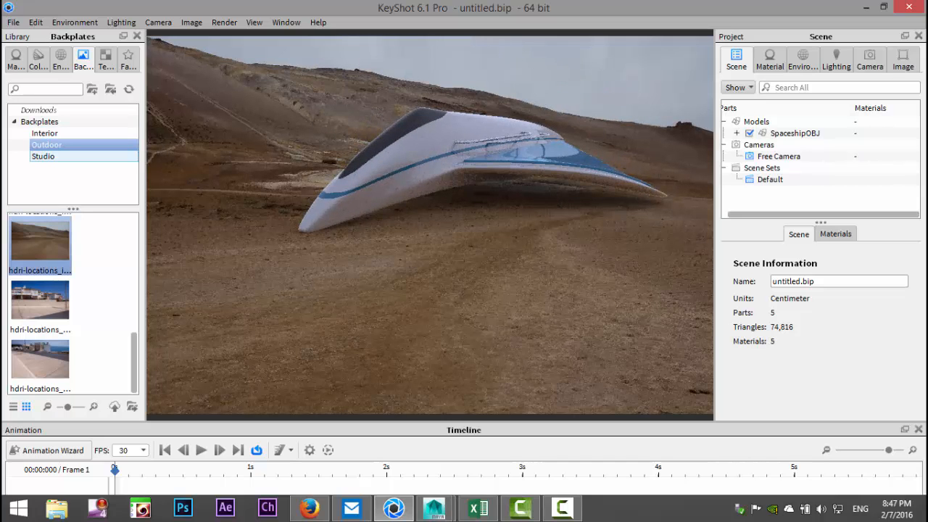
- Try the light grey Studio backdrop above White Solid Vignette as the backplate and view the spaceship from a higher angle
click(45, 157)
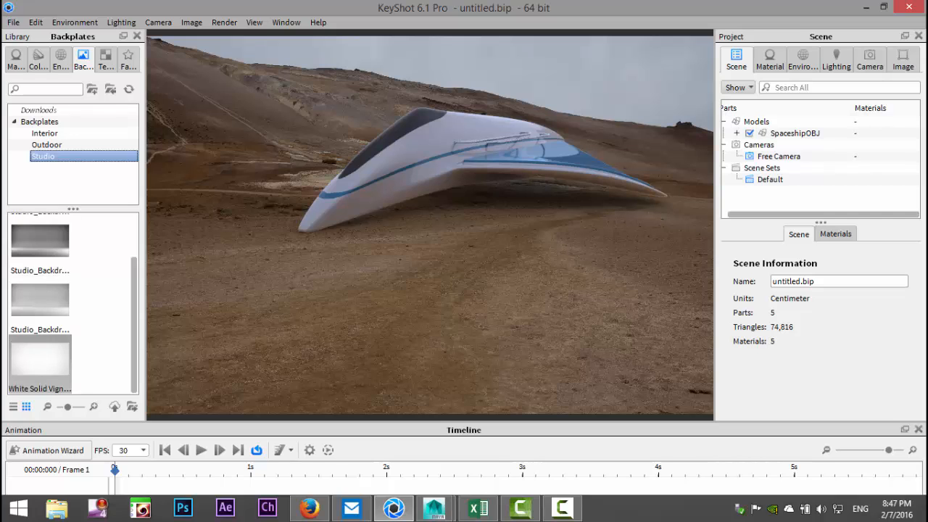
double_click(40, 299)
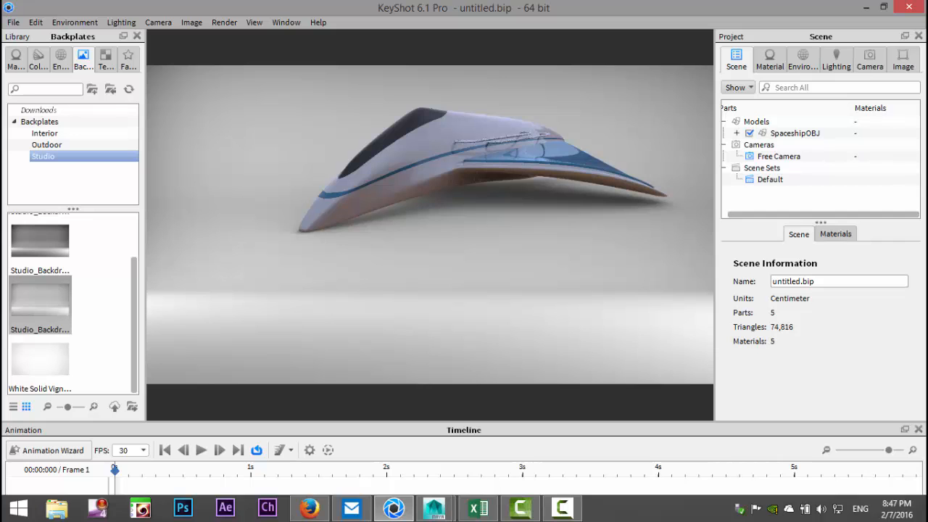
drag(430, 217, 432, 290)
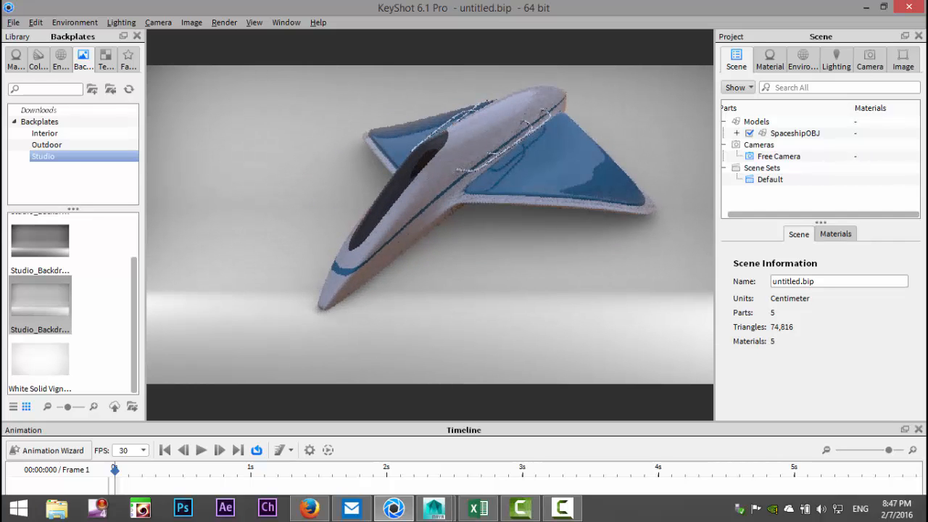
middle_drag(433, 240, 423, 251)
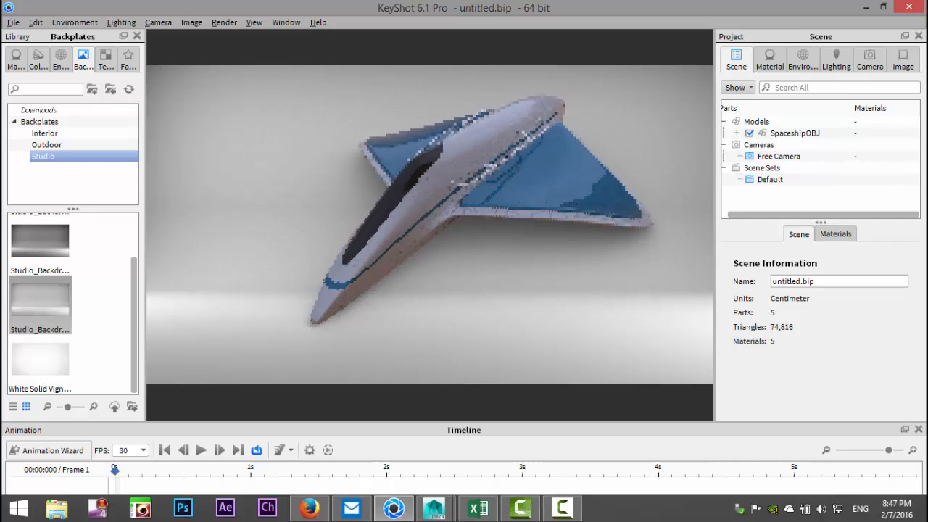
click(40, 305)
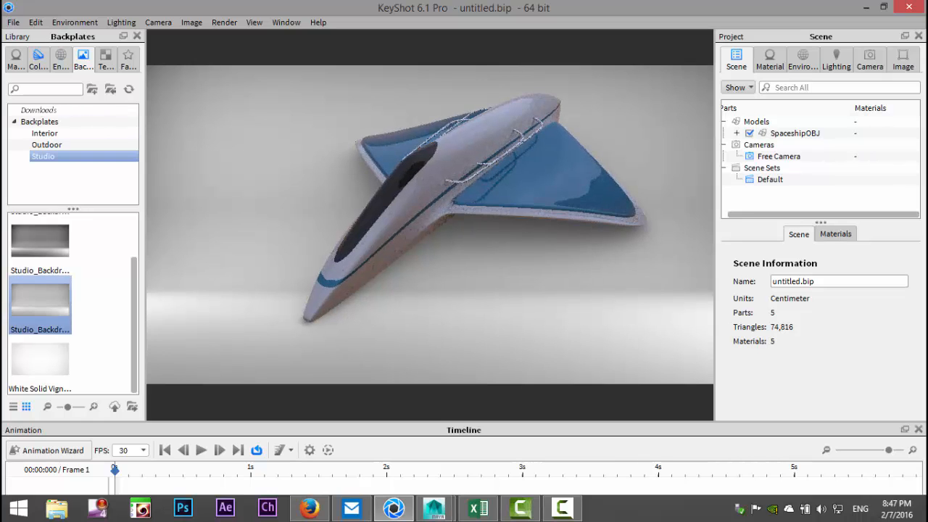
- Enable Global Illumination and Caustics in the scene's lighting
click(121, 23)
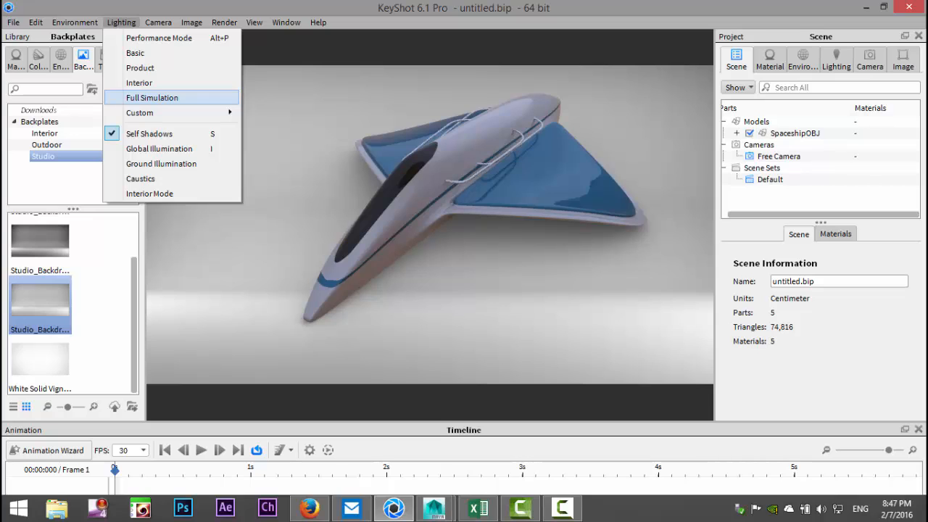
click(159, 149)
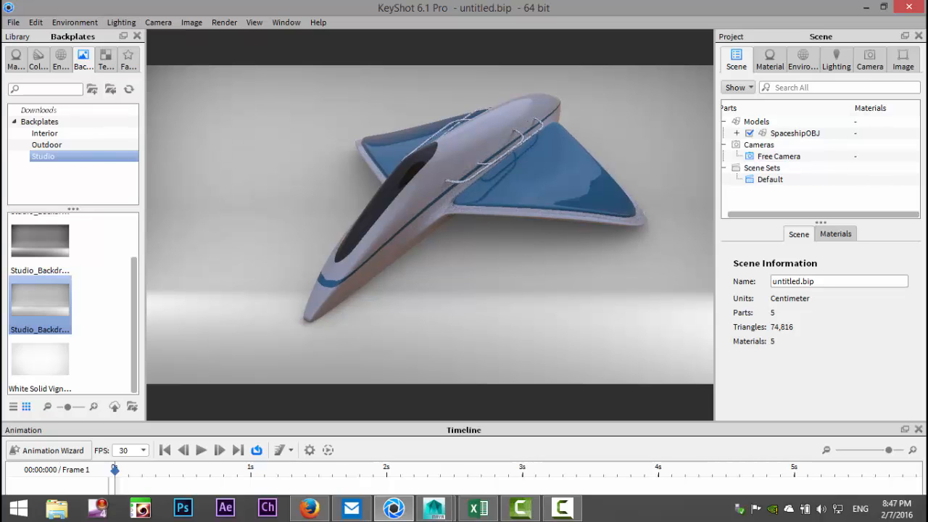
click(121, 22)
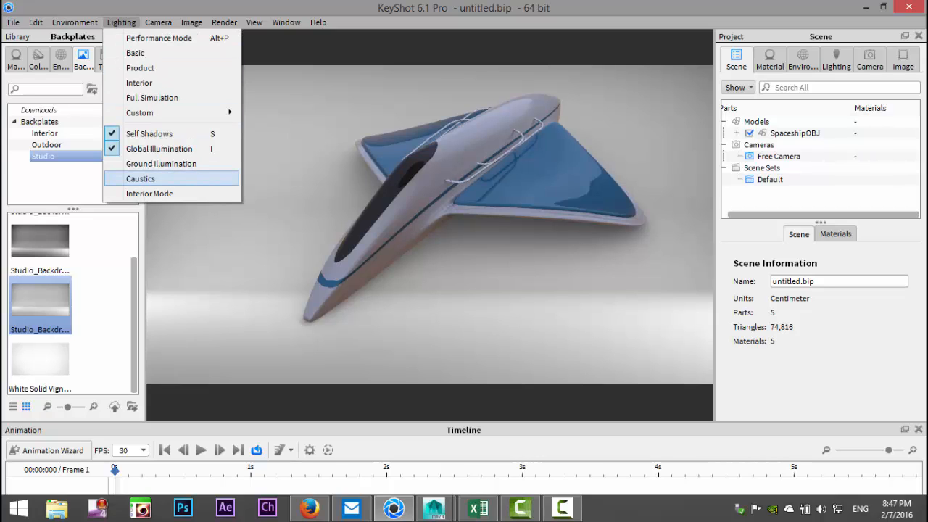
click(141, 178)
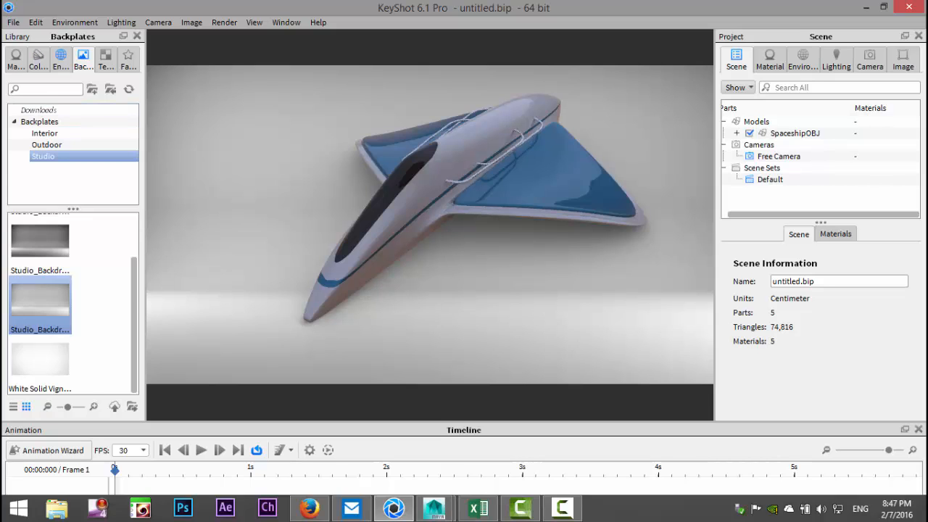
- Set the scene's environment to the last Outdoor HDRI, with a bright sun in a deep blue sky
click(61, 58)
click(65, 281)
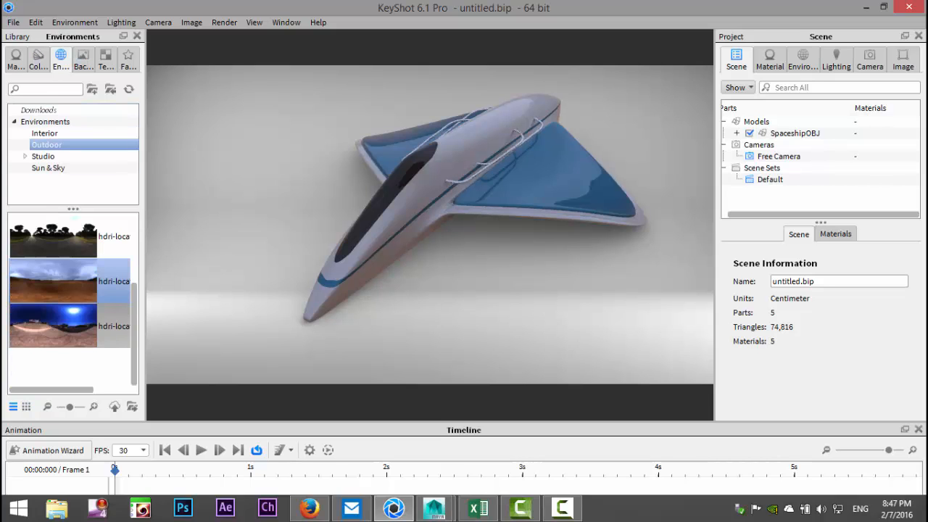
double_click(65, 326)
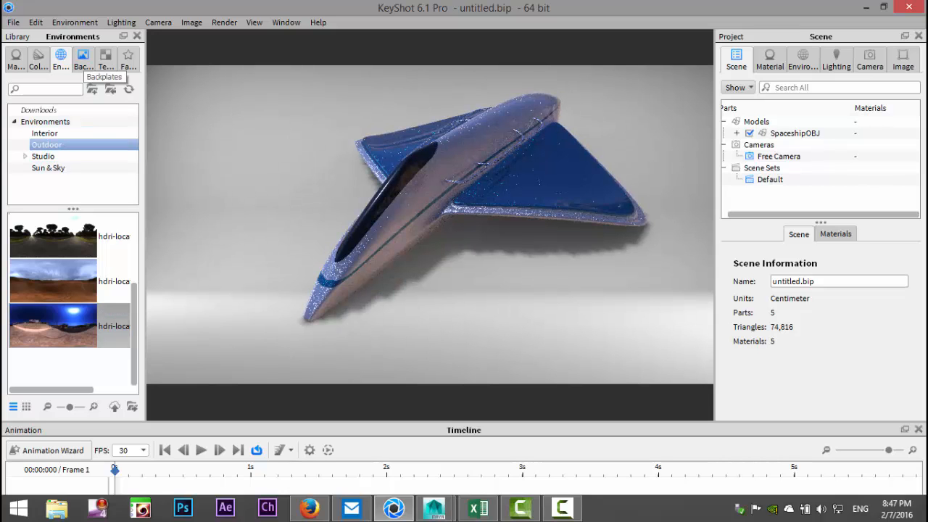
- Try the first Outdoor backplate, a sandy lot with a city skyline, as the scene's background image
click(83, 58)
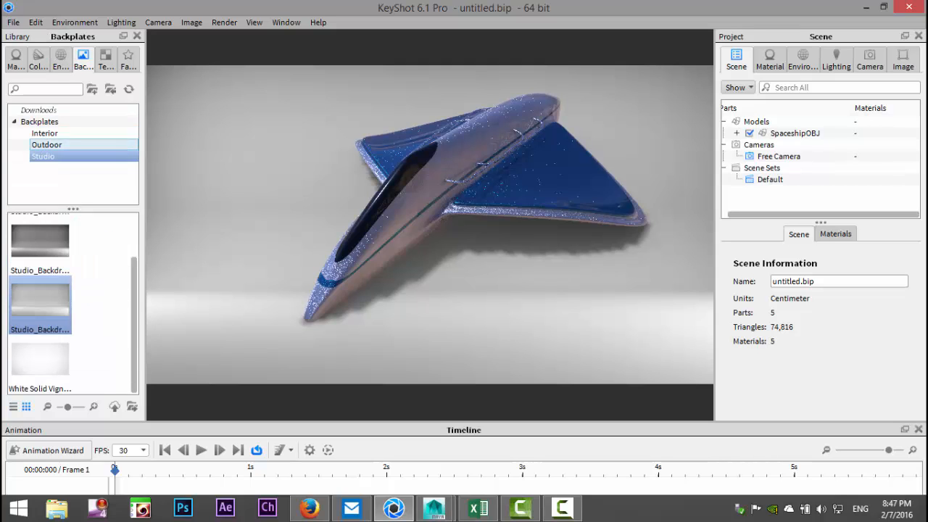
click(47, 144)
scroll(74, 304, down, 2)
scroll(72, 304, up, 6)
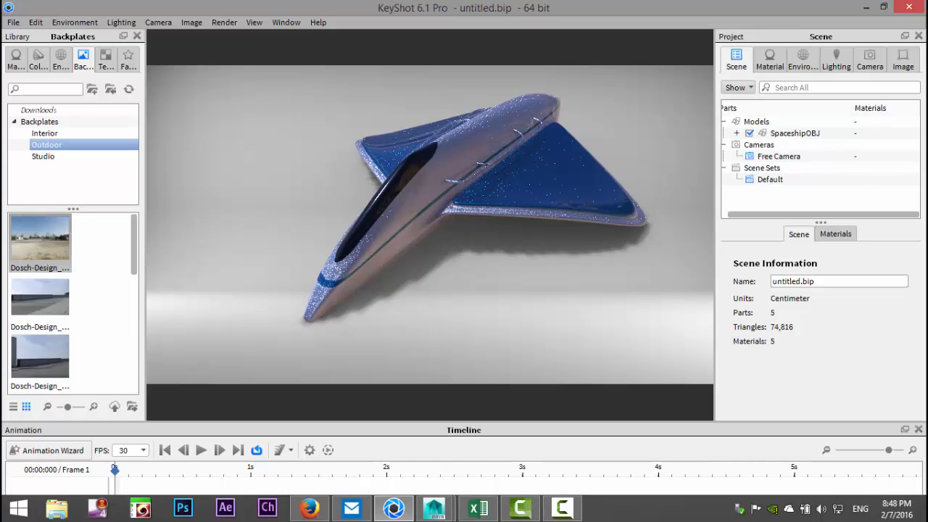
double_click(40, 239)
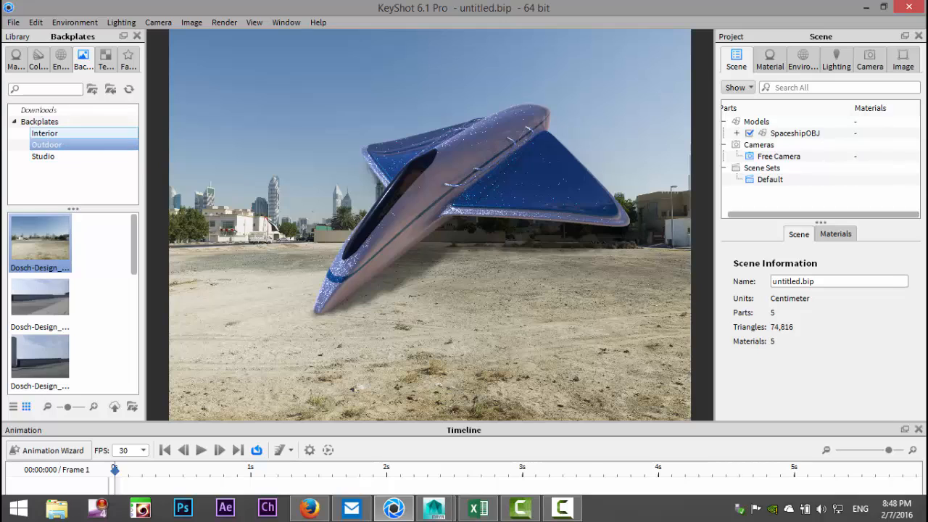
- Try the first Interior backplate, an old industrial hall, and adjust the camera so the spaceship appears to rest on its concrete floor
click(44, 132)
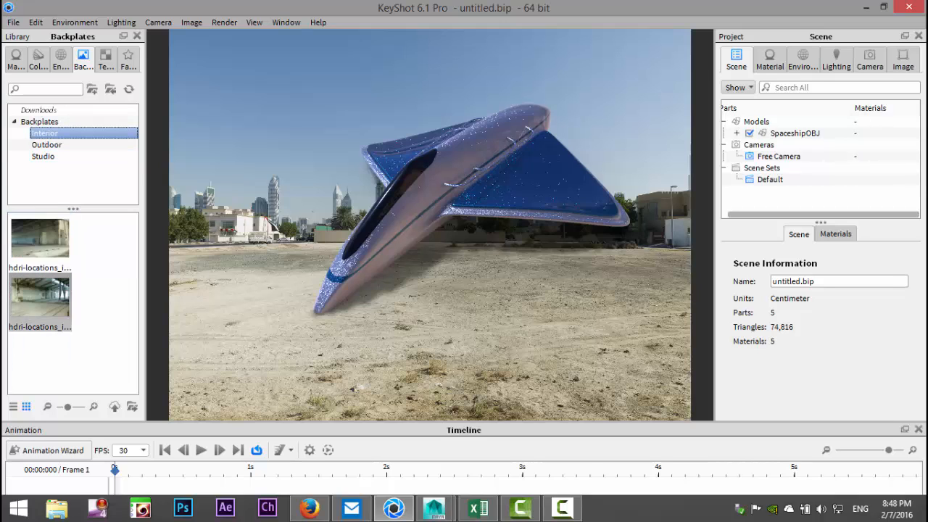
drag(40, 240, 319, 238)
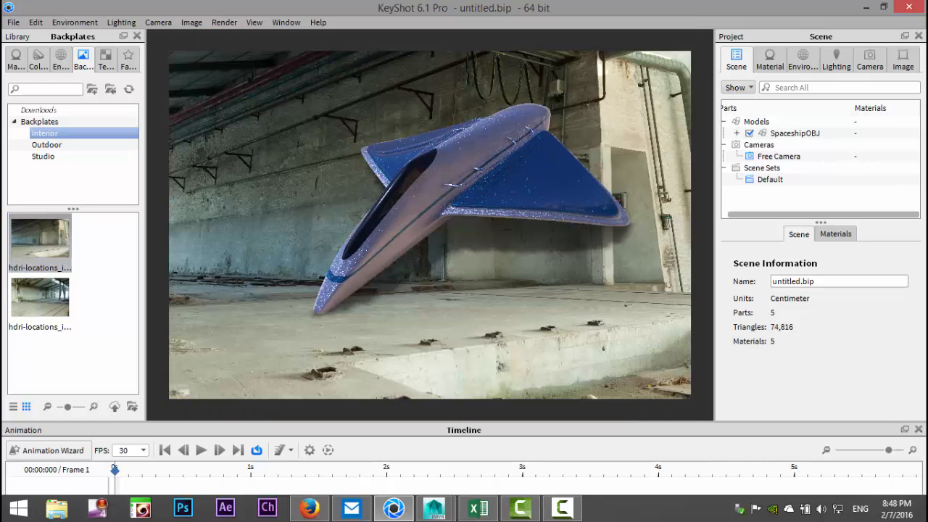
drag(435, 290, 395, 198)
middle_drag(396, 198, 365, 211)
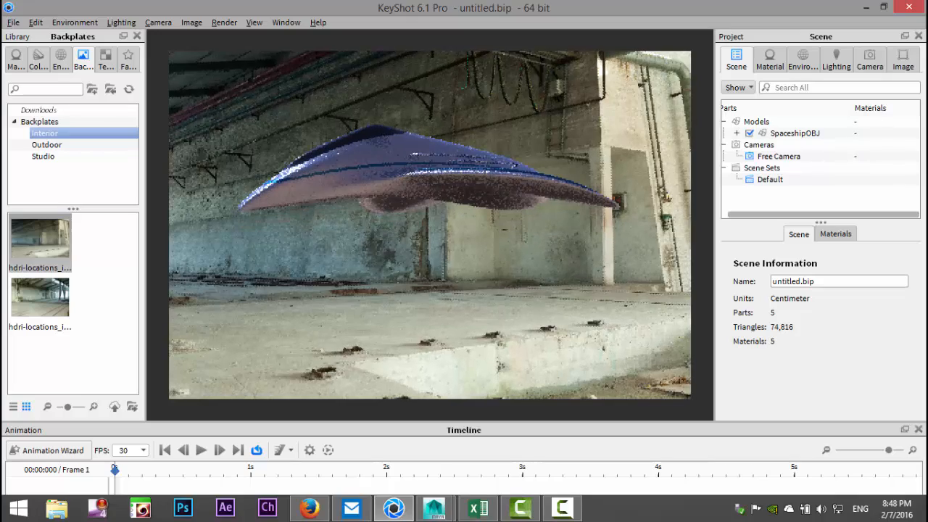
mouse_move(365, 211)
mouse_down()
mouse_move(378, 233)
mouse_move(359, 202)
mouse_up()
middle_drag(358, 203, 358, 249)
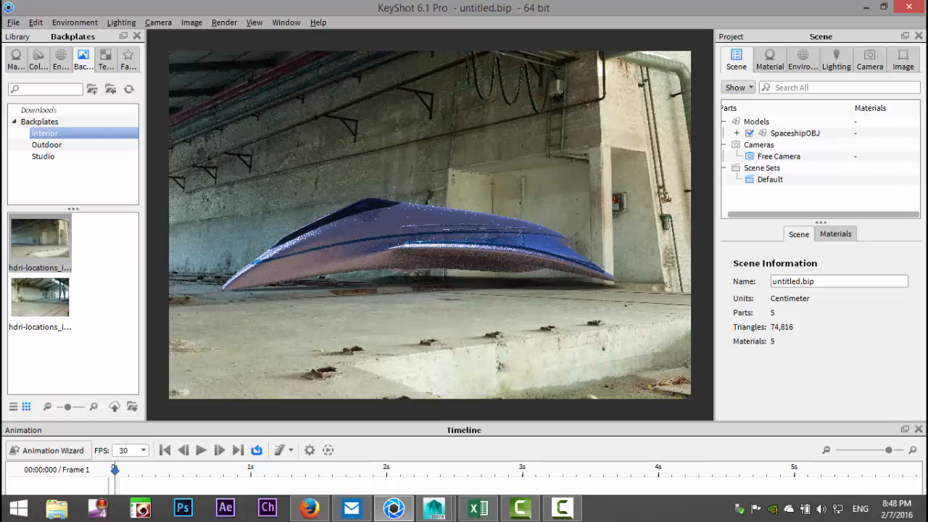
drag(359, 249, 319, 258)
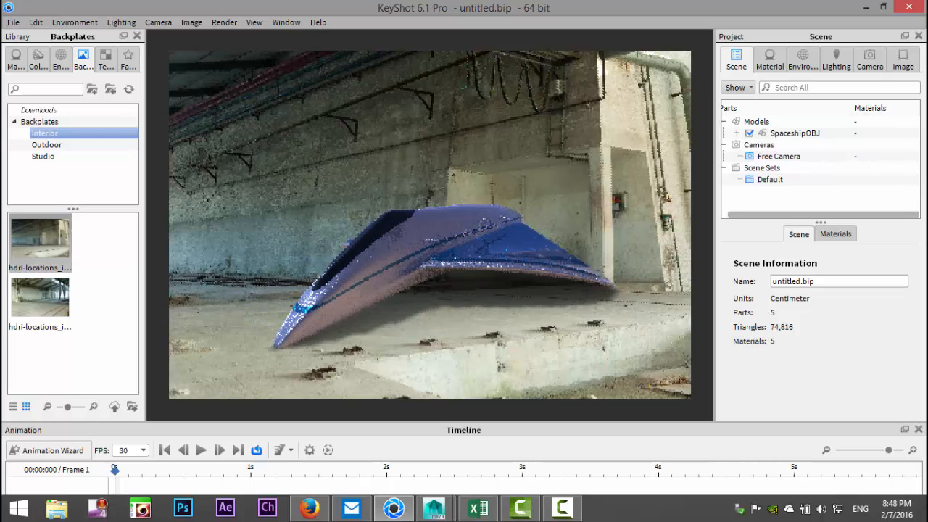
drag(268, 329, 218, 326)
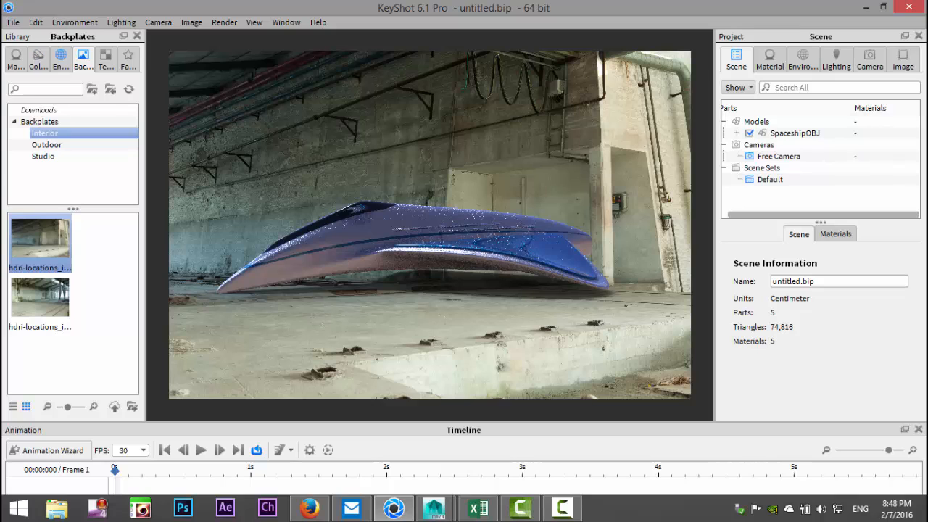
- Switch the scene's lighting preset to Product
click(121, 23)
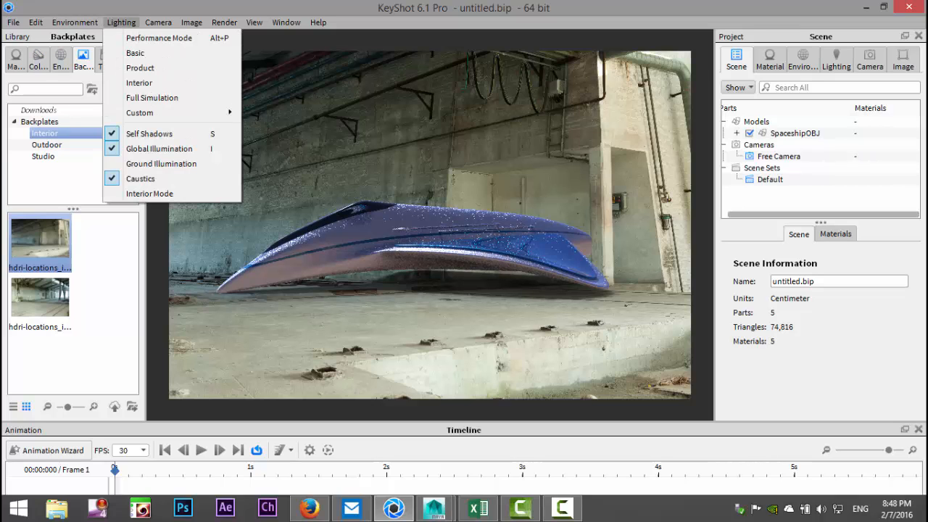
mouse_move(166, 112)
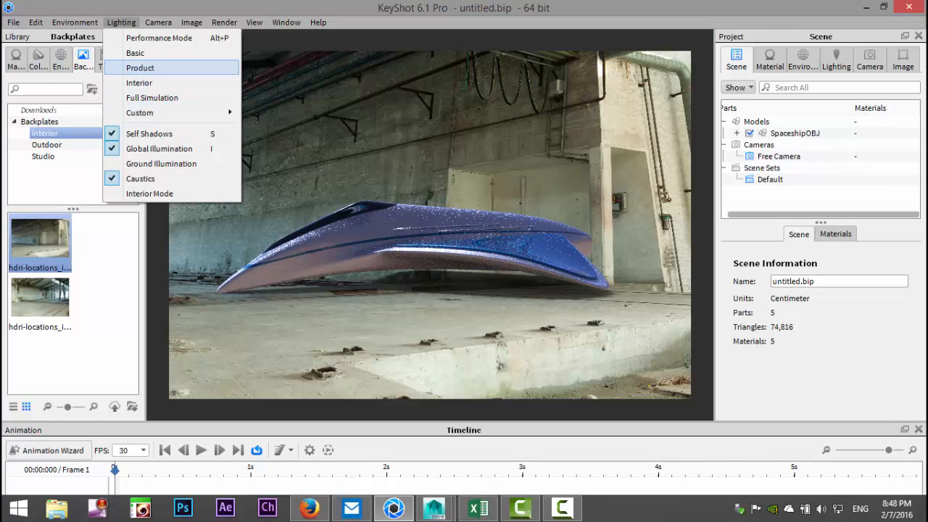
click(140, 68)
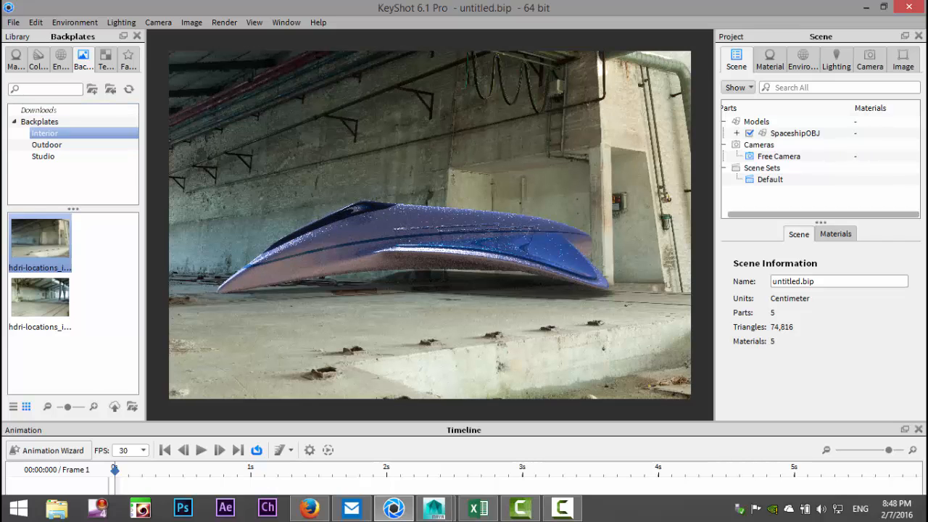
- Try the first four Outdoor environments in turn, ending on the brown desert HDRI with a cloudy sky, and expand the Studio environments
click(61, 59)
scroll(80, 282, up, 2)
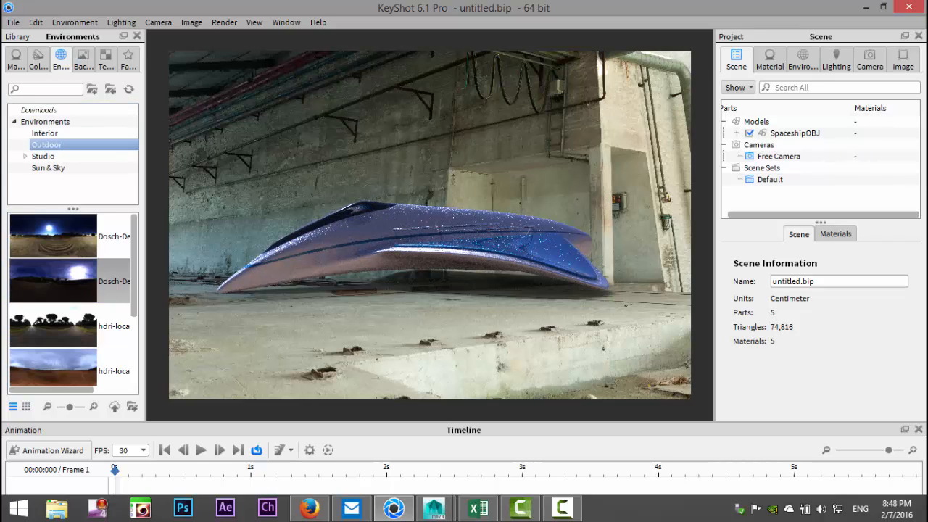
double_click(53, 236)
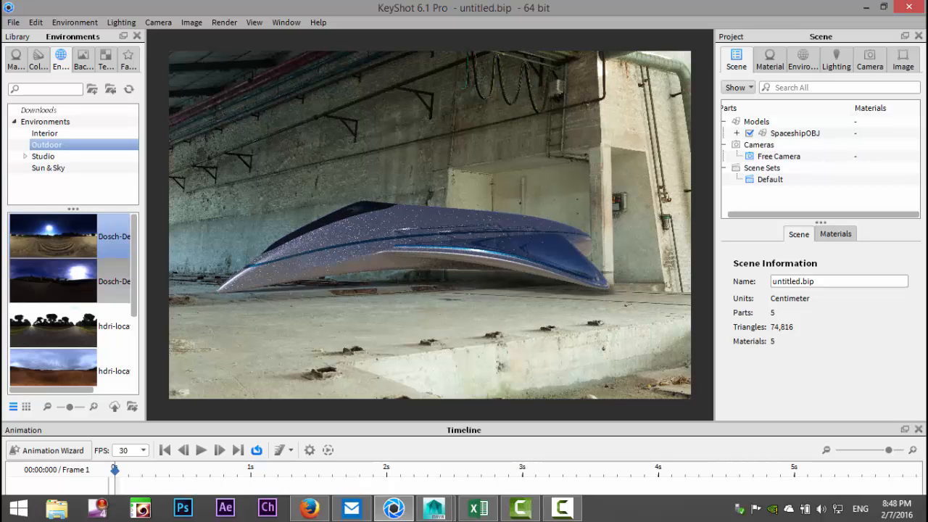
double_click(52, 280)
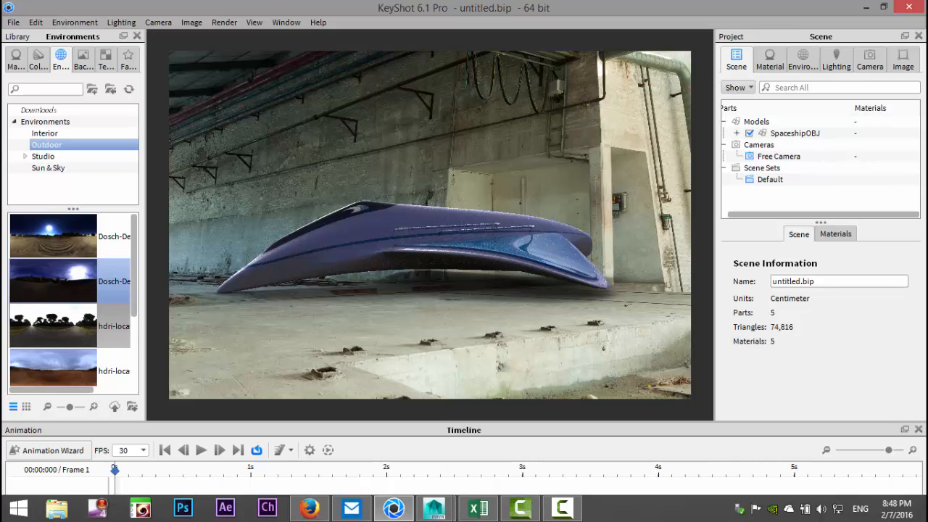
double_click(53, 325)
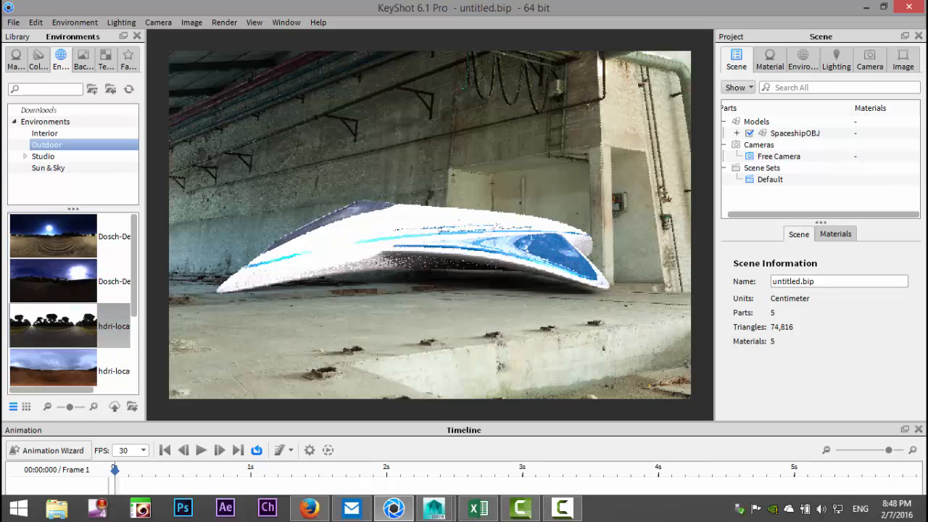
double_click(53, 366)
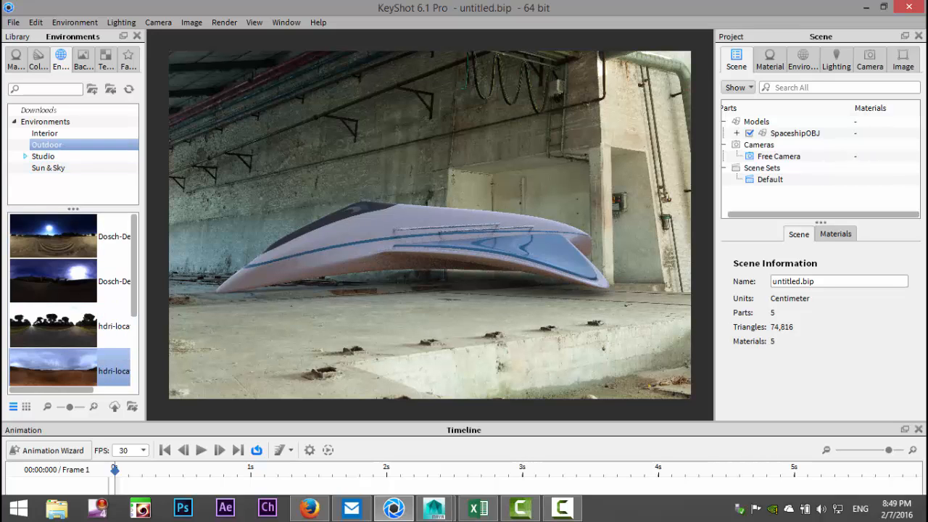
click(25, 156)
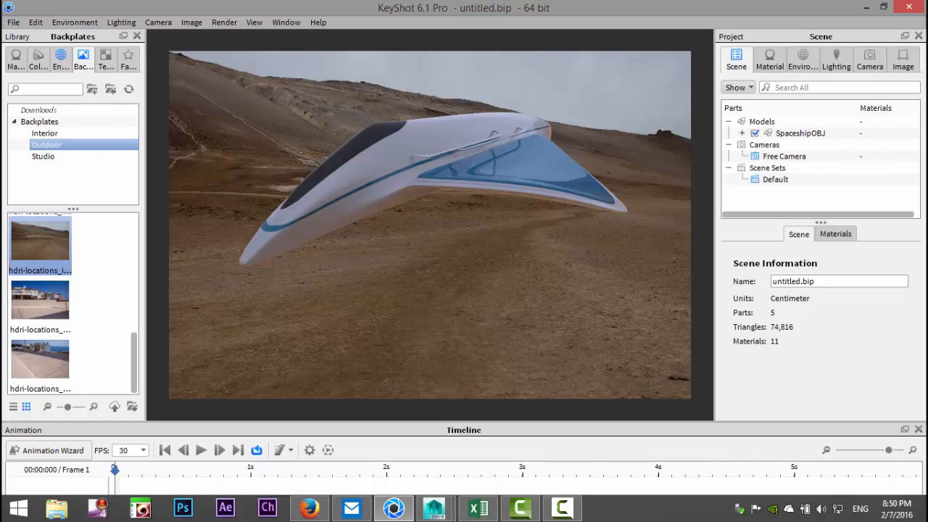
- Light the spaceship over the dirt plain with the Outdoor HDRI that has a bright sun in a deep blue sky
click(61, 57)
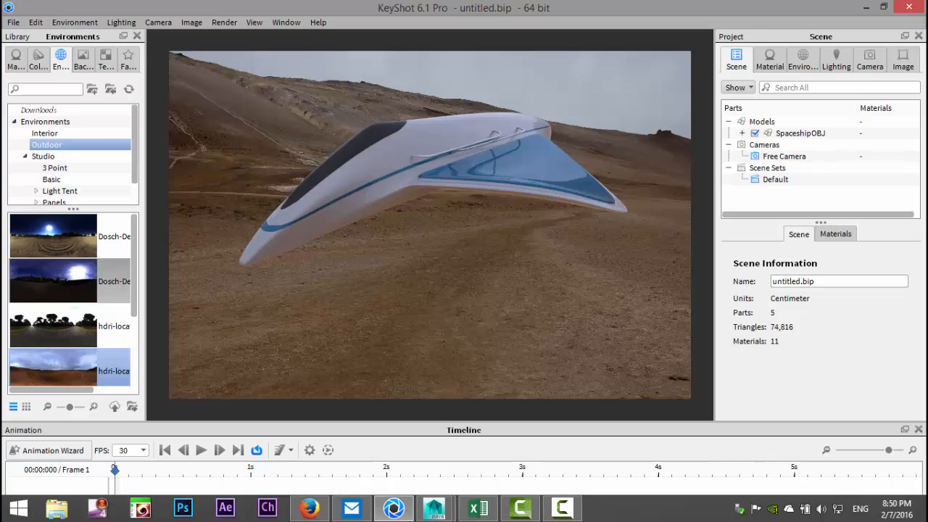
scroll(73, 326, down, 2)
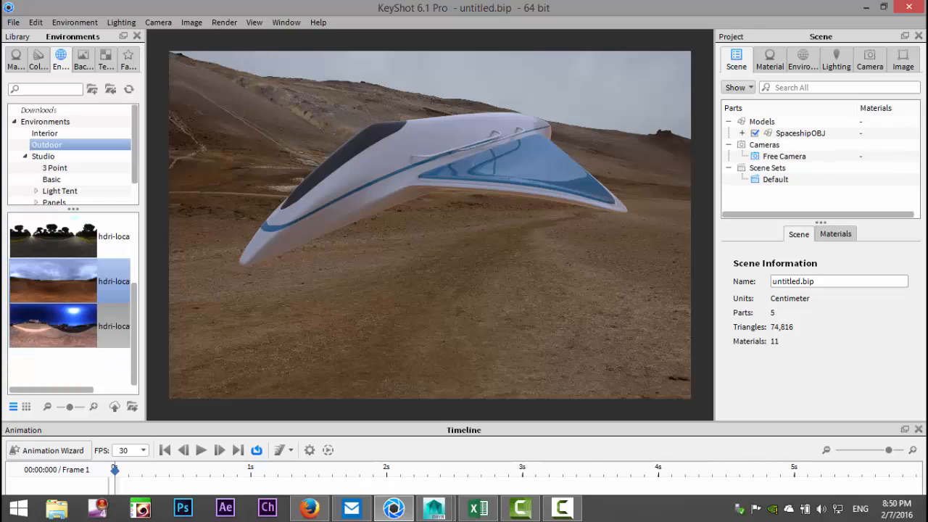
double_click(62, 281)
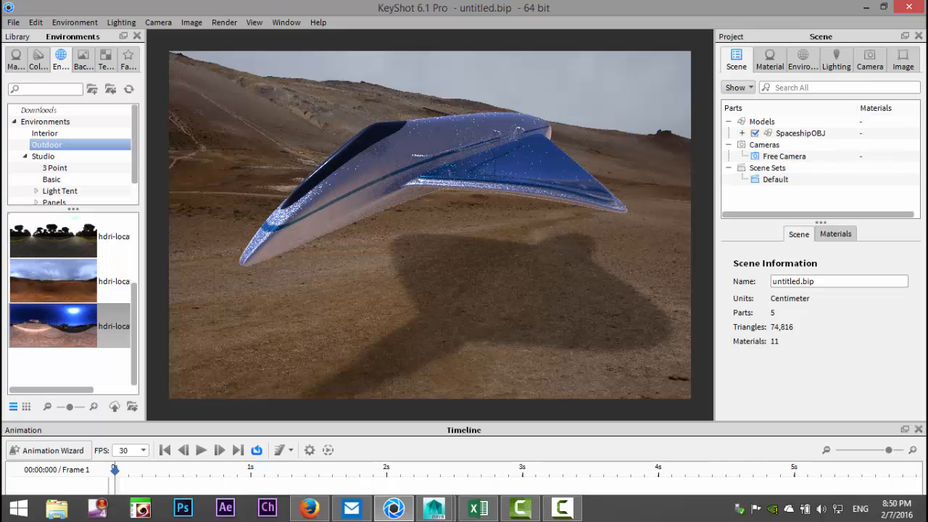
- Adjust the camera to show the spaceship from higher up, hovering over its ground shadow, and select the Models group in the scene
drag(430, 181, 430, 226)
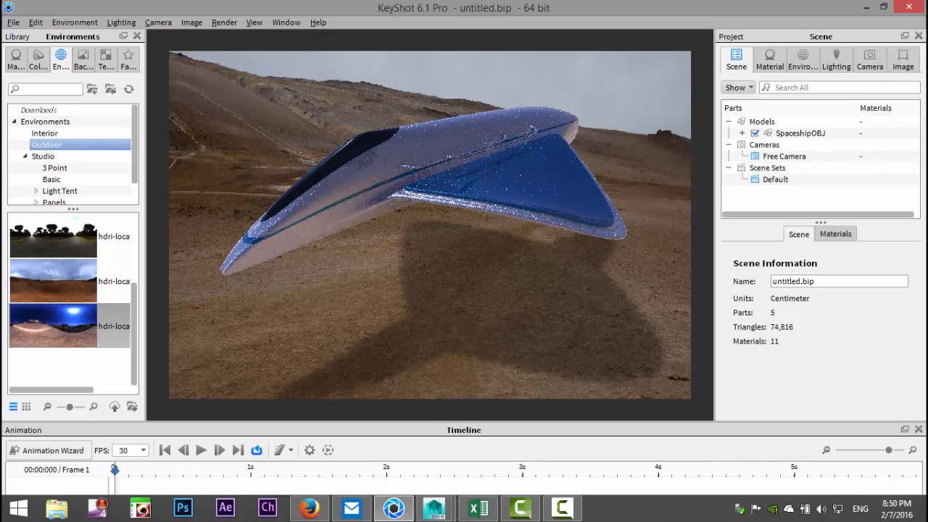
drag(430, 226, 430, 248)
middle_drag(430, 248, 459, 216)
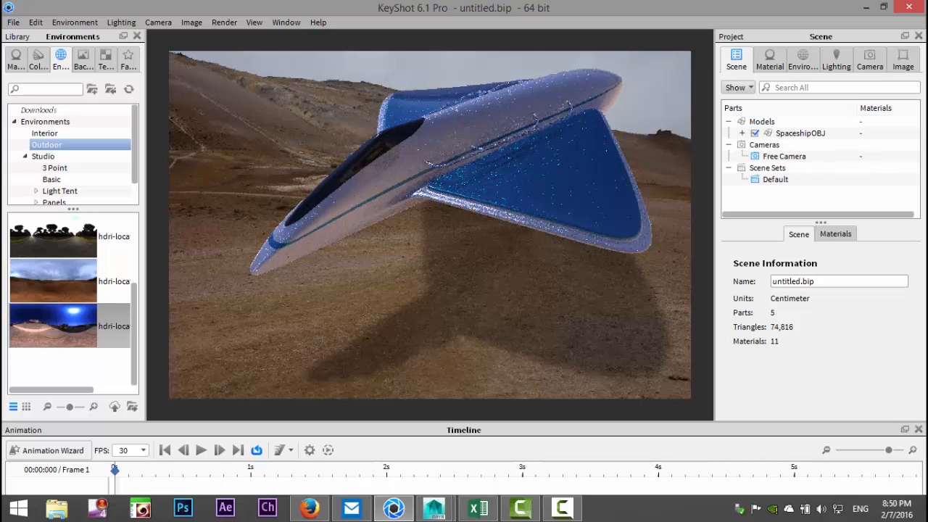
click(763, 121)
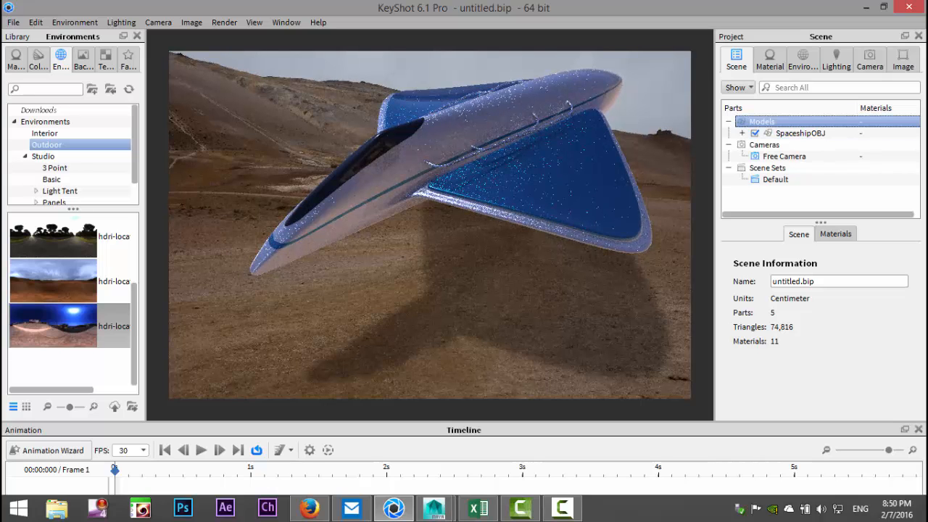
- Scale the SpaceshipOBJ model to 0.5 in X, Y and Z
click(728, 122)
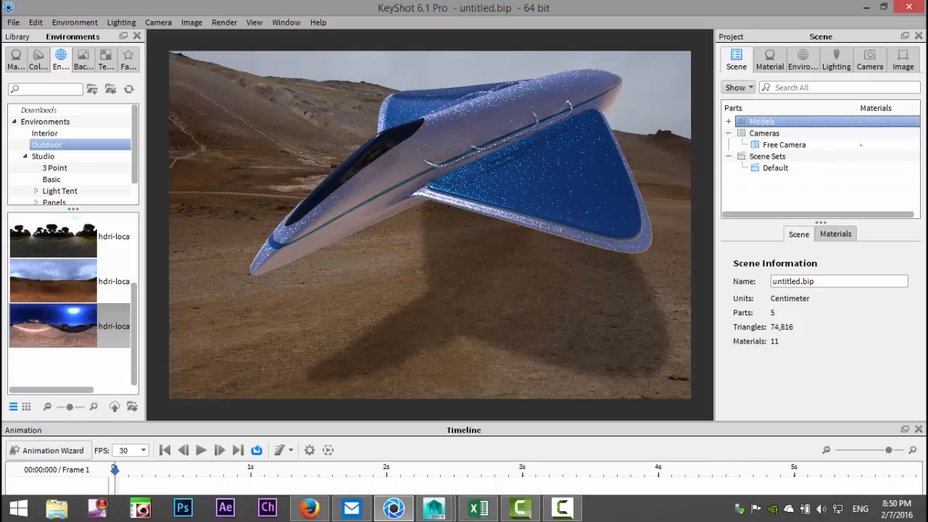
click(729, 122)
click(800, 133)
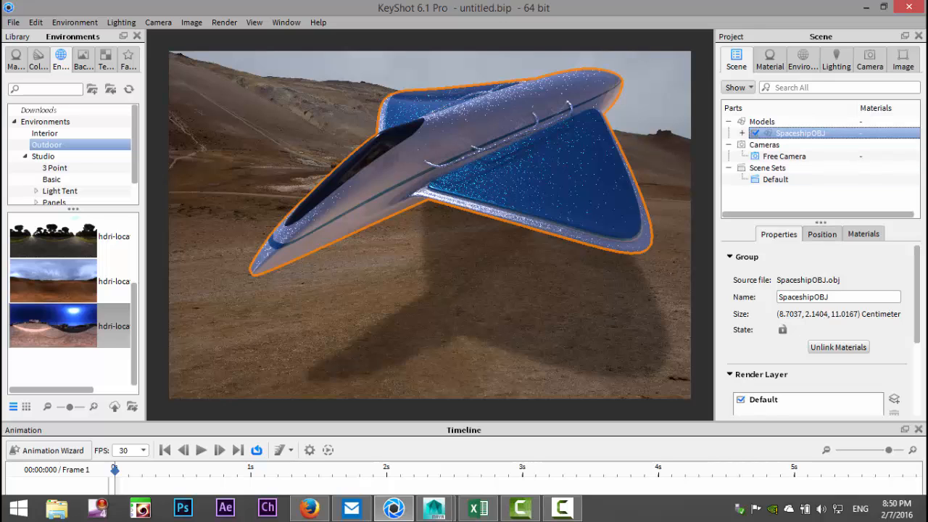
click(822, 234)
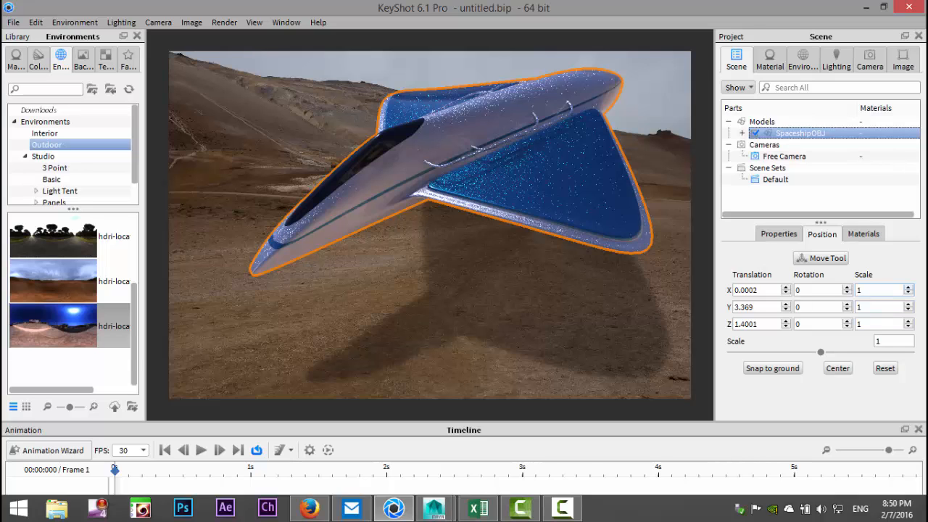
text(.1)
key(Return)
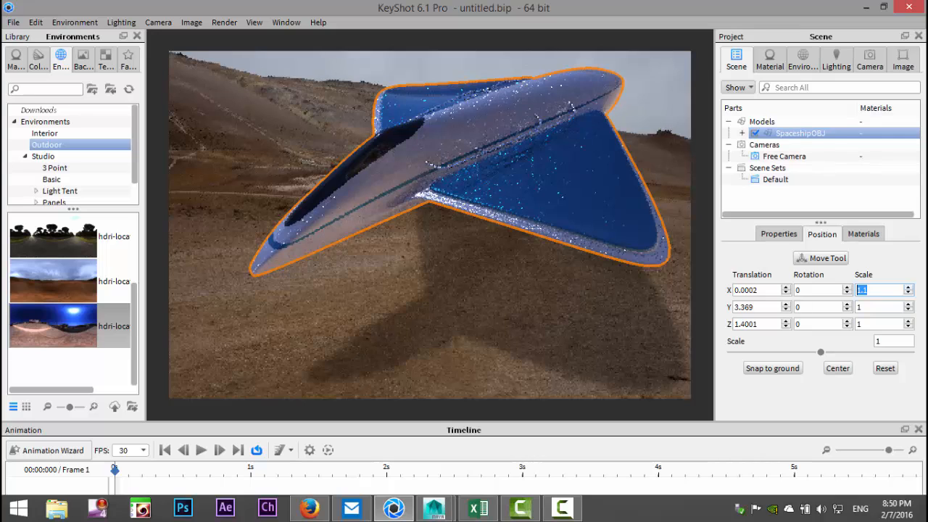
text(0.5)
key(Tab)
text(0.5)
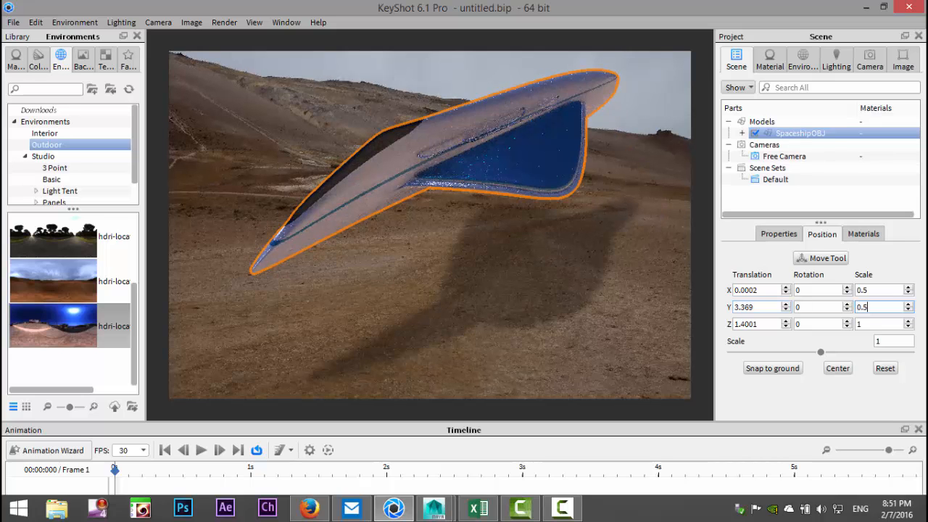
key(Tab)
text(0.5)
key(Return)
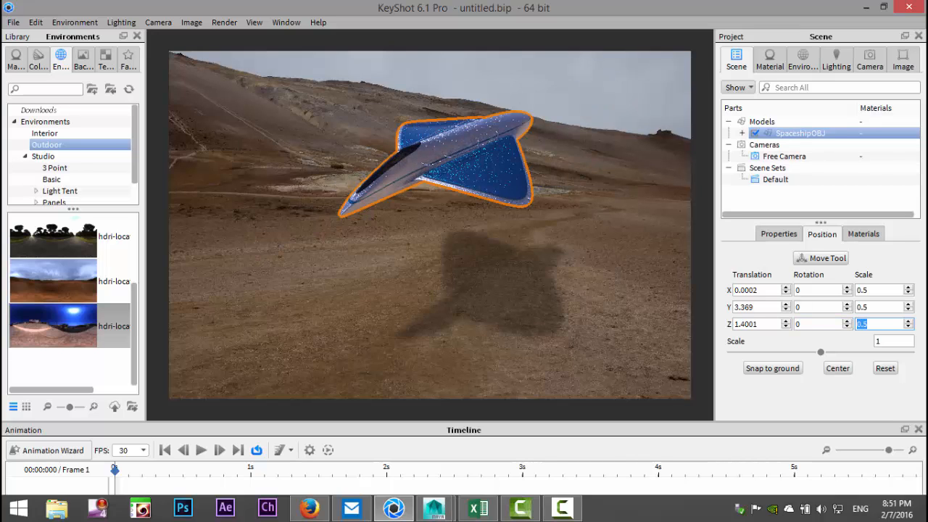
- Move the camera closer and reframe the whole spaceship above the dirt plain, leaving the model deselected
scroll(429, 225, up, 4)
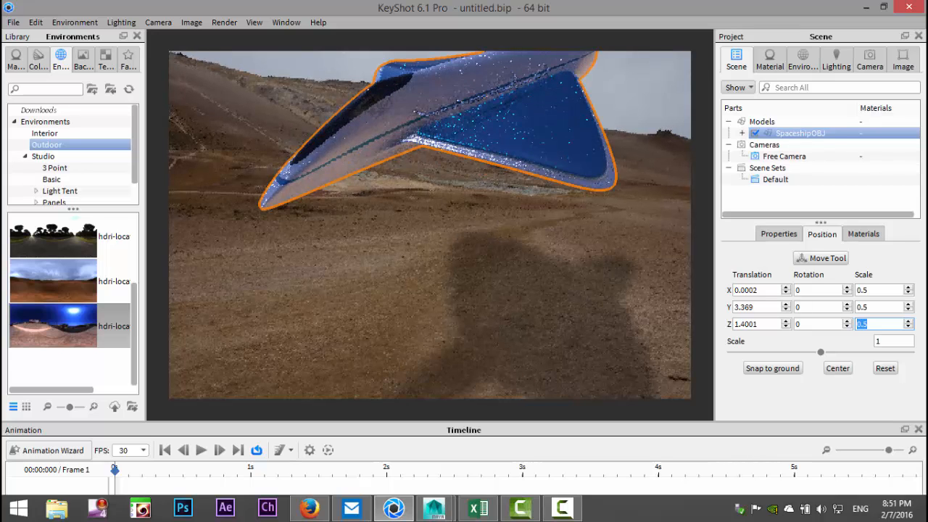
alt+middle_drag(430, 225, 436, 262)
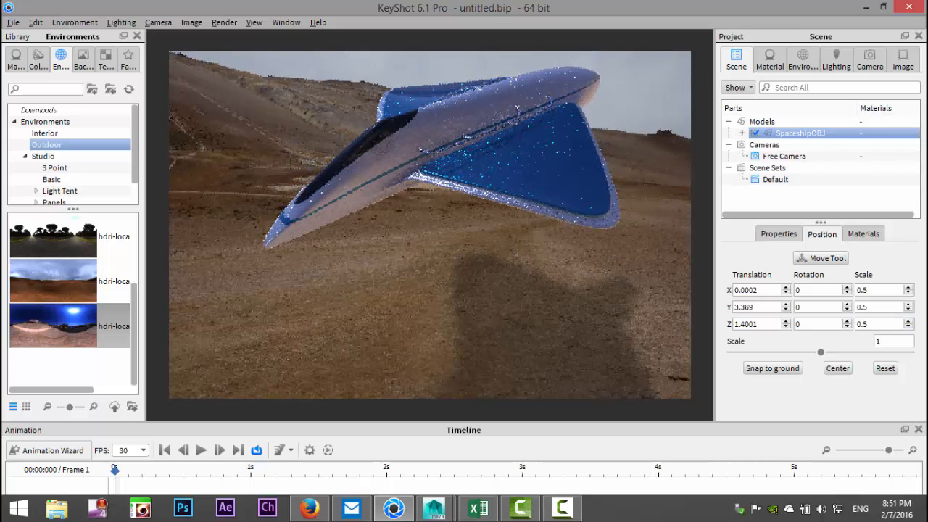
click(819, 198)
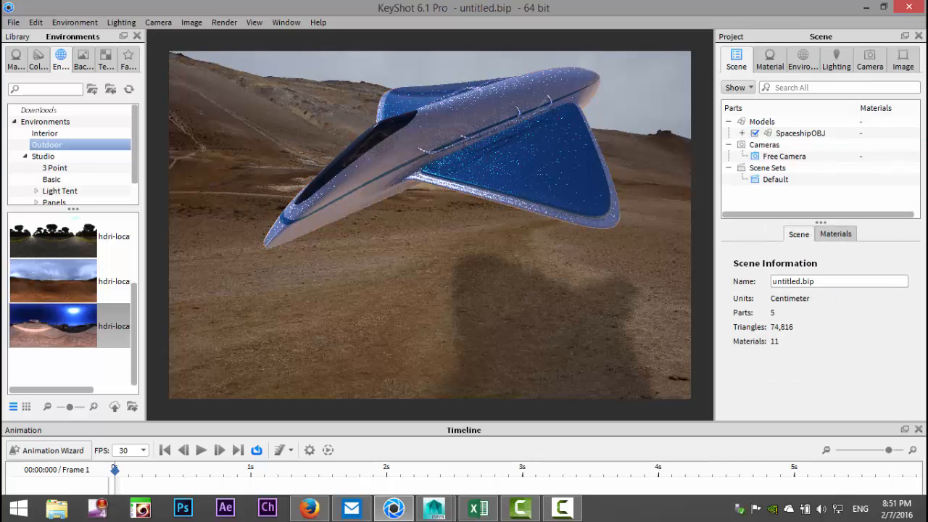
click(53, 325)
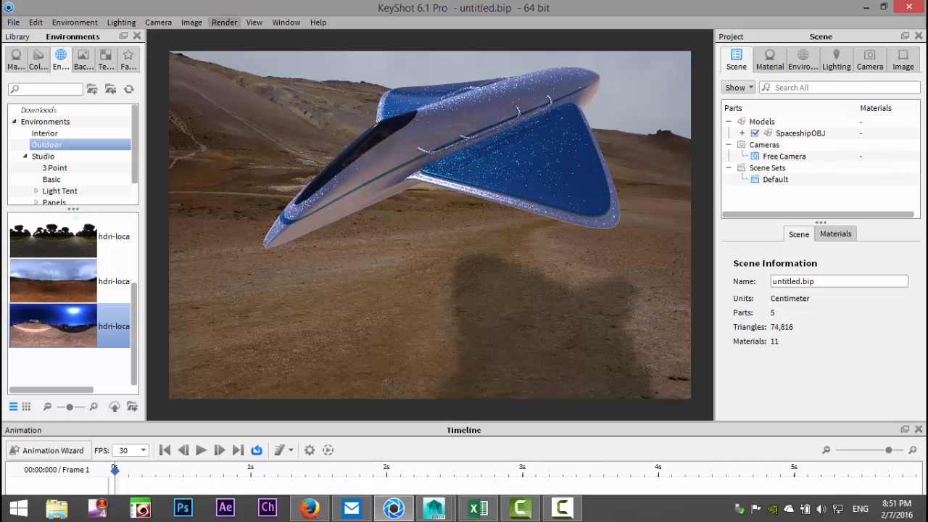
- Open the render settings for a still image and name the output Spaceship
click(224, 22)
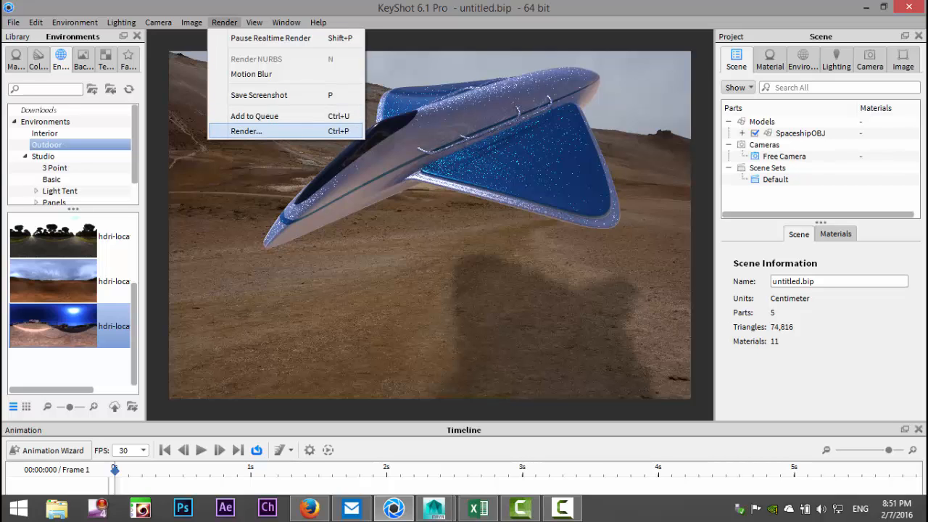
click(247, 131)
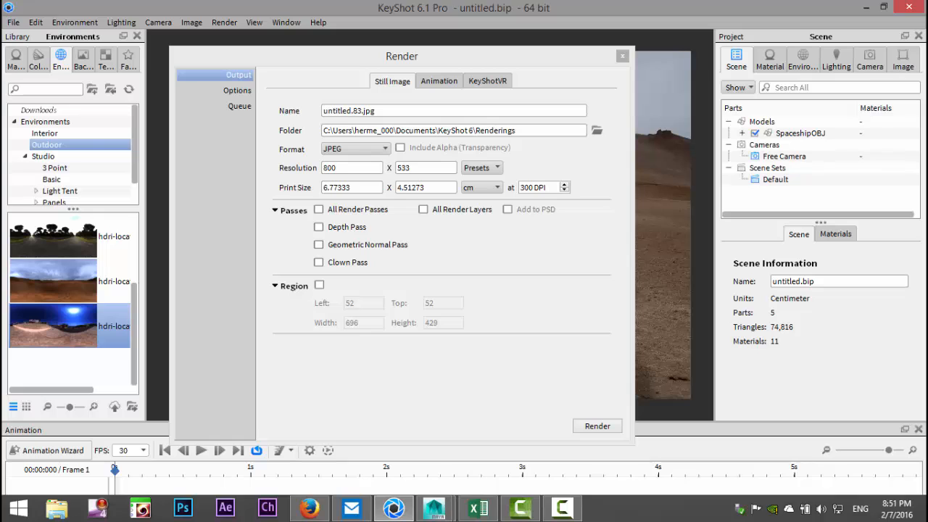
text(S)
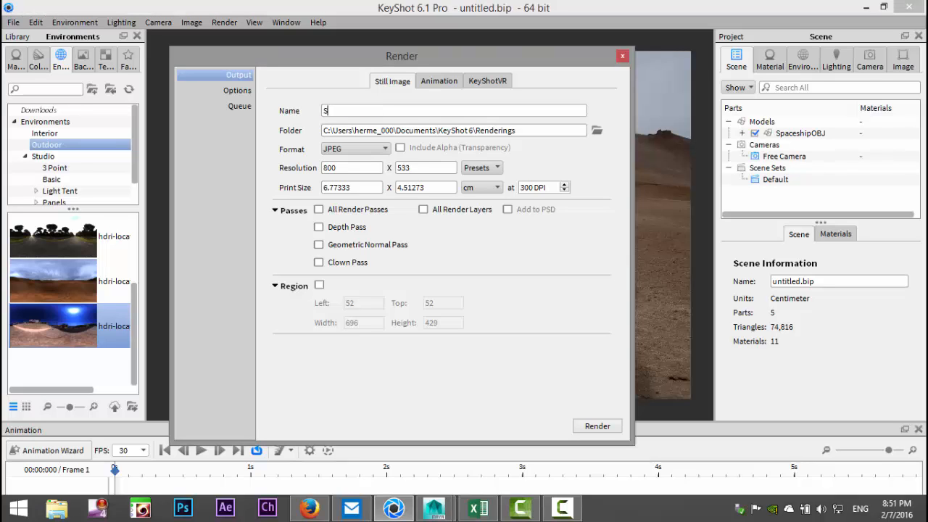
text(paceship)
- Set the render's output folder to the Desktop and its resolution to the 1920 x 1280 preset
click(597, 131)
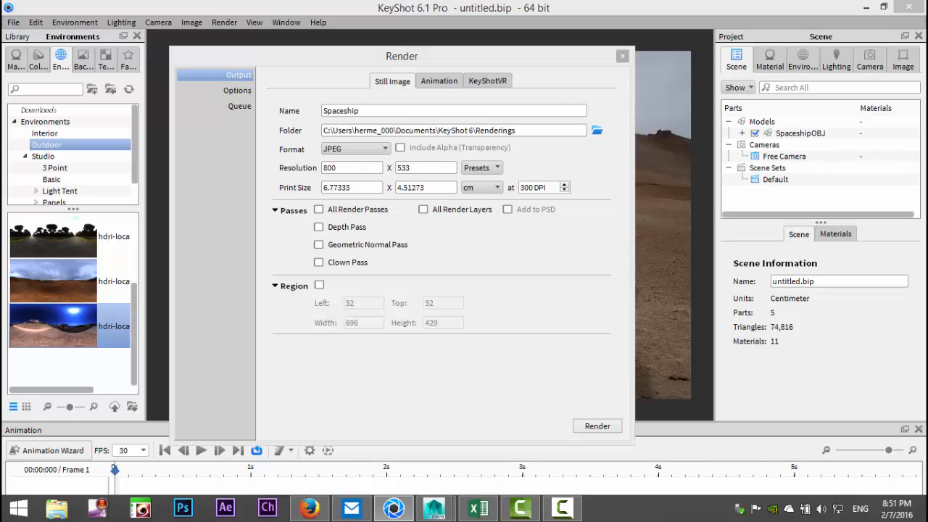
click(229, 162)
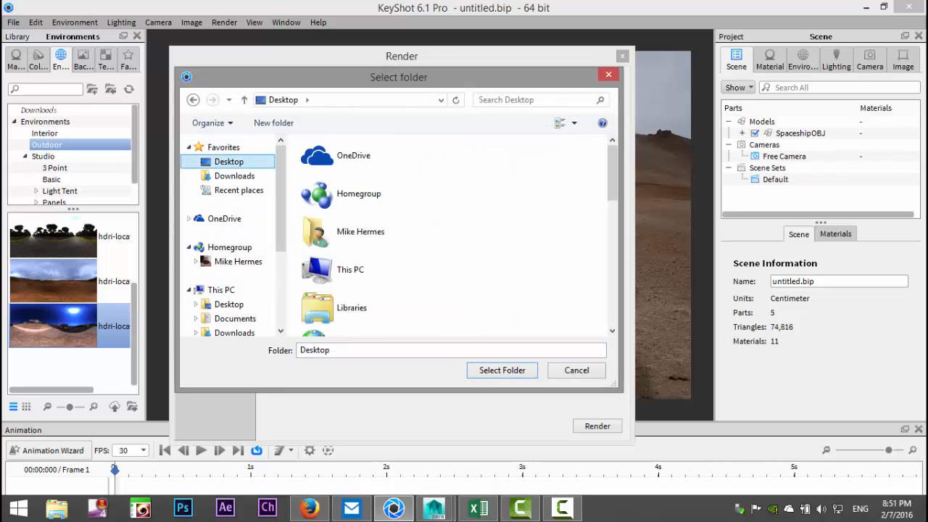
click(502, 370)
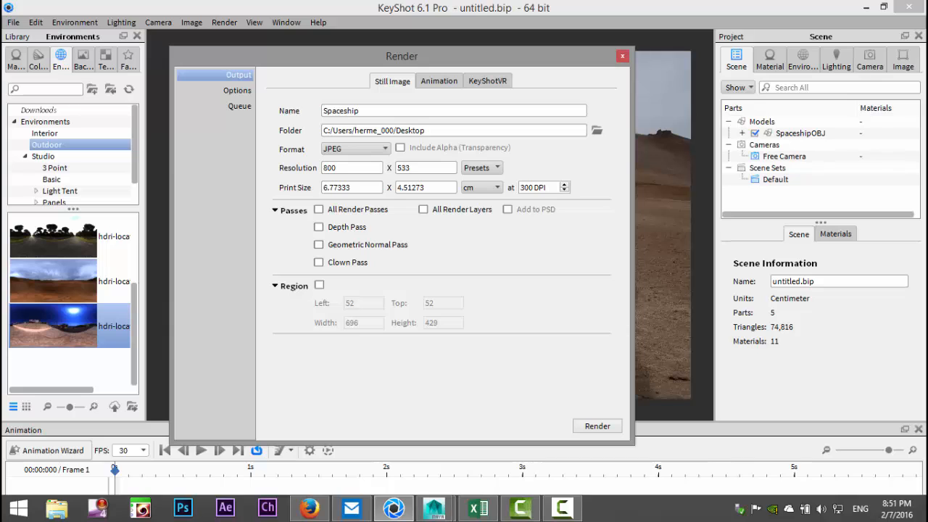
click(481, 167)
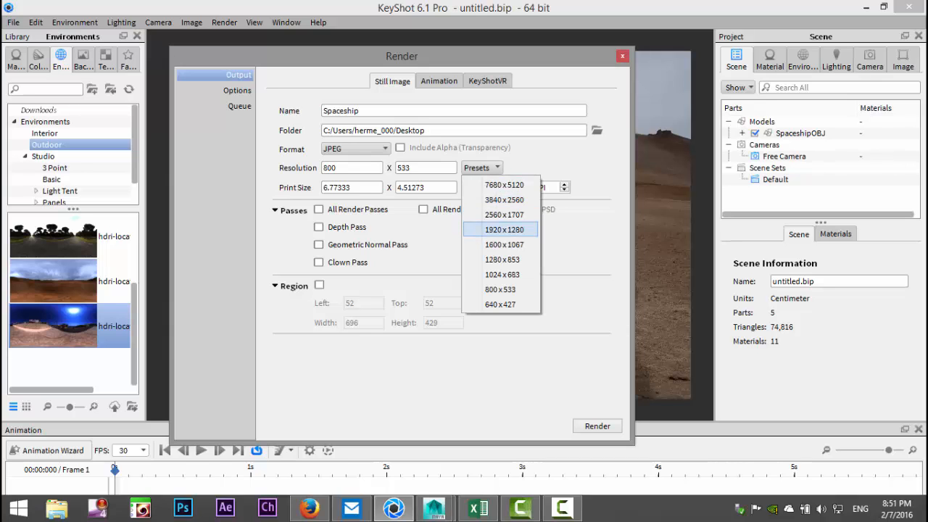
click(504, 230)
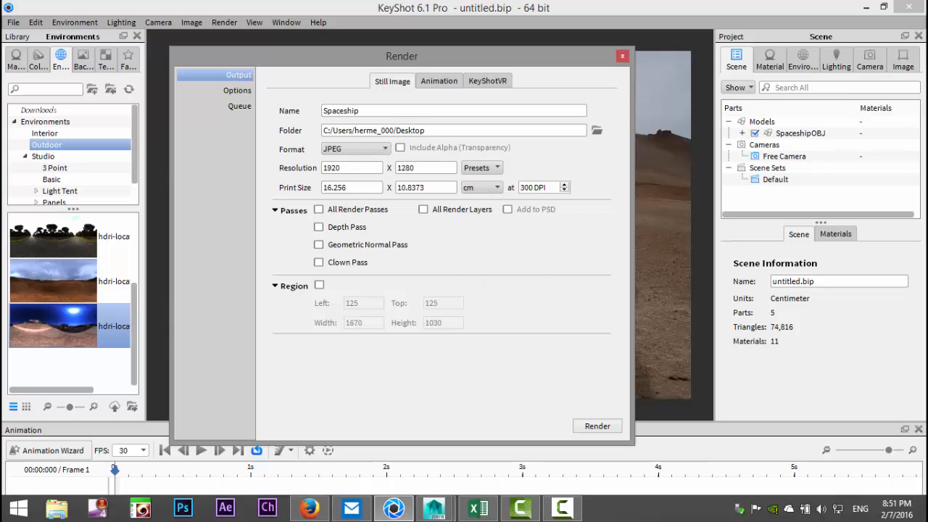